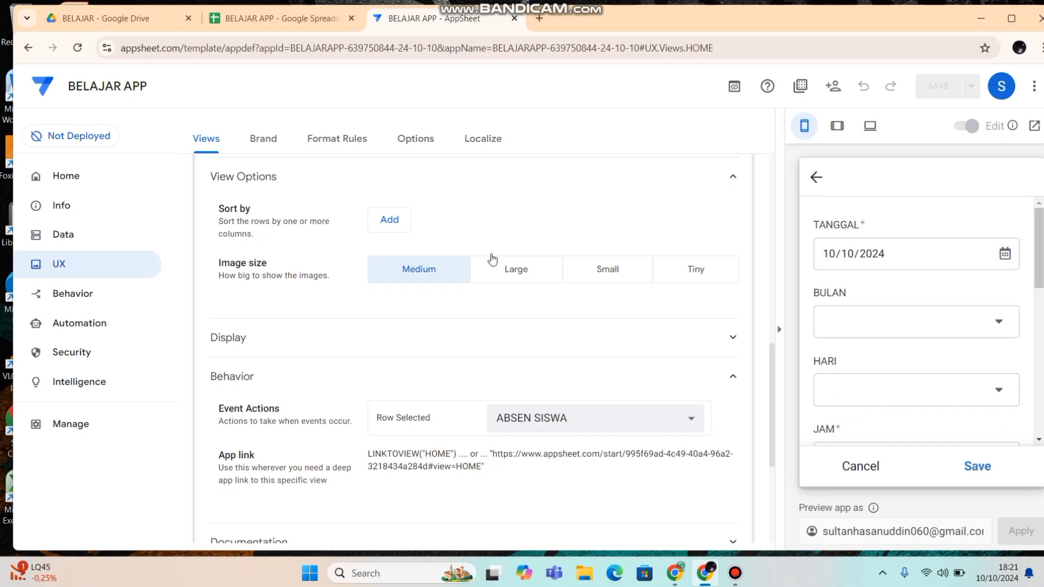
Make the TANGGAL column of the ABSENSI SISWA table non-editable and save the app.
{"action": "left_click", "coordinate": [72, 239]}
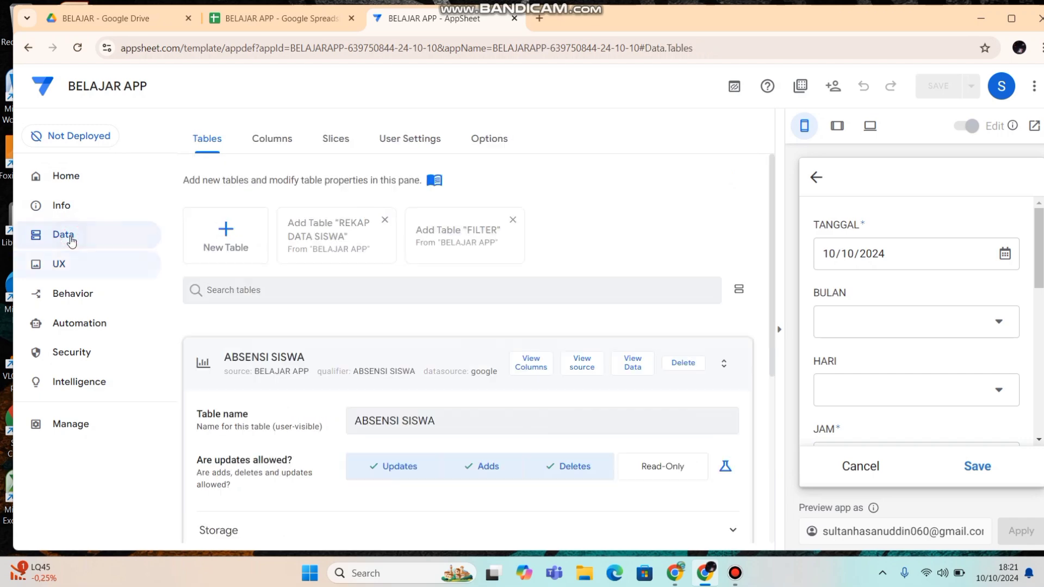
{"action": "left_click", "coordinate": [531, 362]}
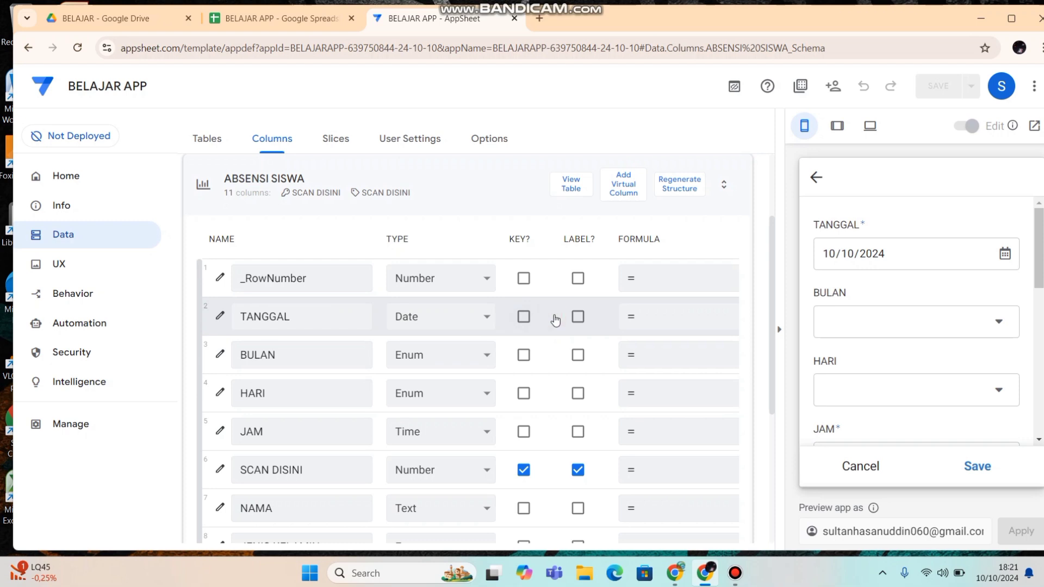
{"action": "scroll", "coordinate": [556, 320], "scroll_direction": "right", "scroll_amount": 7}
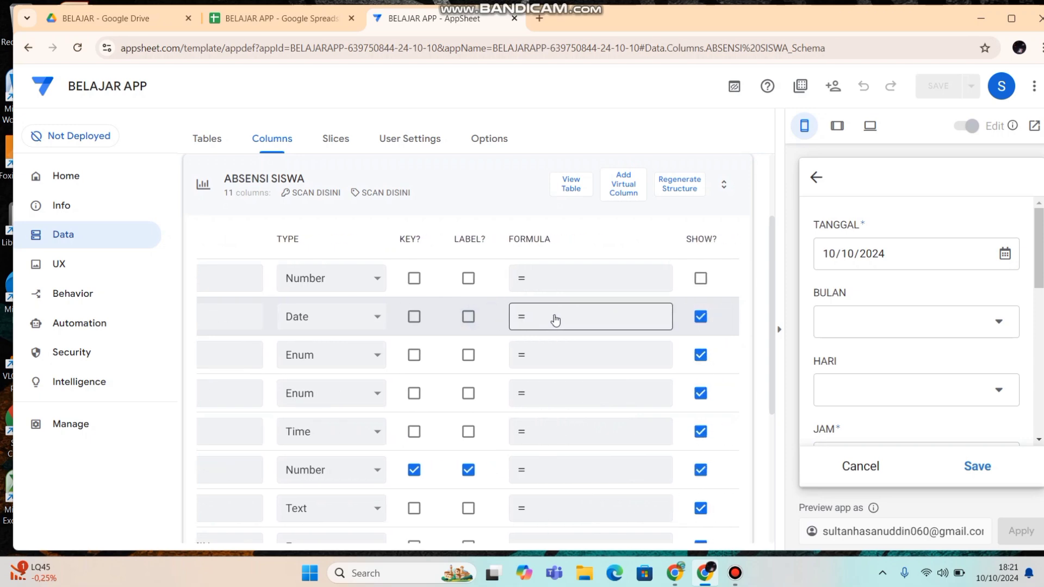
{"action": "scroll", "coordinate": [555, 320], "scroll_direction": "right", "scroll_amount": 5}
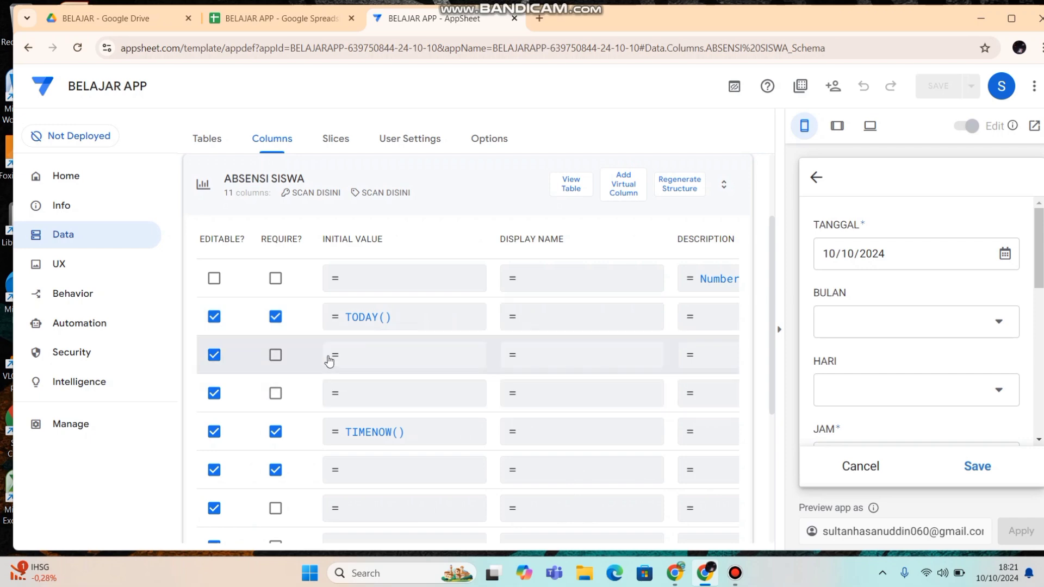
{"action": "scroll", "coordinate": [364, 331], "scroll_direction": "left", "scroll_amount": 10}
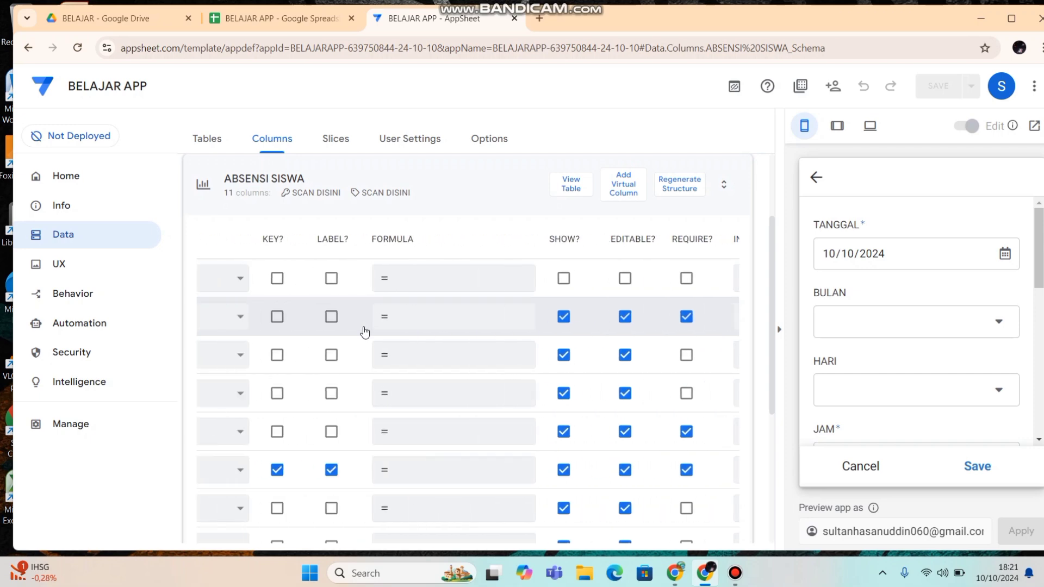
{"action": "left_click", "coordinate": [625, 317]}
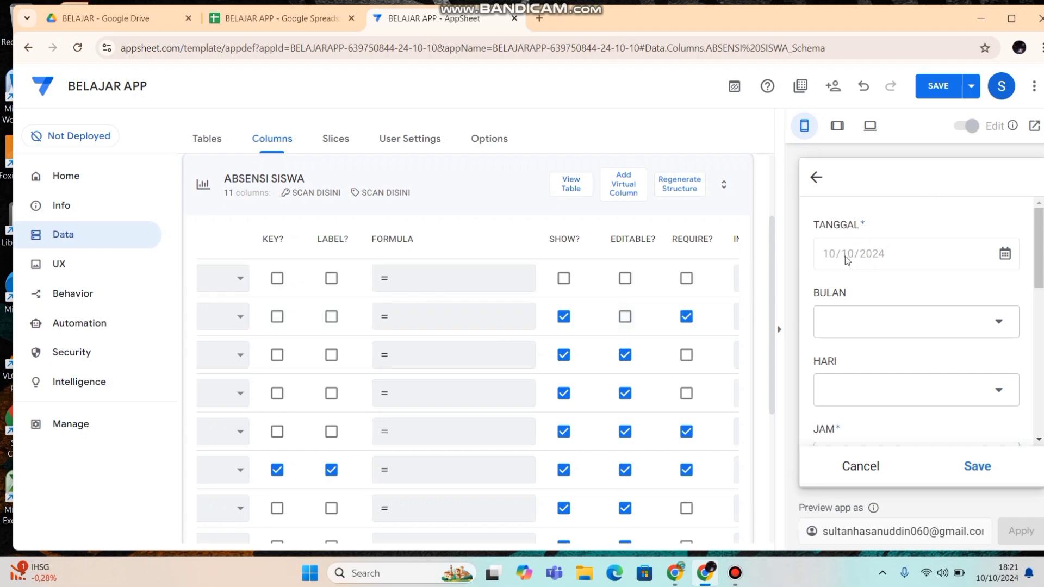
{"action": "left_click", "coordinate": [939, 87]}
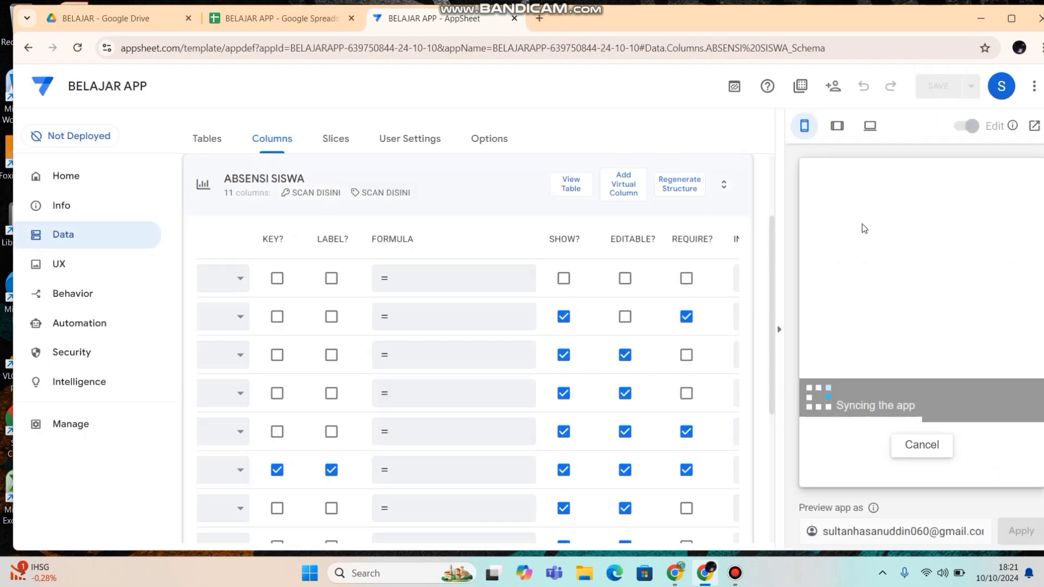
Check the BULAN choices in the app preview and change the BULAN column's type to Text.
{"action": "left_click", "coordinate": [870, 328]}
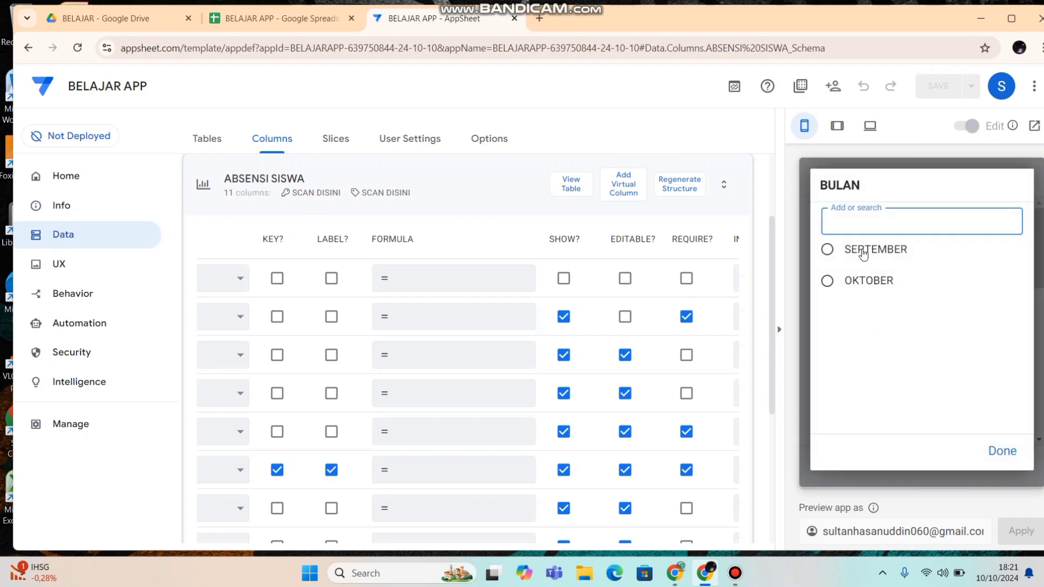
{"action": "left_click", "coordinate": [1006, 454]}
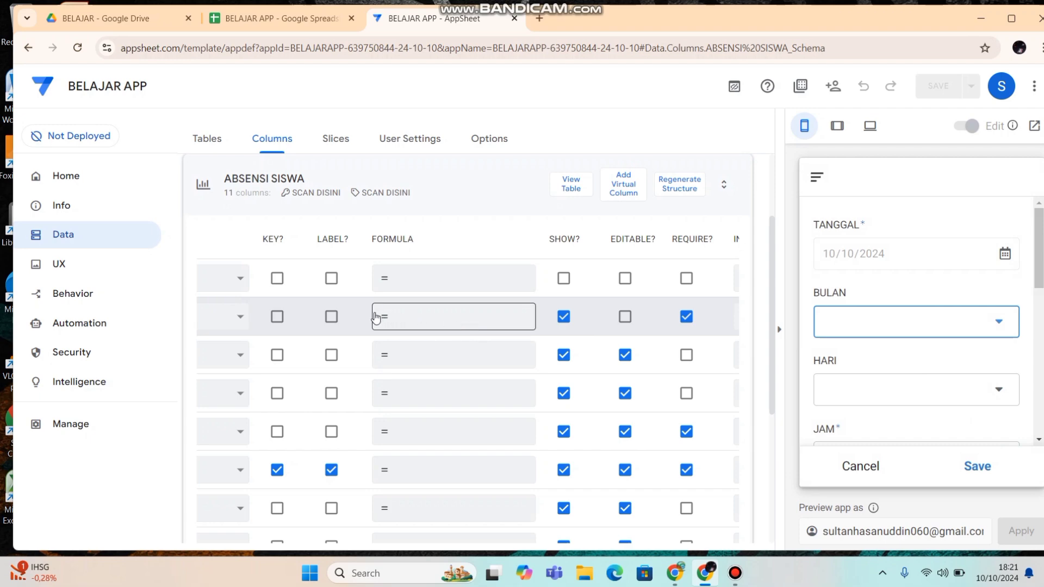
{"action": "left_click", "coordinate": [356, 321]}
{"action": "scroll", "coordinate": [358, 321], "scroll_direction": "left", "scroll_amount": 5}
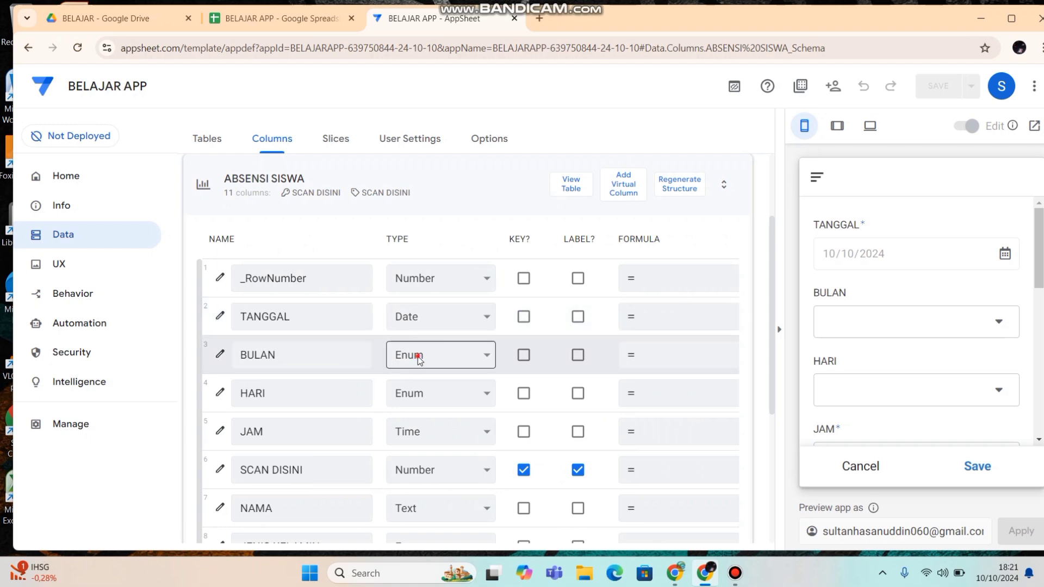
{"action": "left_click", "coordinate": [417, 355]}
{"action": "scroll", "coordinate": [427, 261], "scroll_direction": "down", "scroll_amount": 1}
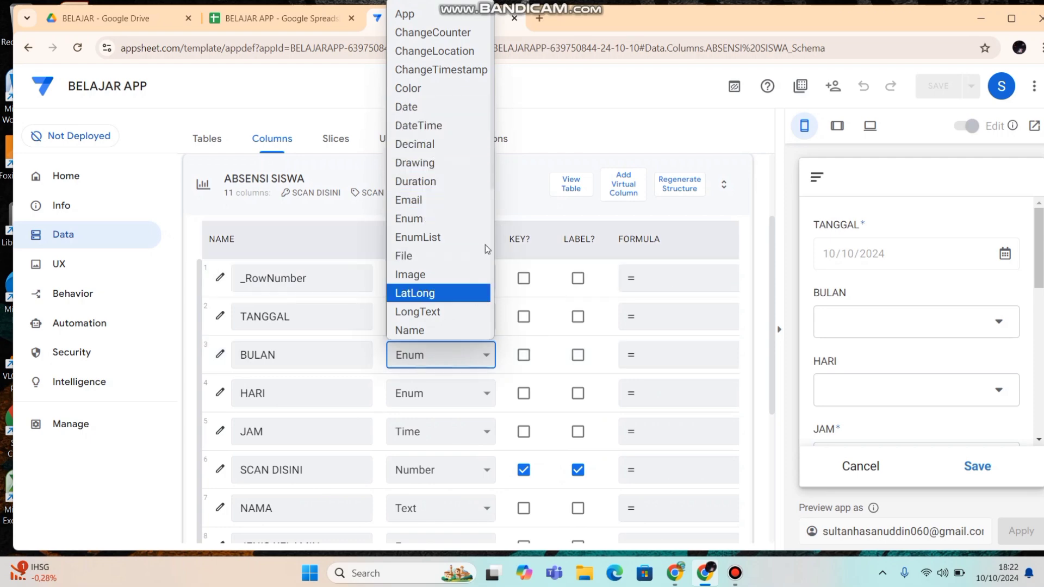
{"action": "left_click_drag", "start_coordinate": [493, 159], "coordinate": [505, 275]}
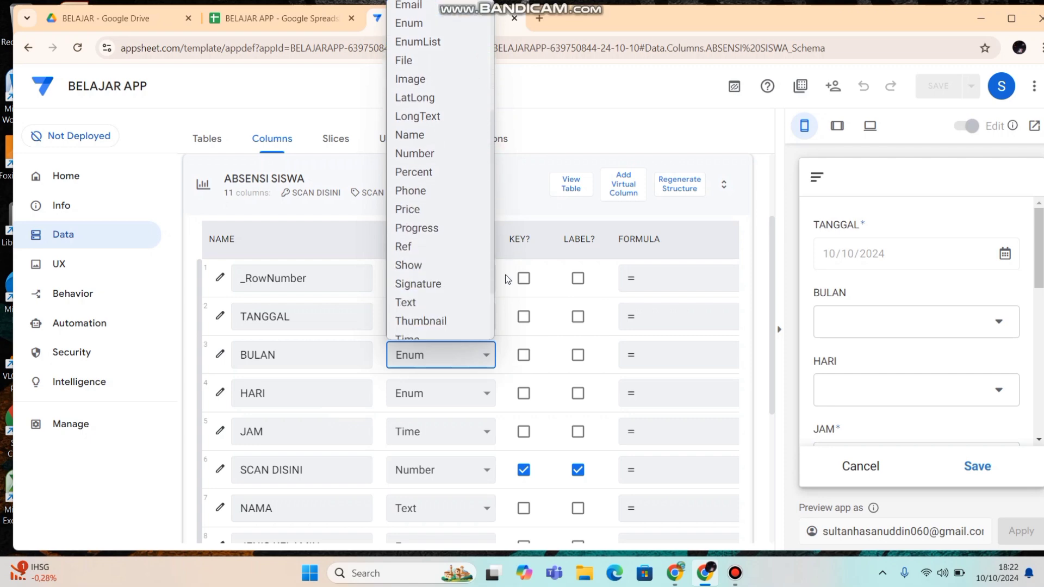
{"action": "left_click", "coordinate": [464, 281]}
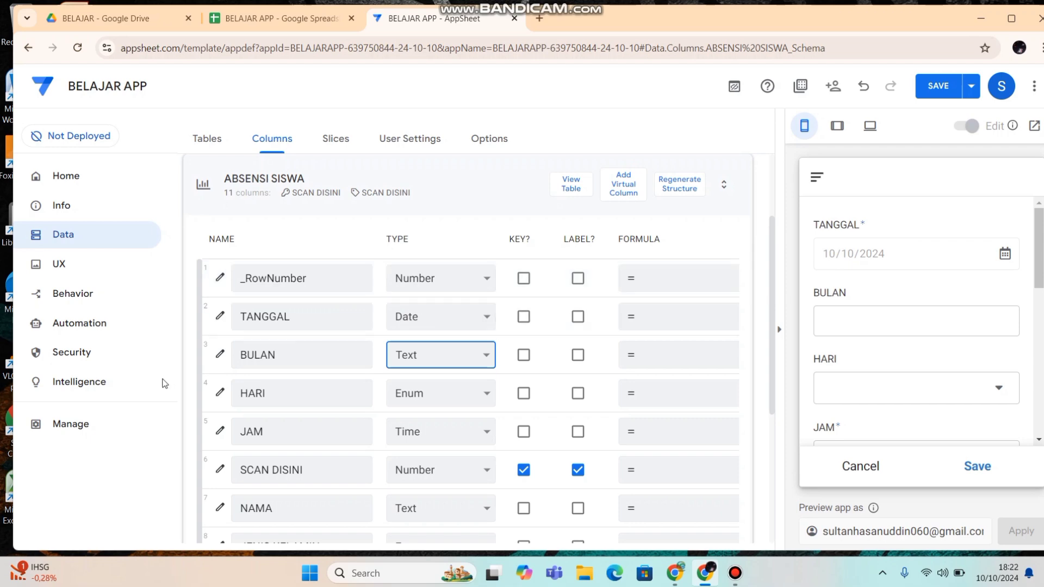
Review the BULAN column's detailed settings, close them without edits and save the app.
{"action": "left_click", "coordinate": [220, 355]}
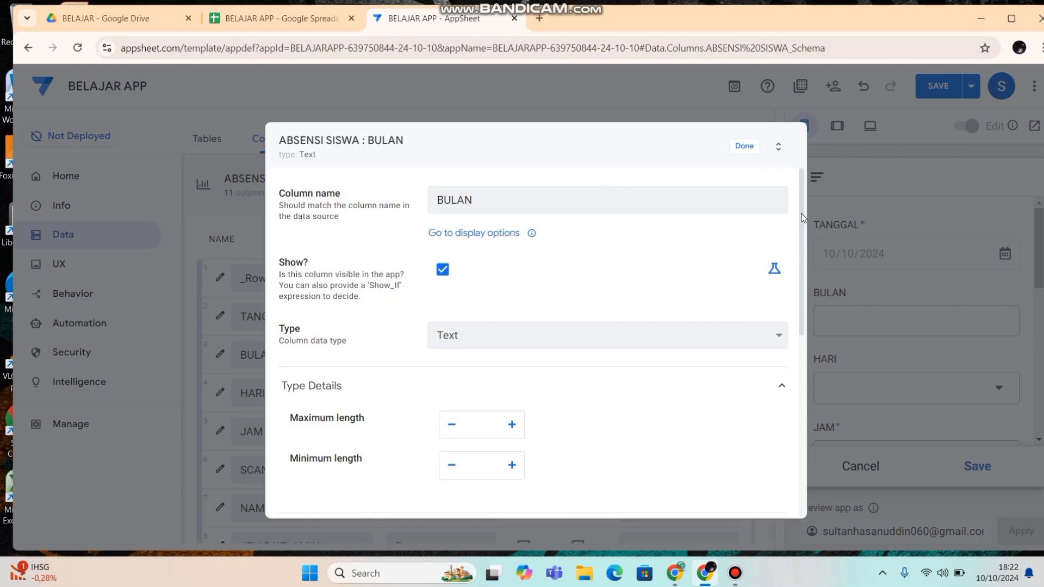
{"action": "left_click_drag", "start_coordinate": [801, 212], "coordinate": [813, 298]}
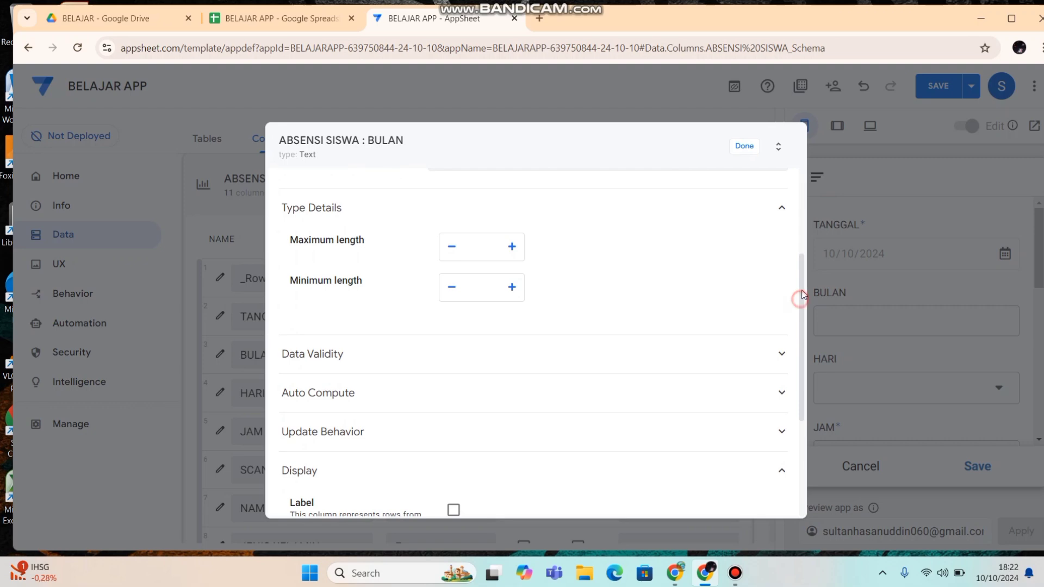
{"action": "left_click_drag", "start_coordinate": [800, 299], "coordinate": [791, 231]}
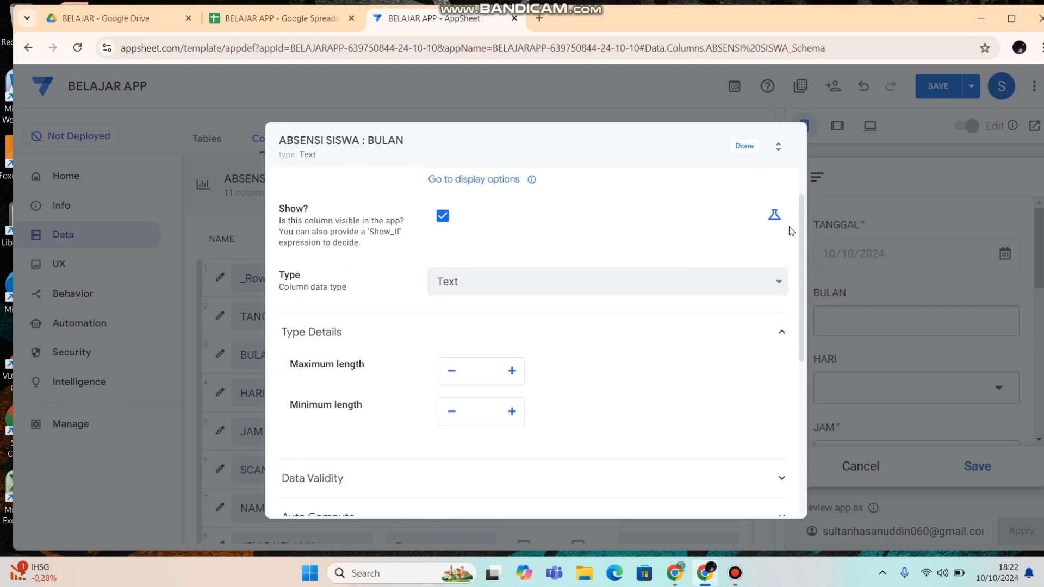
{"action": "left_click", "coordinate": [744, 147]}
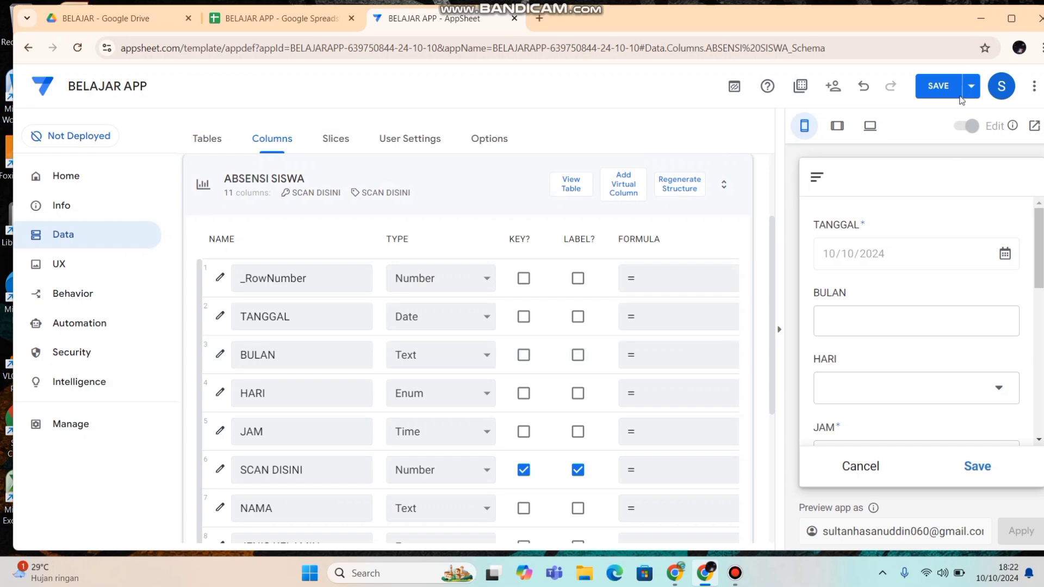
{"action": "left_click", "coordinate": [937, 86]}
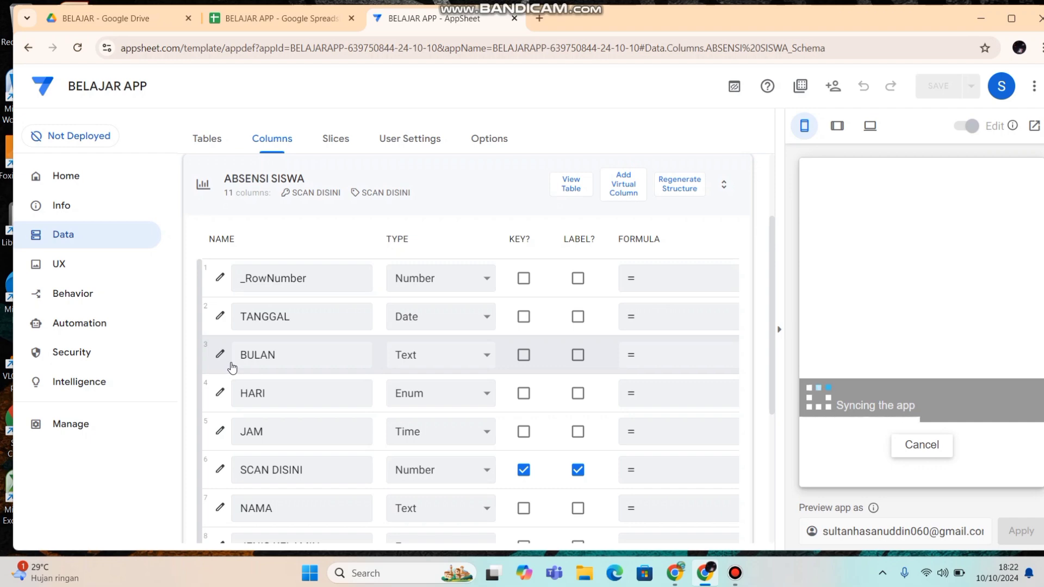
Give BULAN a SWITCH(MONTH([TANGGAL]), ...) app formula mapping "1" to "12" onto "JANUARI" to "DESEMBER" with default "", save the app and check the preview form.
{"action": "left_click", "coordinate": [652, 354]}
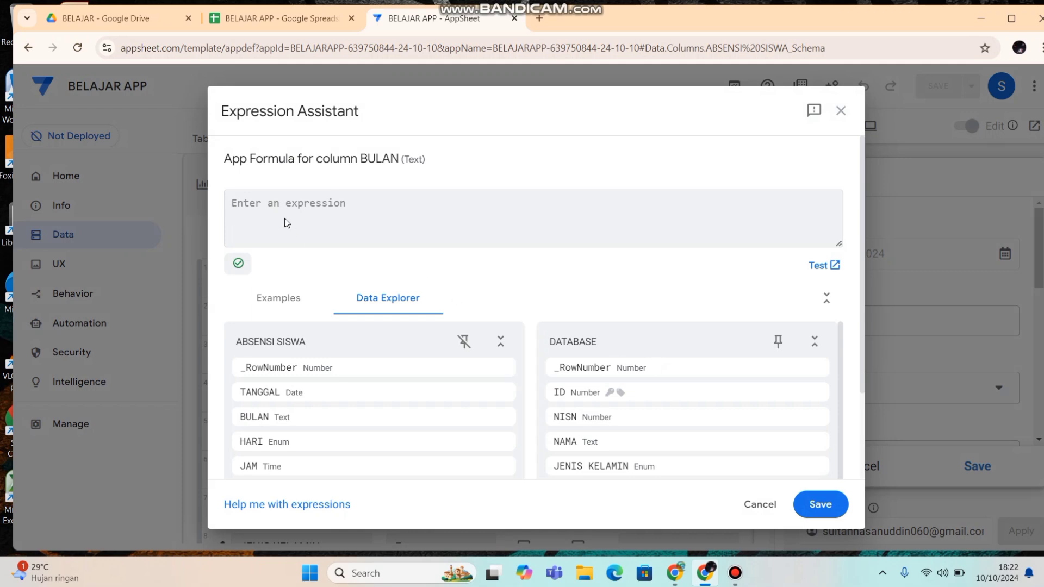
{"action": "type", "text": "SWIT"}
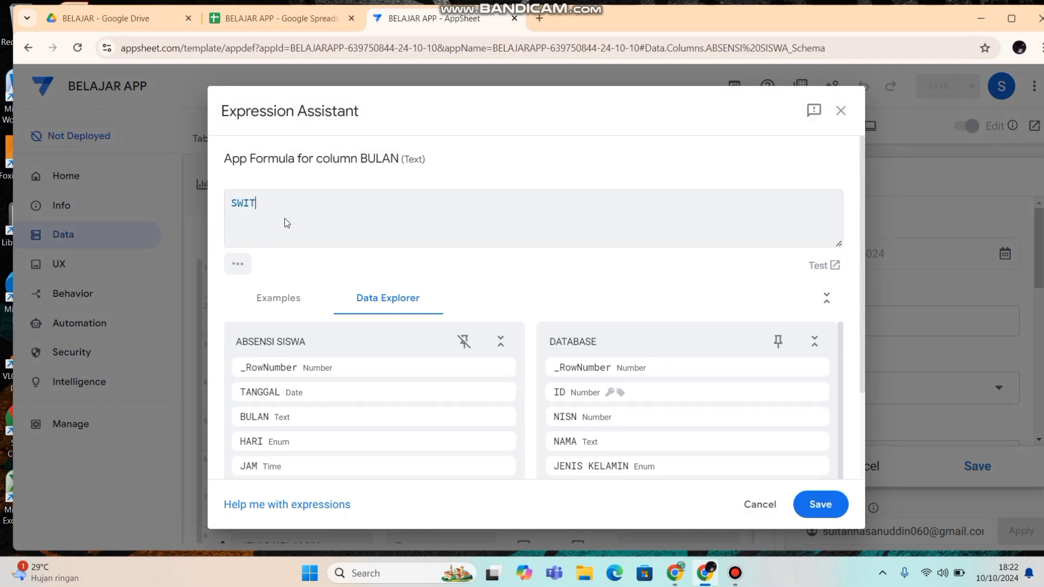
{"action": "type", "text": "C"}
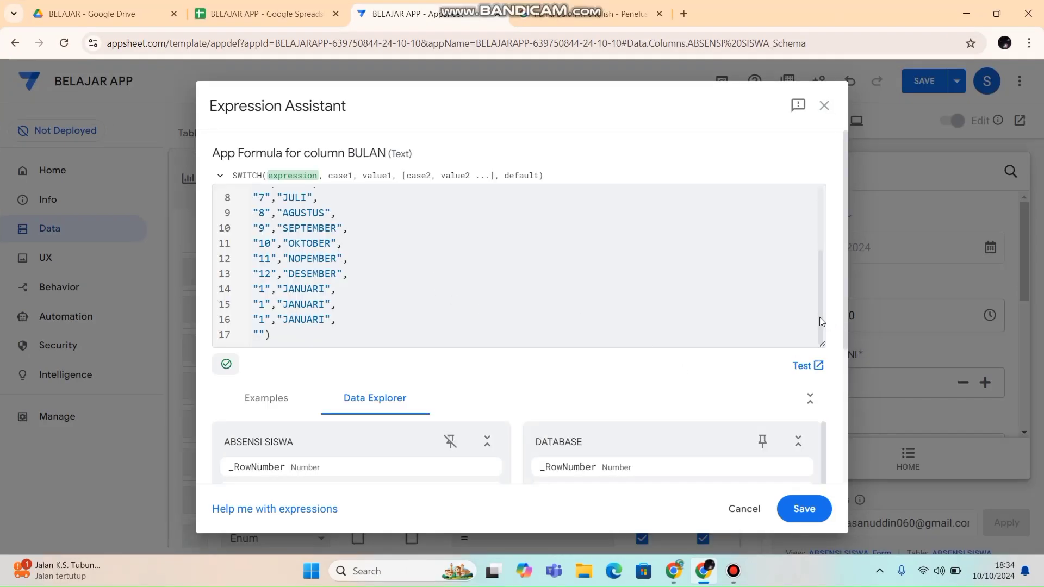
{"action": "left_click_drag", "start_coordinate": [820, 317], "coordinate": [814, 229]}
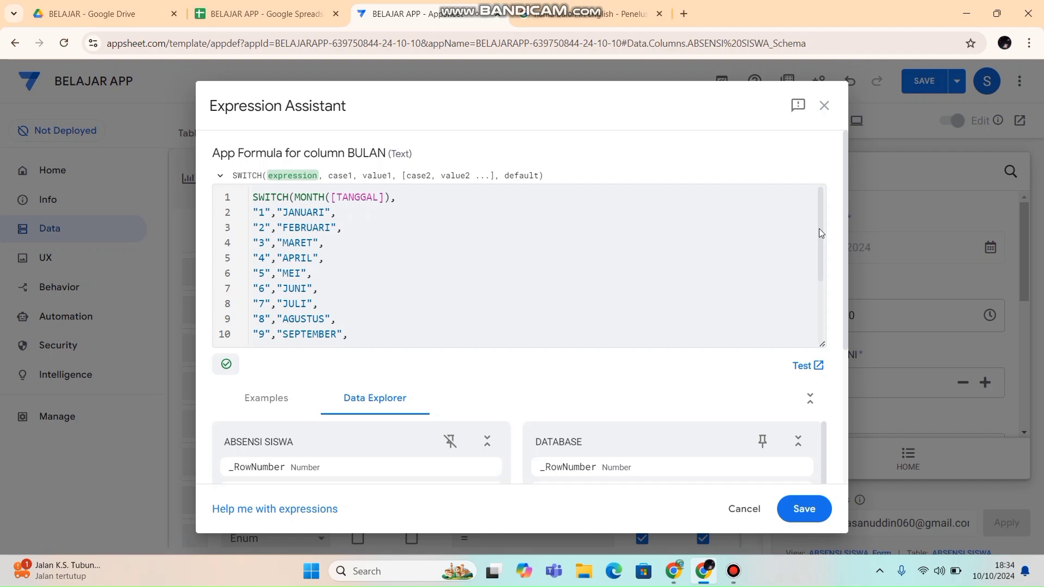
{"action": "left_click_drag", "start_coordinate": [821, 233], "coordinate": [844, 305]}
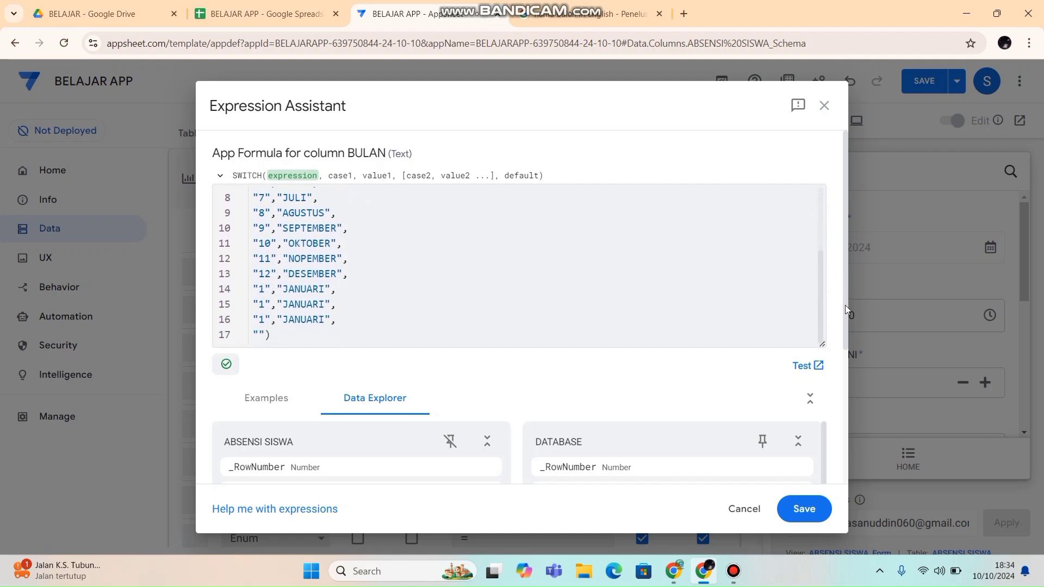
{"action": "left_click", "coordinate": [804, 510]}
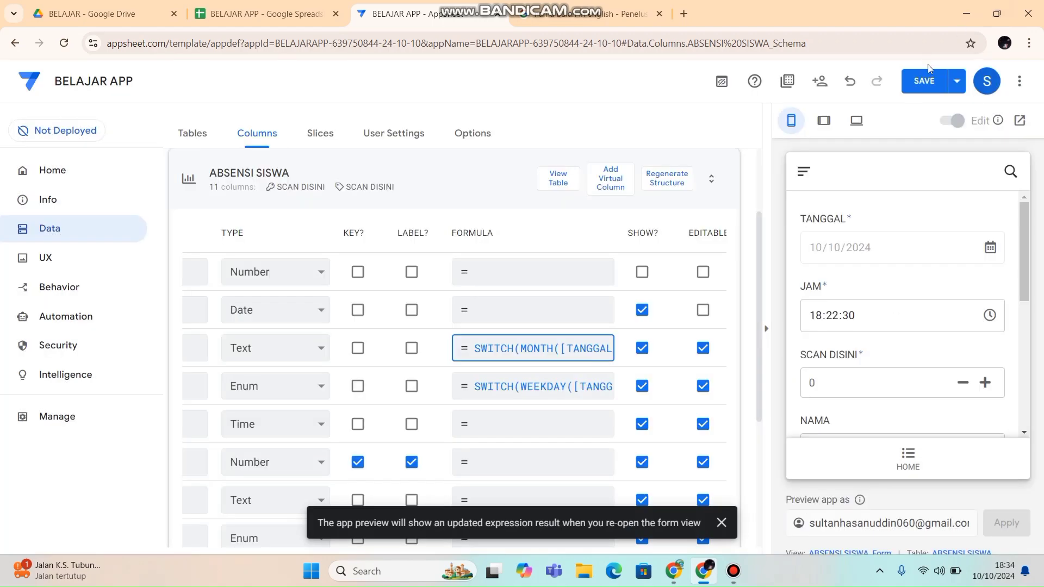
{"action": "left_click", "coordinate": [931, 84]}
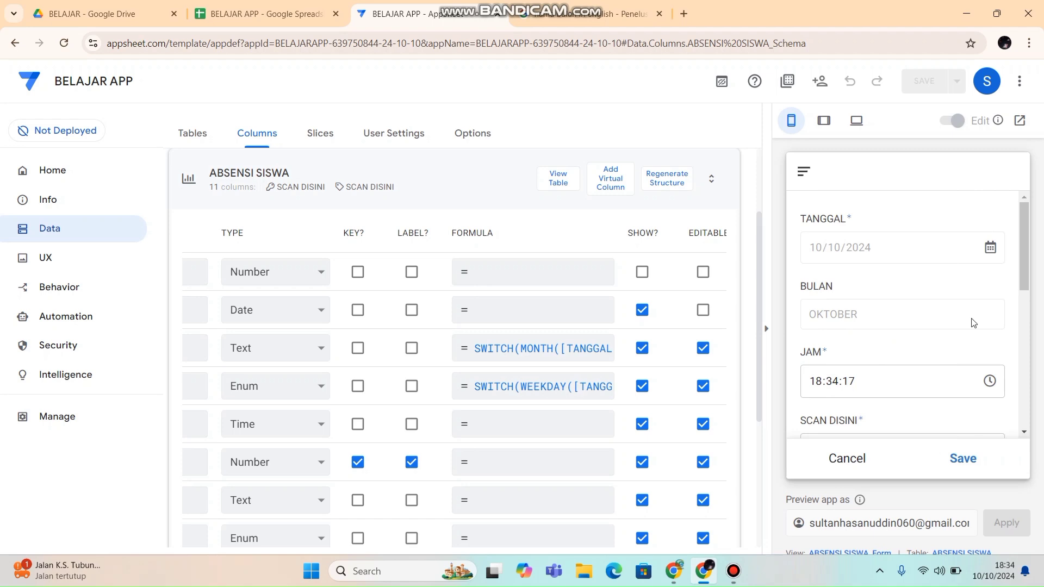
{"action": "left_click_drag", "start_coordinate": [1027, 253], "coordinate": [1027, 270]}
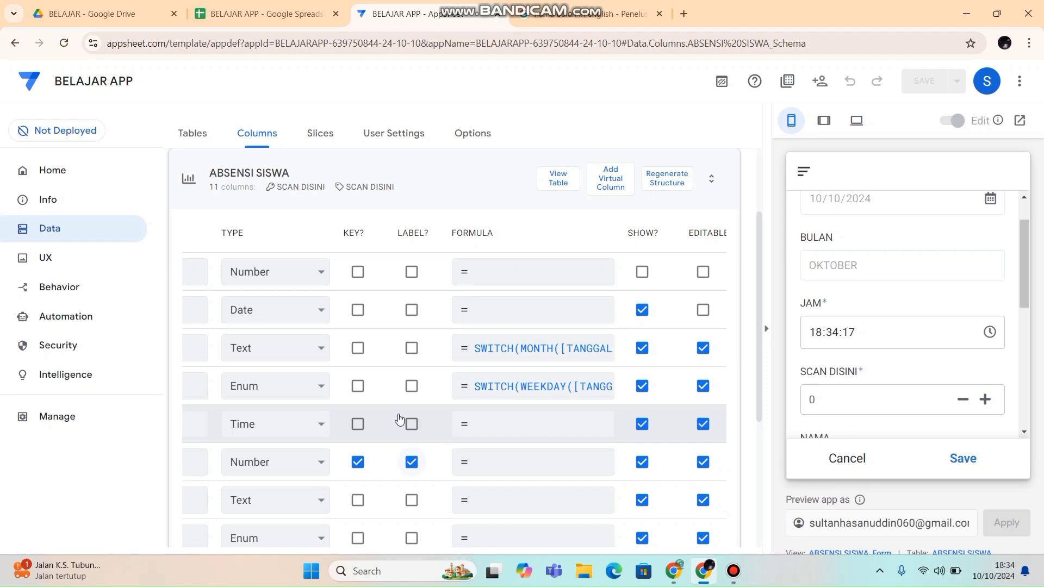
Change the HARI column's type from Enum to Text in the ABSENSI SISWA table.
{"action": "left_click", "coordinate": [377, 391]}
{"action": "key", "text": "Left"}
{"action": "key", "text": "Left"}
{"action": "key", "text": "Left"}
{"action": "key", "text": "Left"}
{"action": "key", "text": "Left"}
{"action": "key", "text": "Left"}
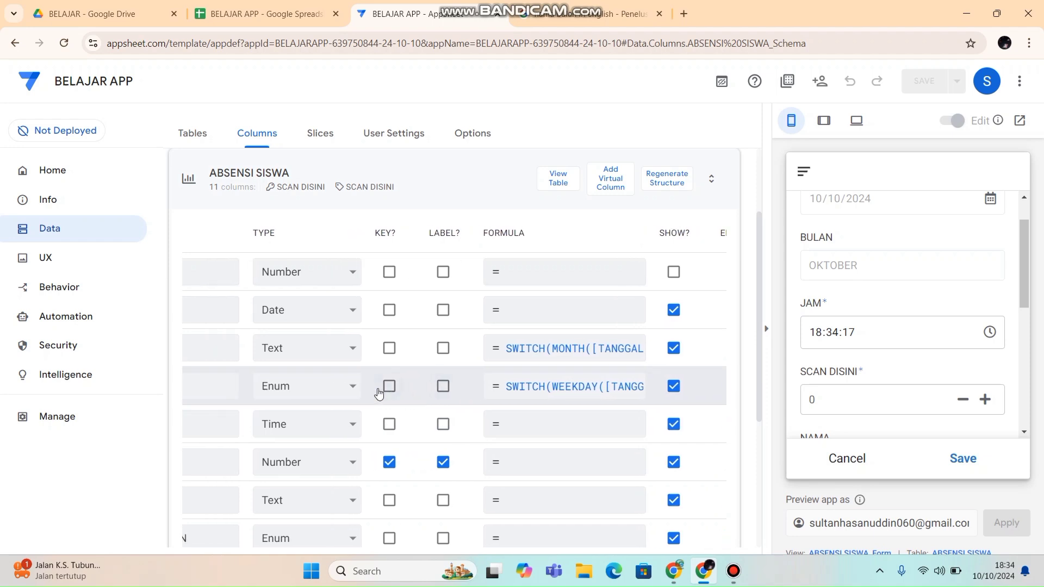
{"action": "key", "text": "Tab"}
{"action": "left_click", "coordinate": [427, 390]}
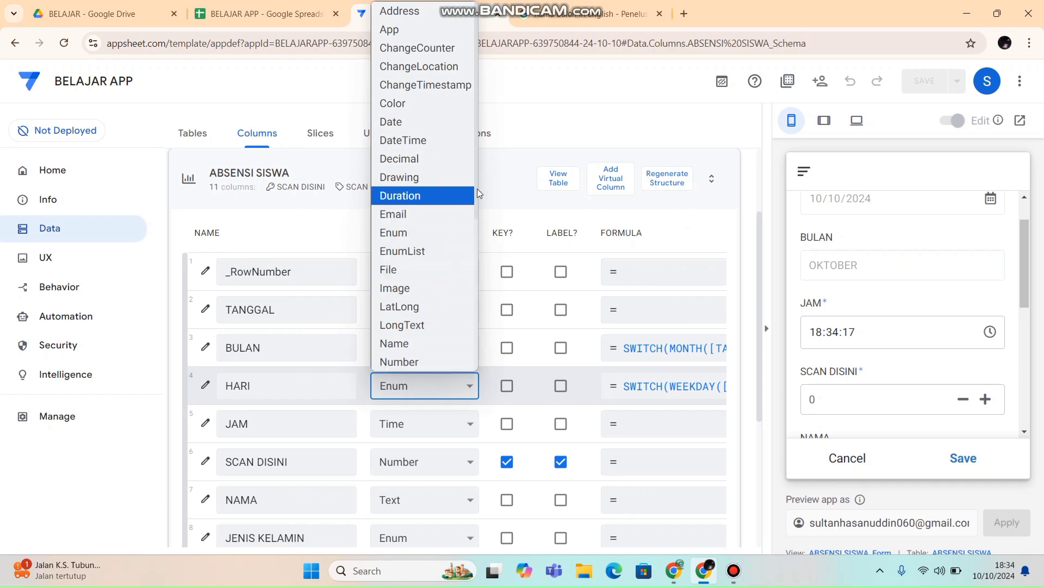
{"action": "left_click_drag", "start_coordinate": [477, 188], "coordinate": [479, 283]}
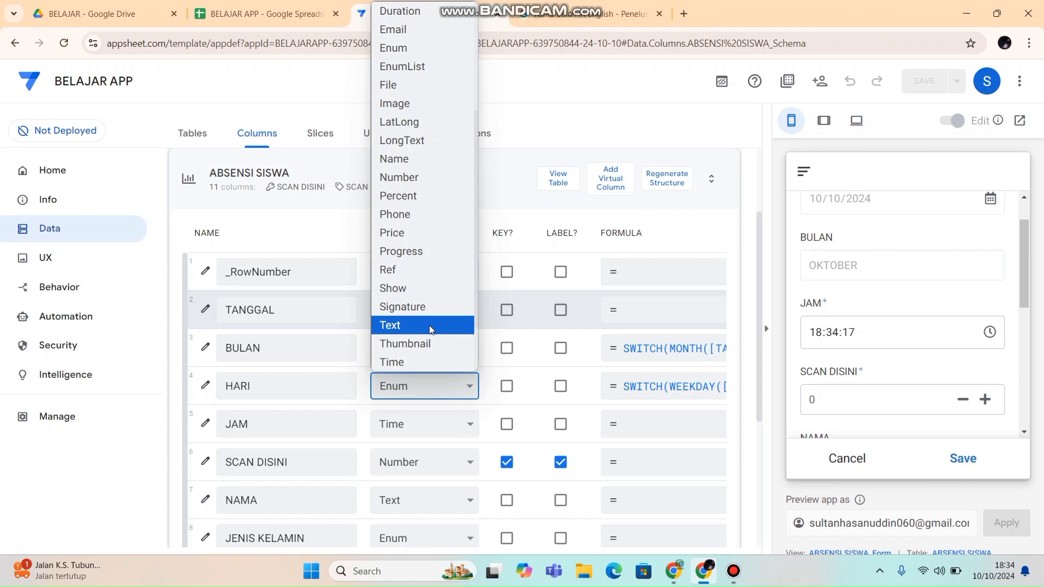
{"action": "left_click", "coordinate": [430, 329]}
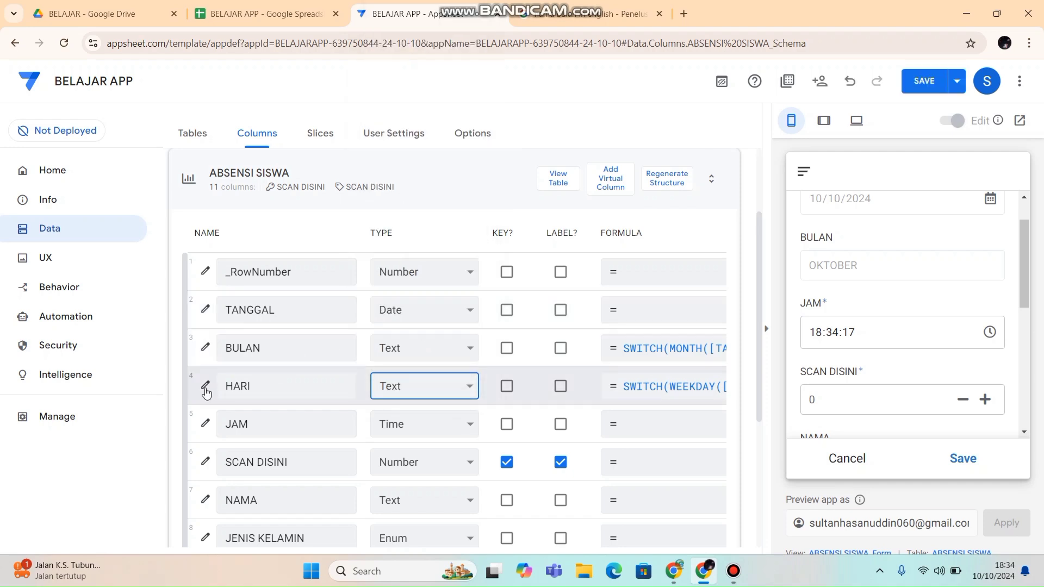
In the HARI column's app formula, duplicate the "1","AHAD", case line until there are seven such lines before the default.
{"action": "left_click", "coordinate": [673, 387]}
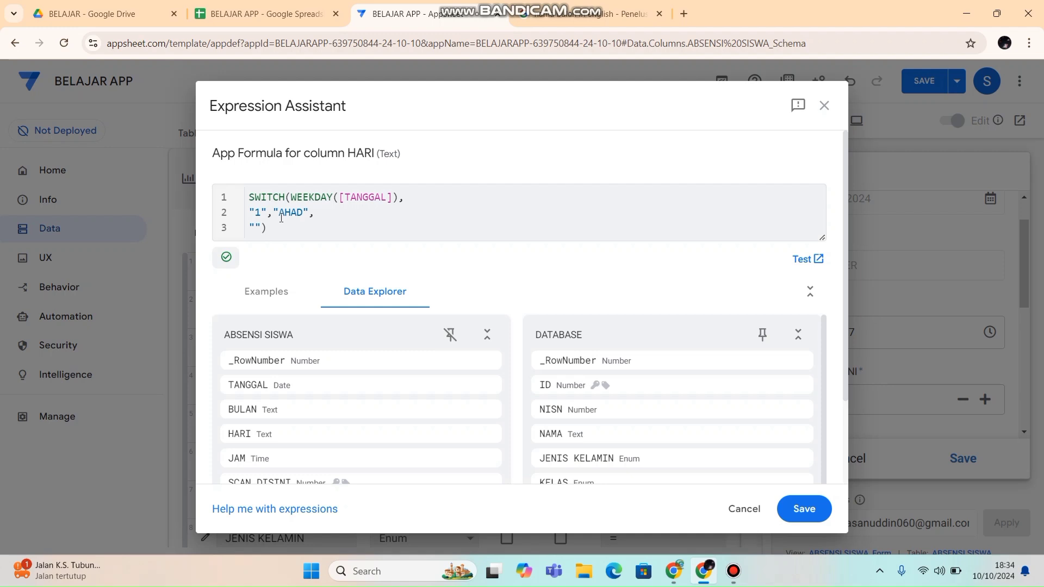
{"action": "left_click_drag", "start_coordinate": [251, 212], "coordinate": [314, 212]}
{"action": "key", "text": "ctrl+c"}
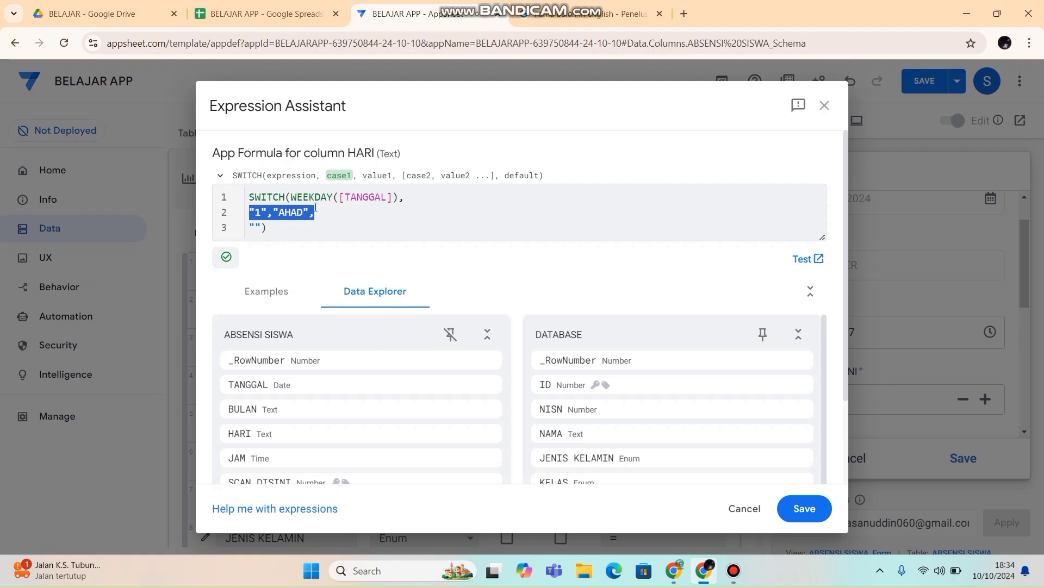
{"action": "left_click", "coordinate": [333, 212]}
{"action": "key", "text": "Return"}
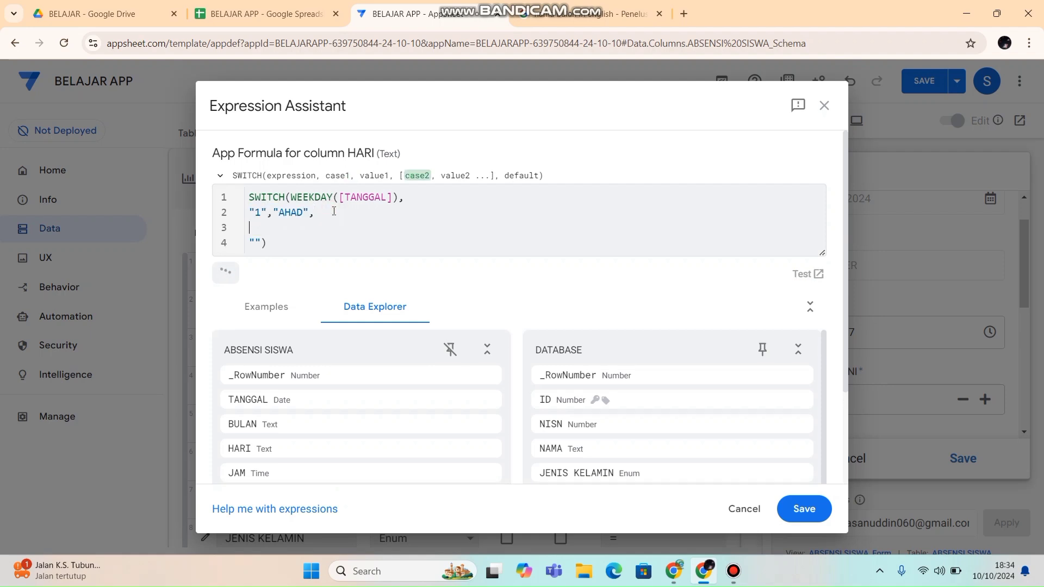
{"action": "key", "text": "ctrl+v"}
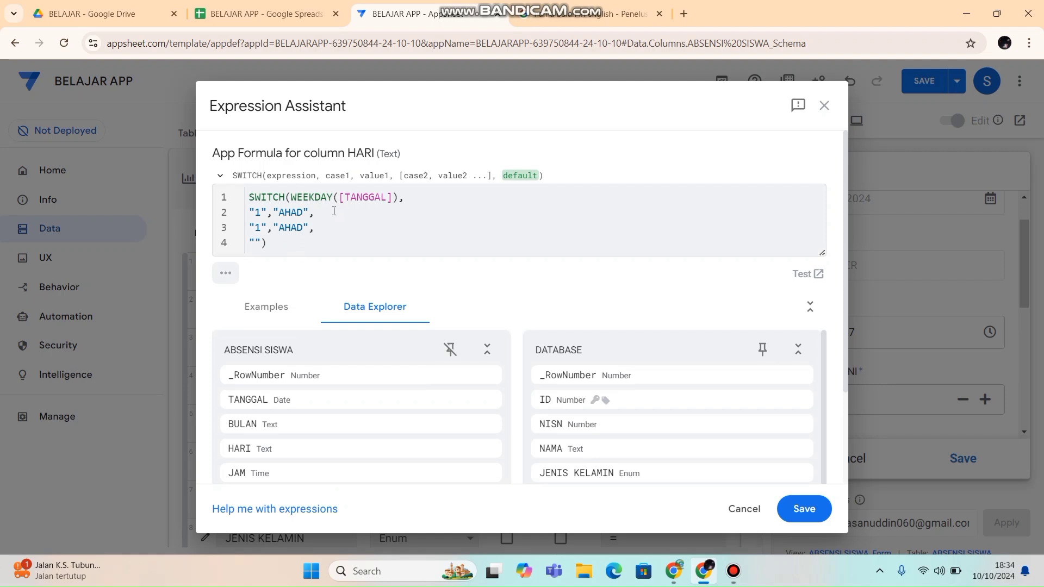
{"action": "key", "text": "Return"}
{"action": "key", "text": "ctrl+v"}
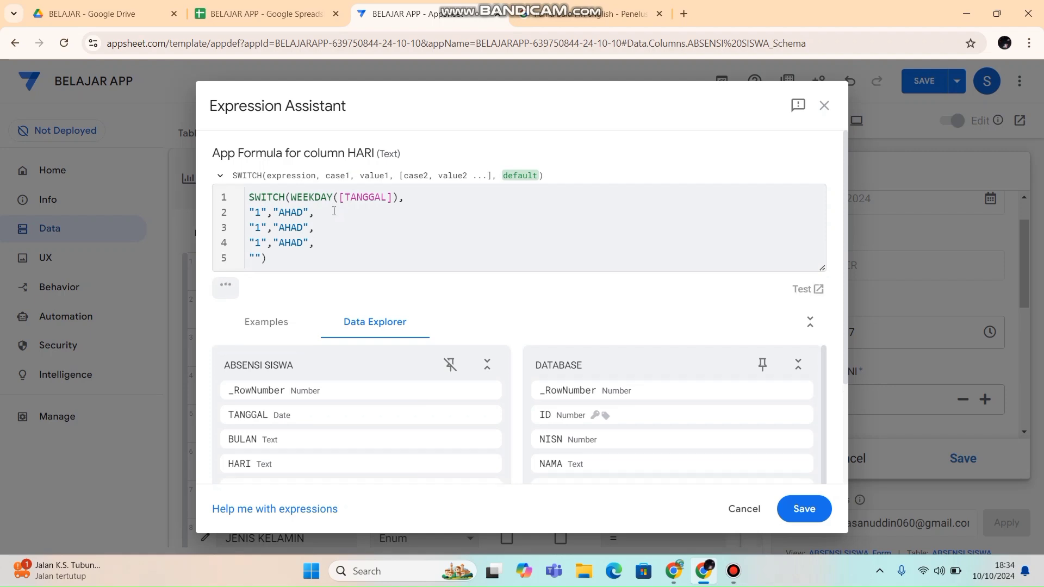
{"action": "key", "text": "Return"}
{"action": "key", "text": "ctrl+v"}
{"action": "key", "text": "Return"}
{"action": "key", "text": "ctrl+v"}
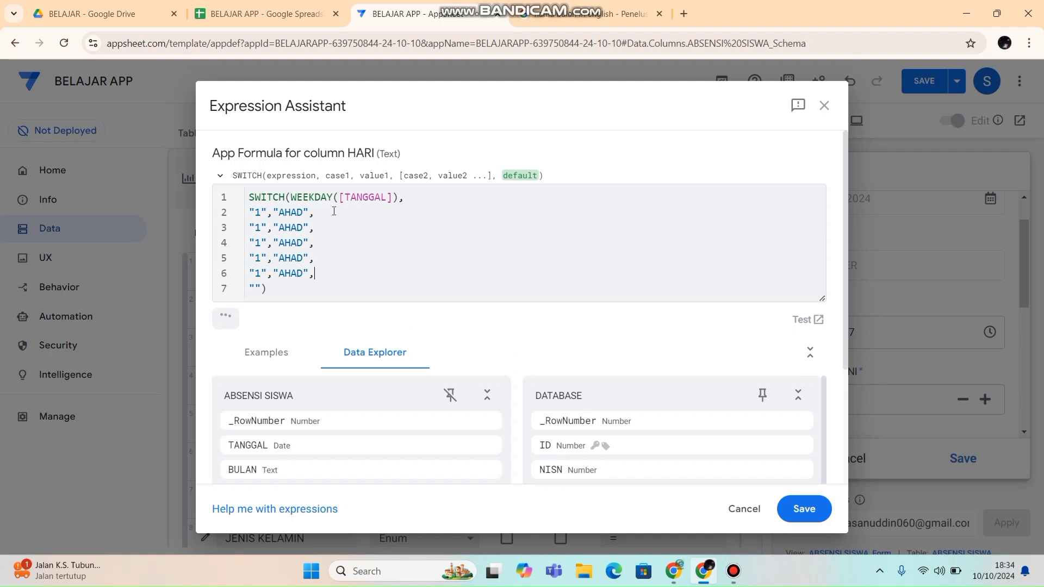
{"action": "key", "text": "Return"}
{"action": "key", "text": "ctrl+v"}
{"action": "key", "text": "Return"}
{"action": "key", "text": "ctrl+v"}
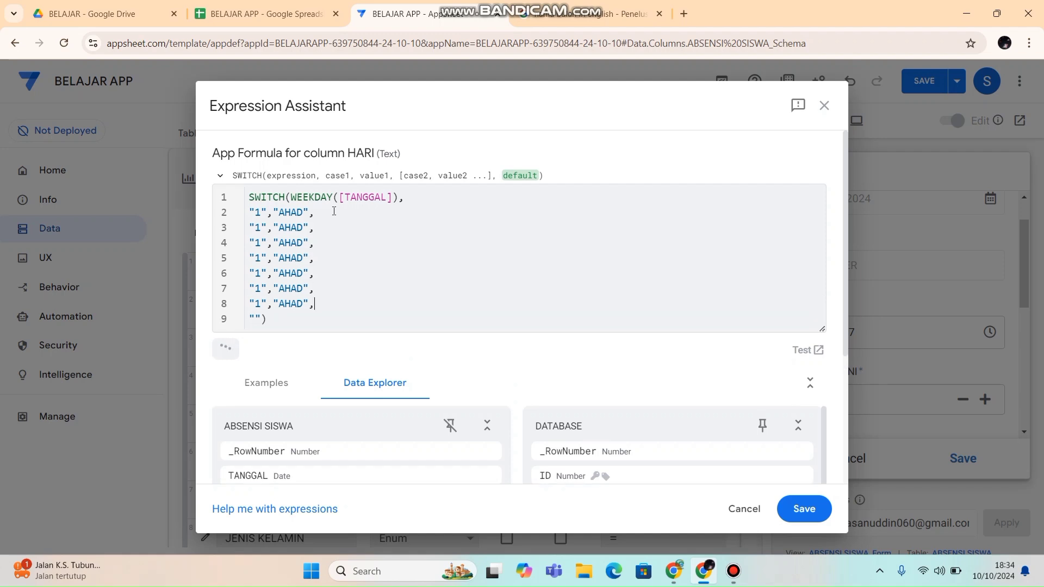
Replace the day names in the six copied HARI cases with SENIN, SELASA, RABU, KAMIS, JUM'AT and SABTU, in that order.
{"action": "double_click", "coordinate": [296, 228]}
{"action": "type", "text": "SENIN"}
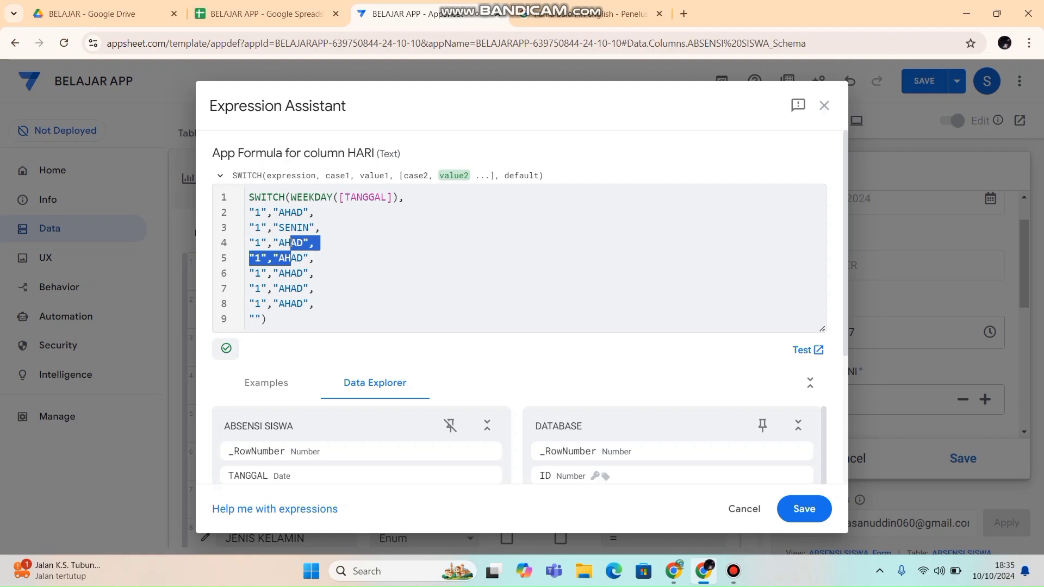
{"action": "double_click", "coordinate": [291, 243]}
{"action": "type", "text": "SEL"}
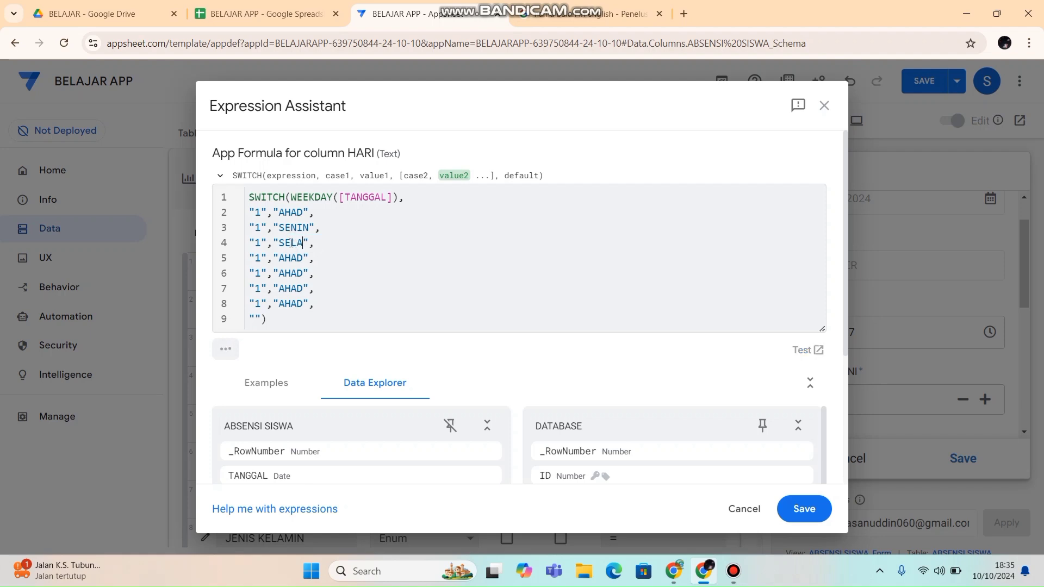
{"action": "type", "text": "ALSA"}
{"action": "key", "text": "BackSpace"}
{"action": "key", "text": "BackSpace"}
{"action": "type", "text": "SA"}
{"action": "double_click", "coordinate": [291, 258]}
{"action": "type", "text": "RABU"}
{"action": "double_click", "coordinate": [291, 273]}
{"action": "type", "text": "KAMIS"}
{"action": "double_click", "coordinate": [291, 288]}
{"action": "type", "text": "JUM'AT"}
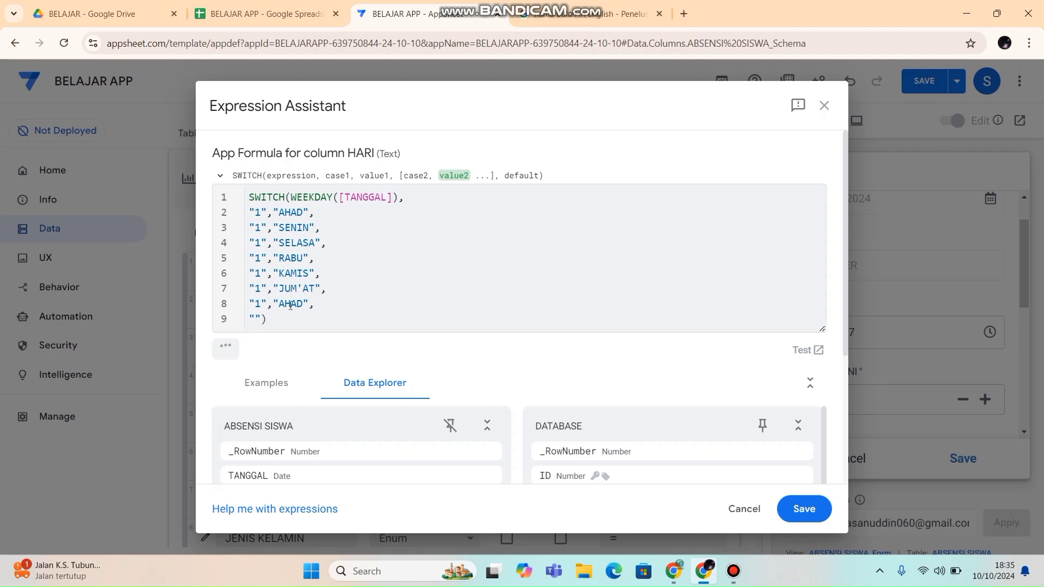
{"action": "double_click", "coordinate": [291, 304]}
{"action": "type", "text": "SABTU"}
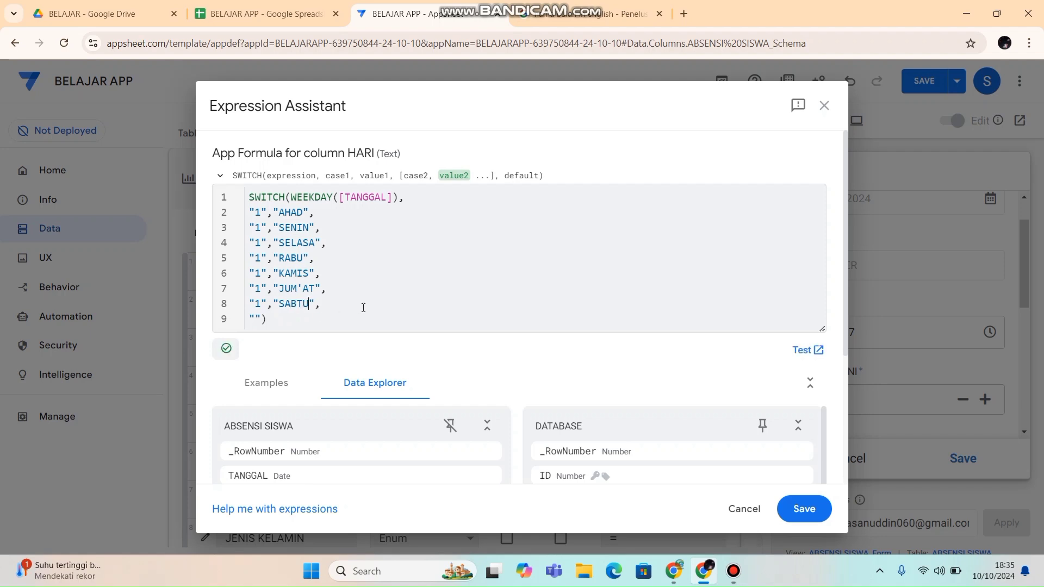
Renumber the HARI formula's cases from SENIN to SABTU as "2" to "7".
{"action": "double_click", "coordinate": [259, 228]}
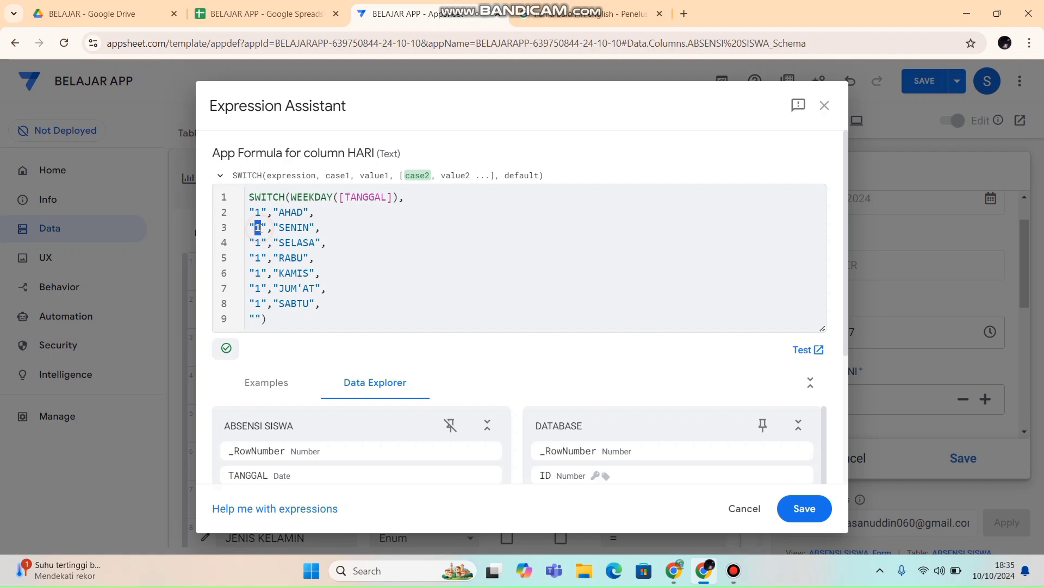
{"action": "type", "text": "2"}
{"action": "double_click", "coordinate": [259, 243]}
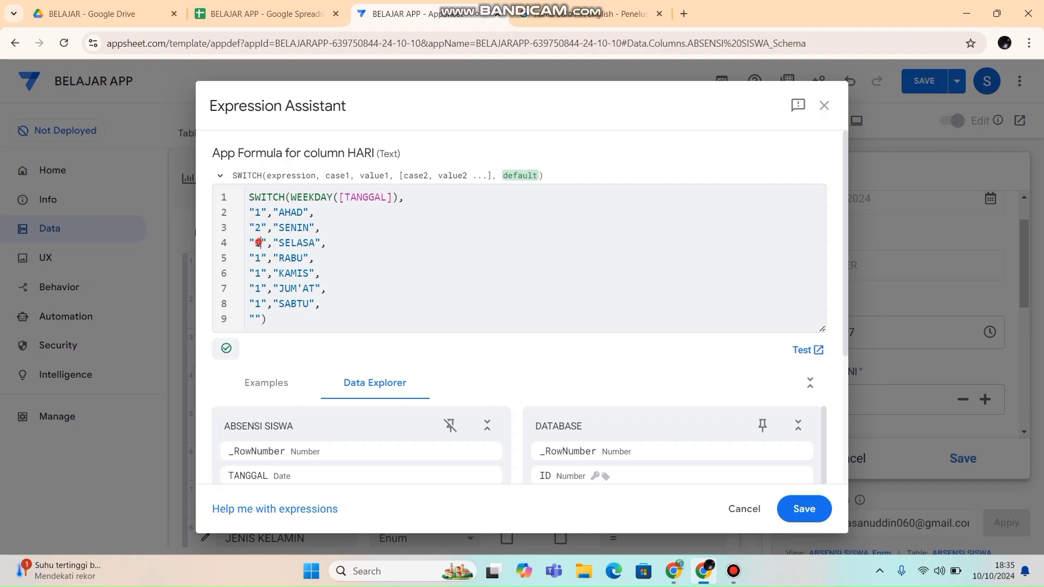
{"action": "type", "text": "3"}
{"action": "double_click", "coordinate": [257, 258]}
{"action": "type", "text": "4"}
{"action": "double_click", "coordinate": [259, 273]}
{"action": "type", "text": "5"}
{"action": "double_click", "coordinate": [258, 289]}
{"action": "type", "text": "6"}
{"action": "double_click", "coordinate": [258, 300]}
{"action": "type", "text": "7"}
Save the HARI formula and the app, and check the HARI field in the preview form.
{"action": "left_click", "coordinate": [803, 509]}
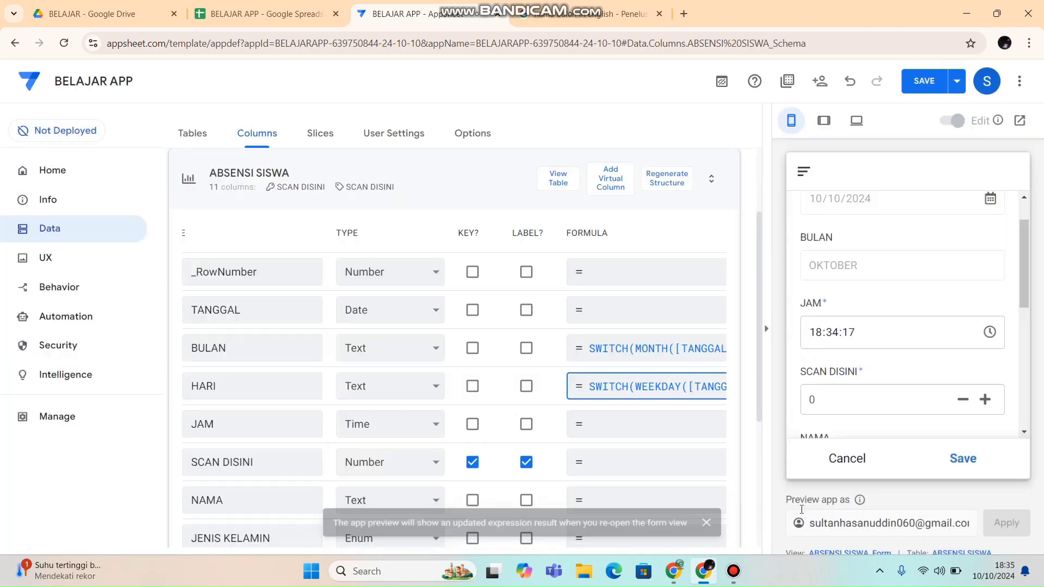
{"action": "left_click", "coordinate": [924, 89]}
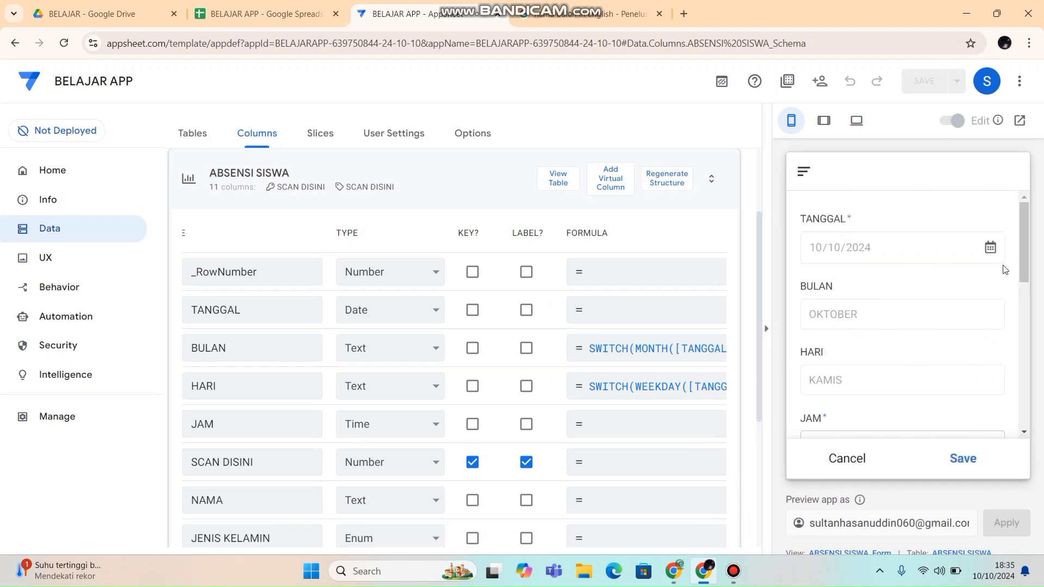
{"action": "left_click_drag", "start_coordinate": [1025, 264], "coordinate": [1025, 285]}
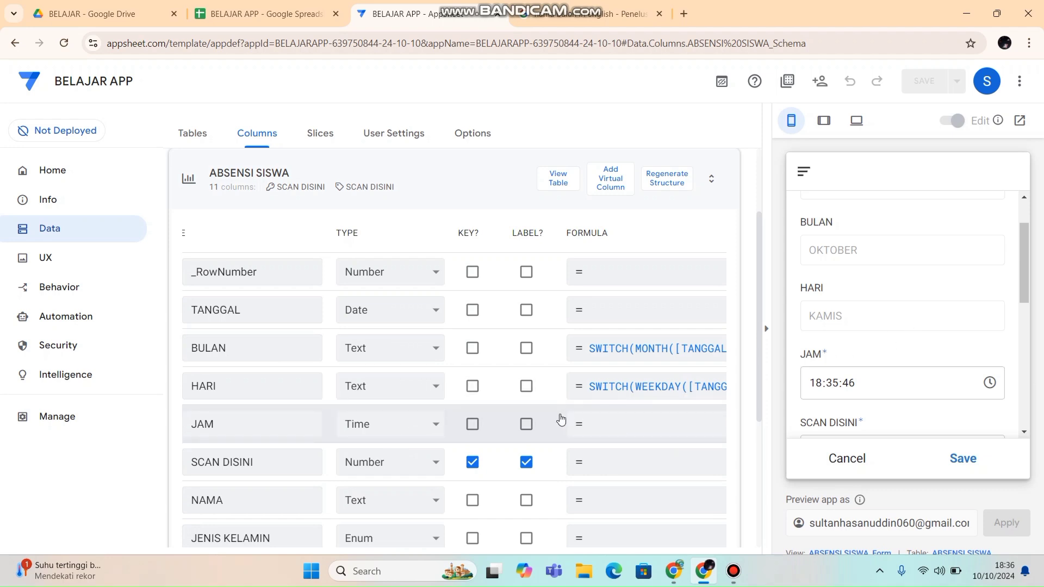
Make the JAM column non-editable, save the app and check the JAM field in the preview form.
{"action": "scroll", "coordinate": [557, 423], "scroll_direction": "right", "scroll_amount": 2}
{"action": "scroll", "coordinate": [556, 424], "scroll_direction": "right", "scroll_amount": 5}
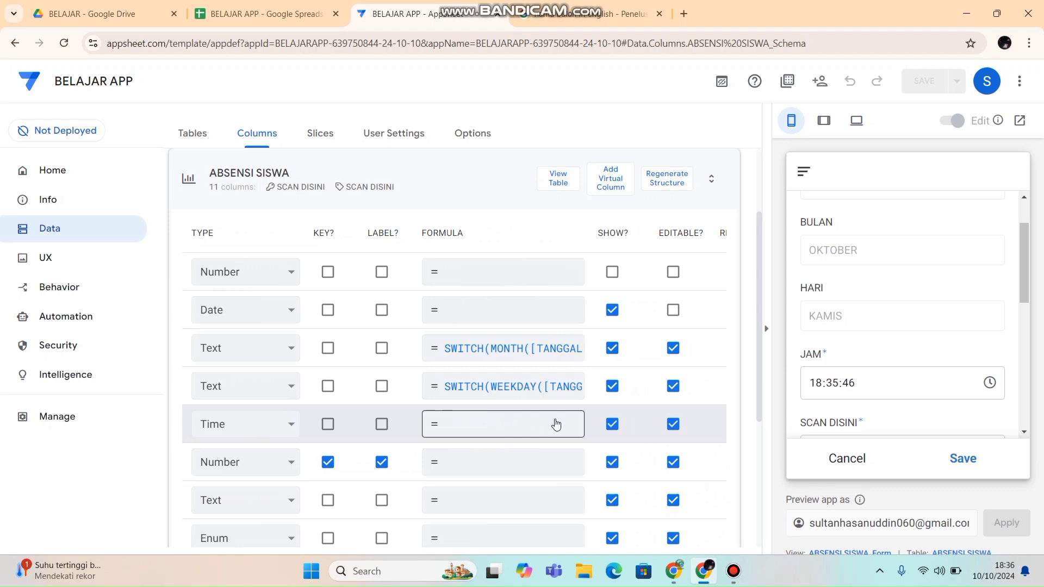
{"action": "left_click", "coordinate": [600, 424]}
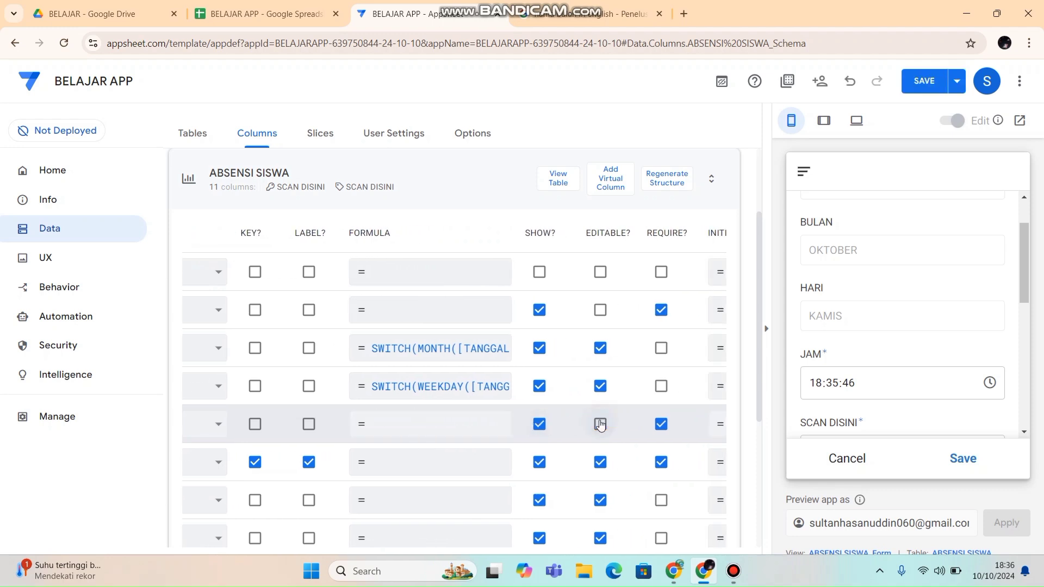
{"action": "left_click", "coordinate": [930, 82]}
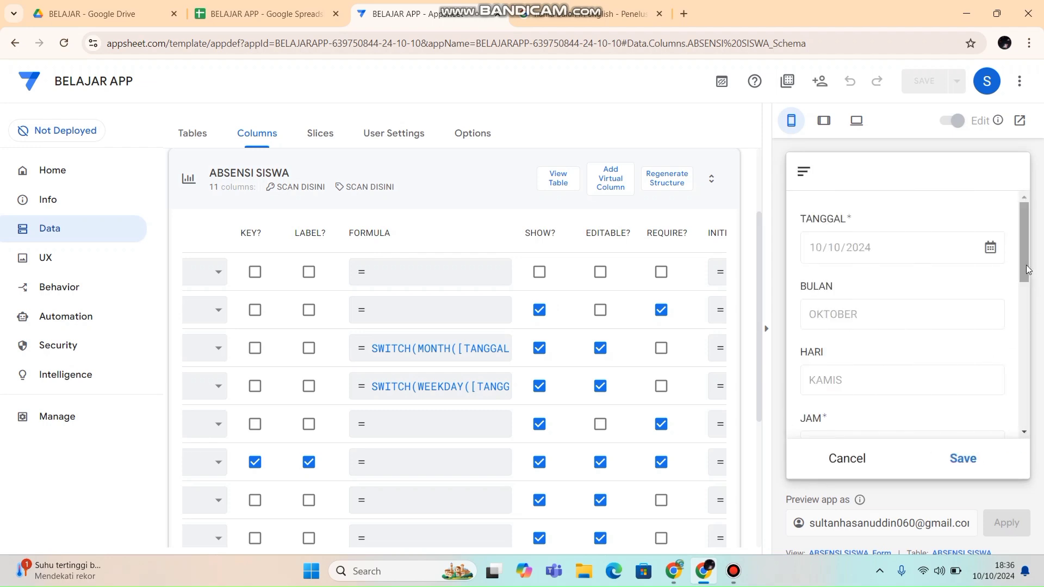
{"action": "left_click_drag", "start_coordinate": [1025, 274], "coordinate": [1036, 333]}
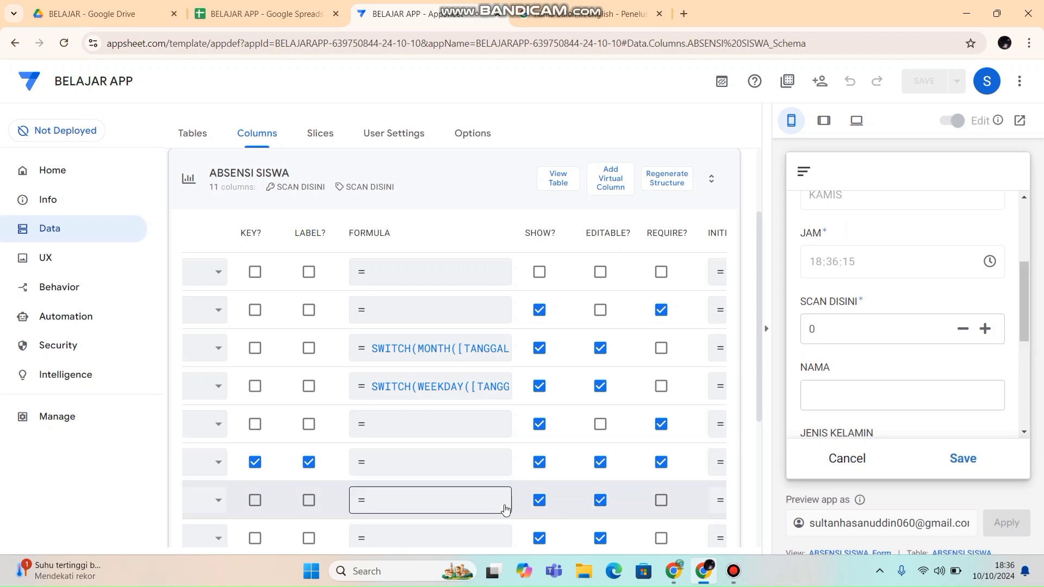
Change the SCAN DISINI column's type from Number to Text.
{"action": "left_click", "coordinate": [339, 438]}
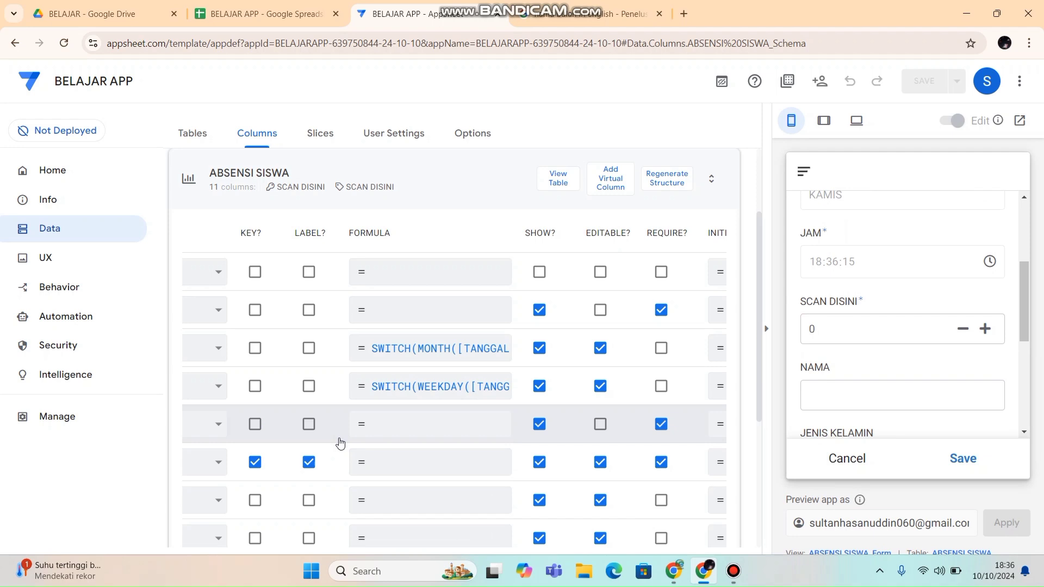
{"action": "scroll", "coordinate": [340, 442], "scroll_direction": "left", "scroll_amount": 5}
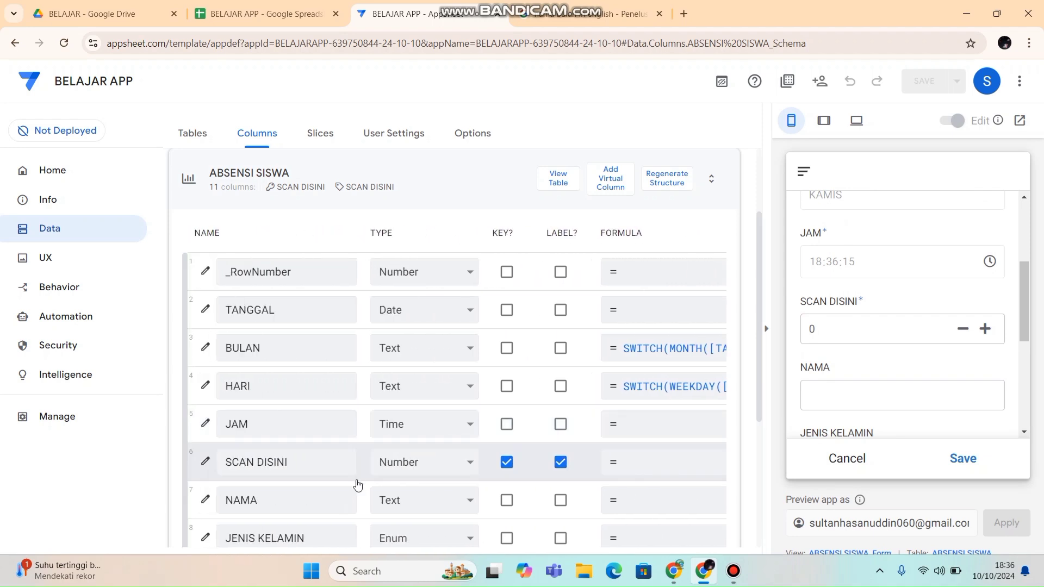
{"action": "left_click", "coordinate": [470, 463]}
{"action": "scroll", "coordinate": [451, 342], "scroll_direction": "down", "scroll_amount": 1}
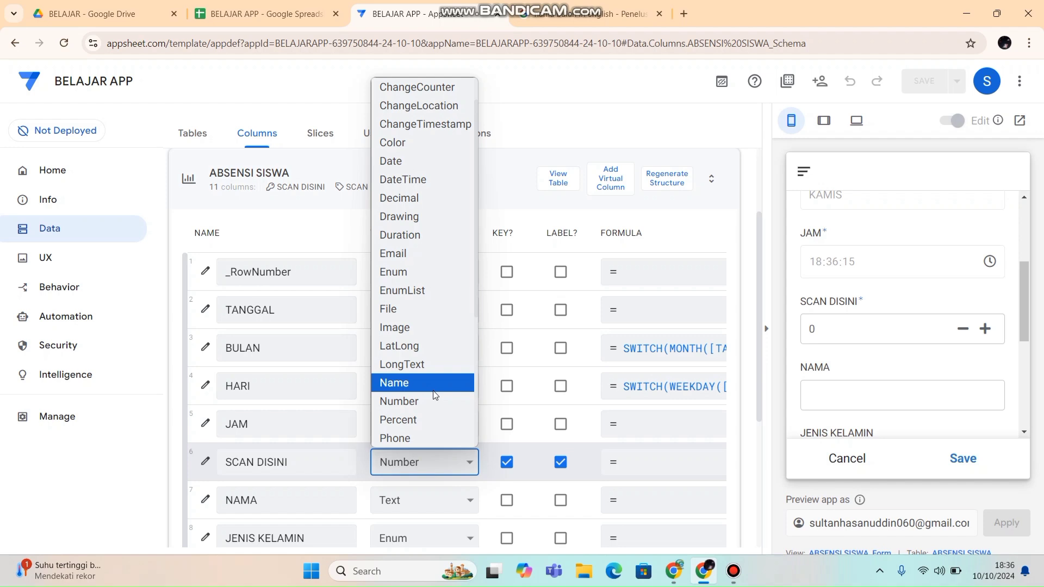
{"action": "left_click", "coordinate": [474, 302]}
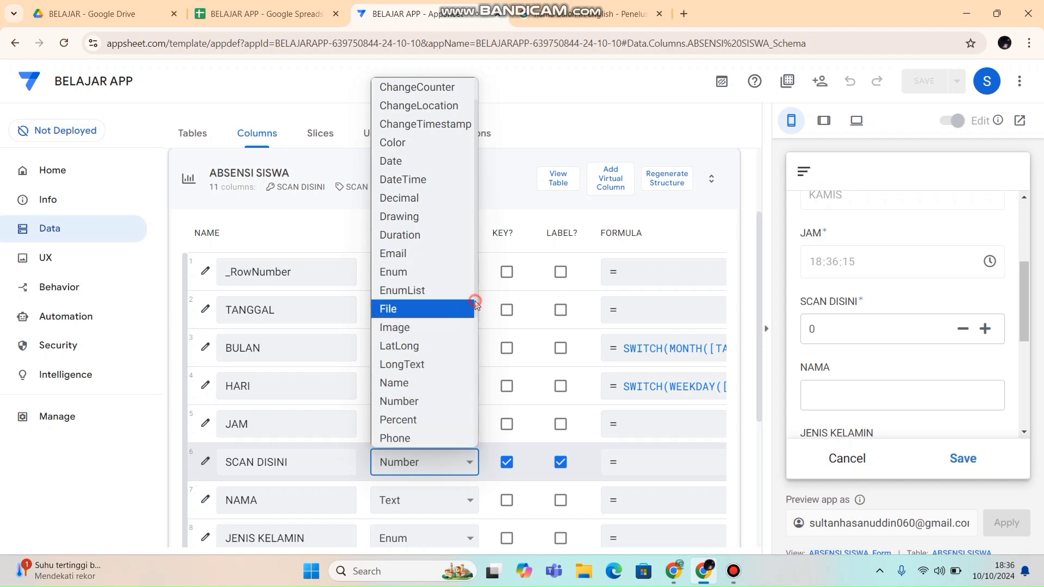
{"action": "left_click_drag", "start_coordinate": [474, 301], "coordinate": [478, 381]}
{"action": "left_click", "coordinate": [426, 379]}
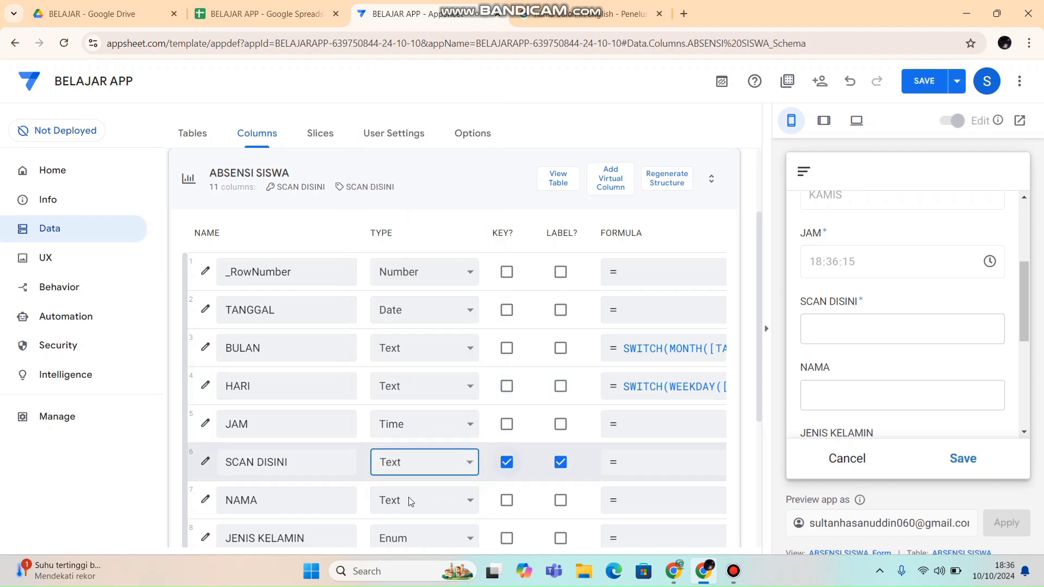
Make the SCAN DISINI column scannable by enabling its SCAN? option.
{"action": "left_click", "coordinate": [586, 468]}
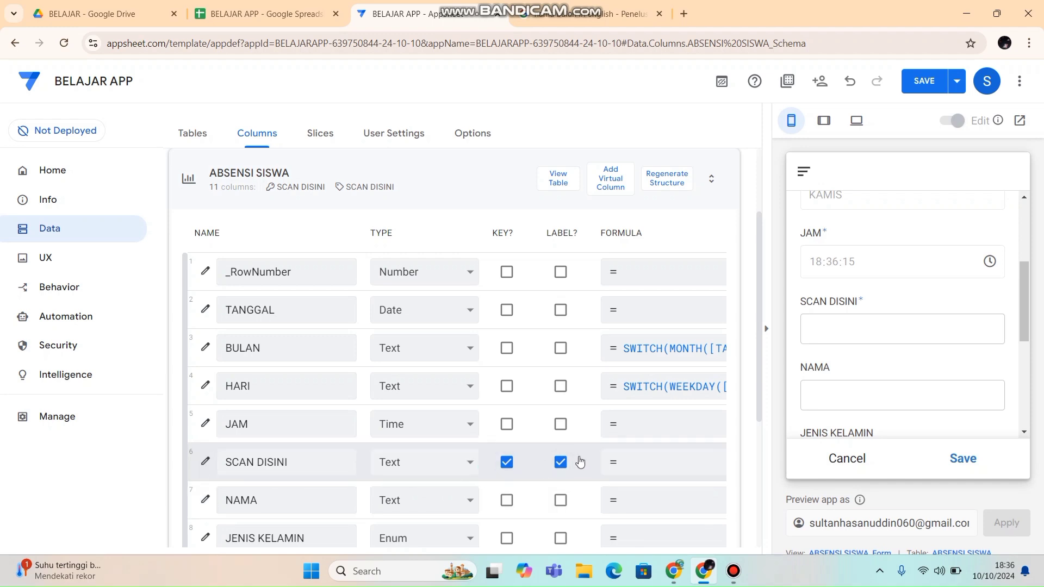
{"action": "scroll", "coordinate": [583, 463], "scroll_direction": "right", "scroll_amount": 8}
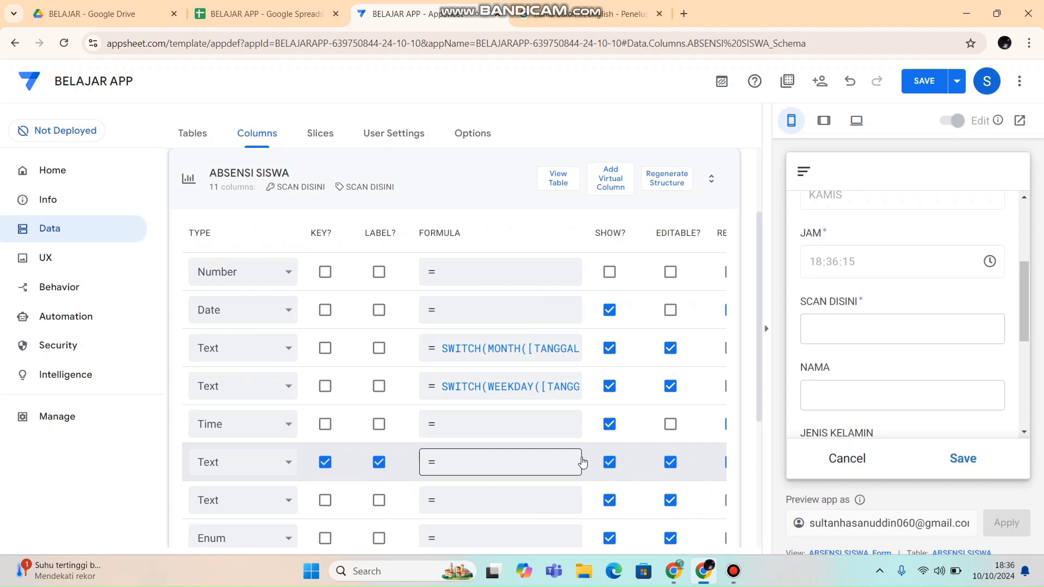
{"action": "scroll", "coordinate": [583, 463], "scroll_direction": "right", "scroll_amount": 3}
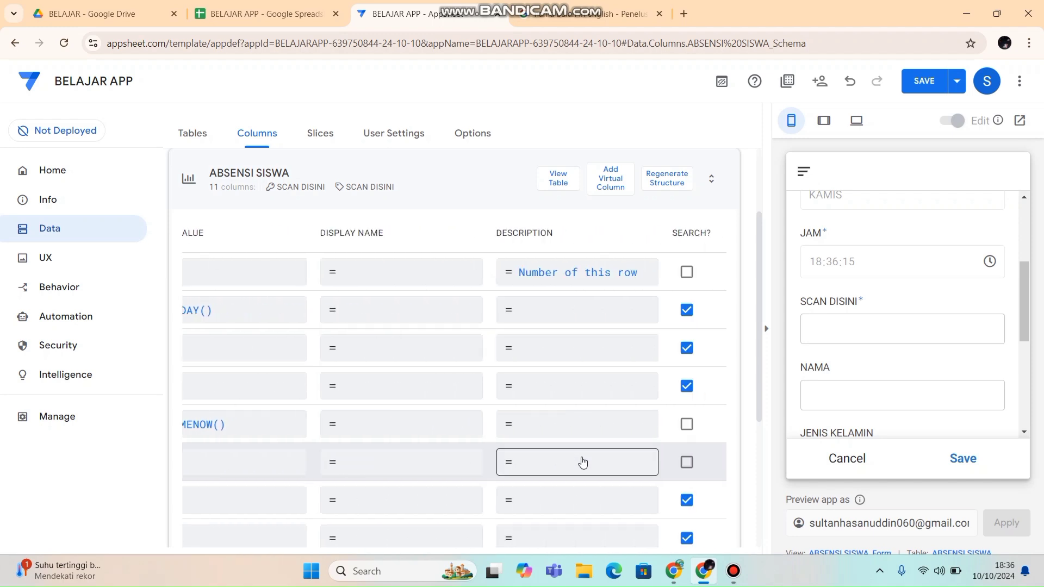
{"action": "scroll", "coordinate": [583, 463], "scroll_direction": "right", "scroll_amount": 4}
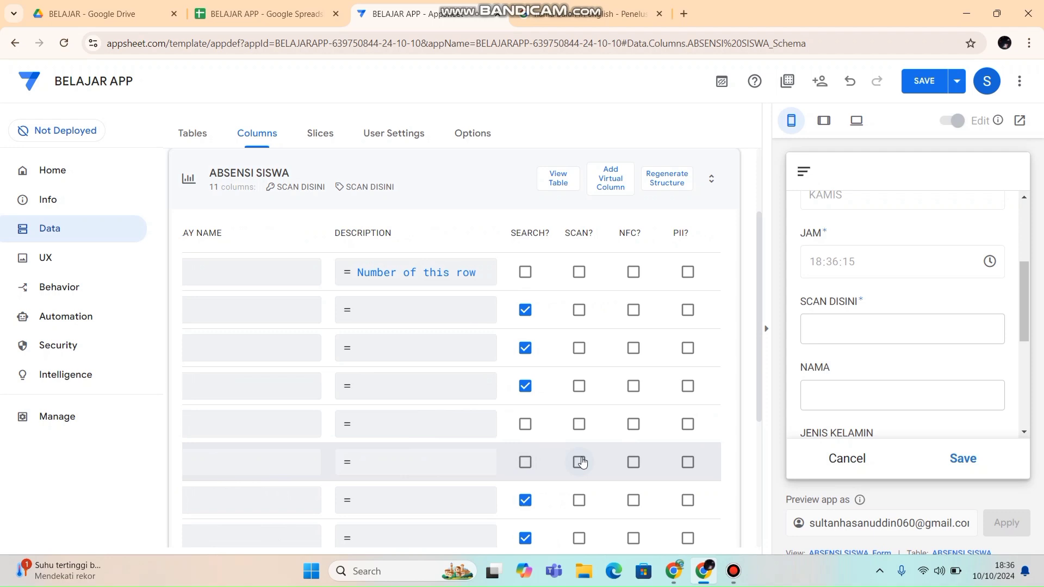
{"action": "left_click", "coordinate": [580, 462]}
{"action": "left_click", "coordinate": [506, 469]}
{"action": "scroll", "coordinate": [506, 469], "scroll_direction": "left", "scroll_amount": 6}
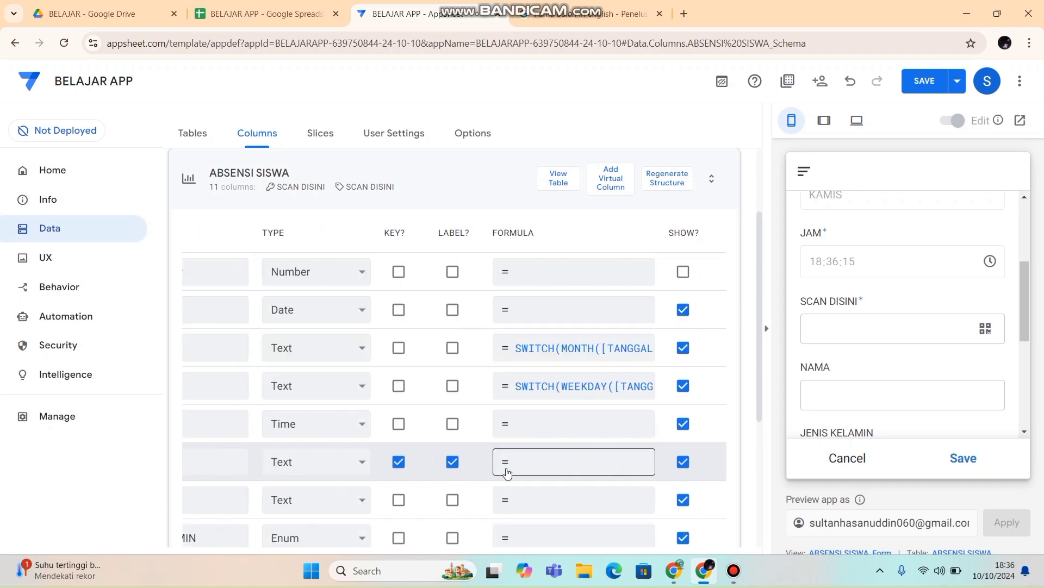
{"action": "scroll", "coordinate": [506, 473], "scroll_direction": "left", "scroll_amount": 2}
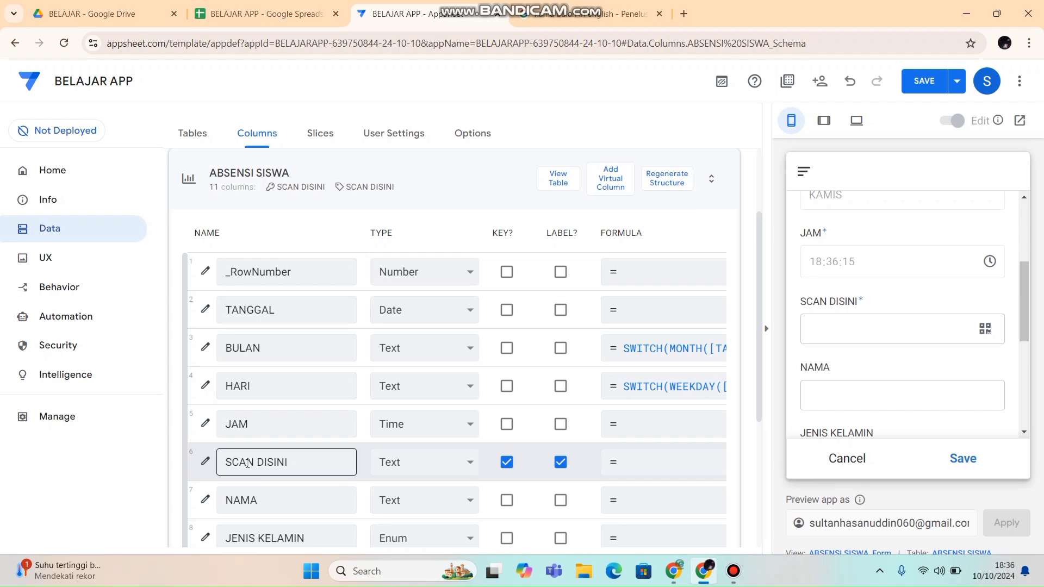
Set the SCAN DISINI column's Valid If formula to DATABASE[NISN] and finish editing the column.
{"action": "left_click", "coordinate": [205, 463]}
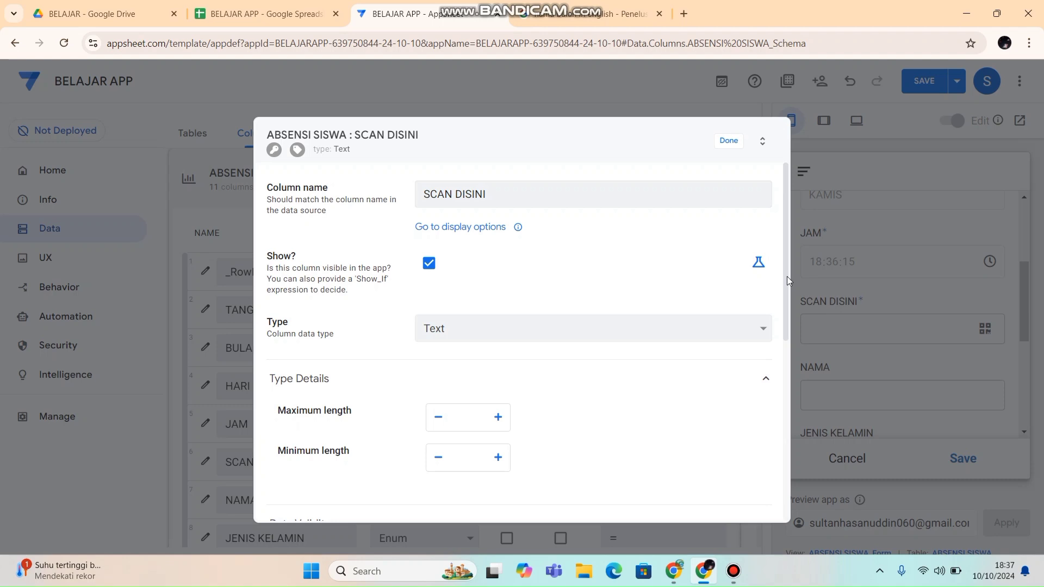
{"action": "left_click_drag", "start_coordinate": [787, 276], "coordinate": [687, 356]}
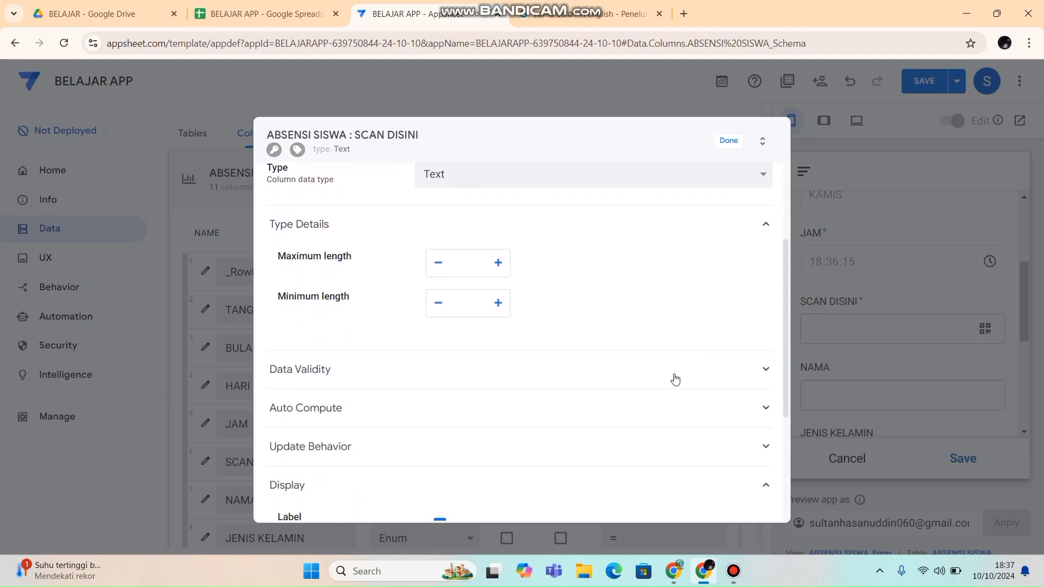
{"action": "left_click", "coordinate": [674, 375]}
{"action": "left_click", "coordinate": [542, 409]}
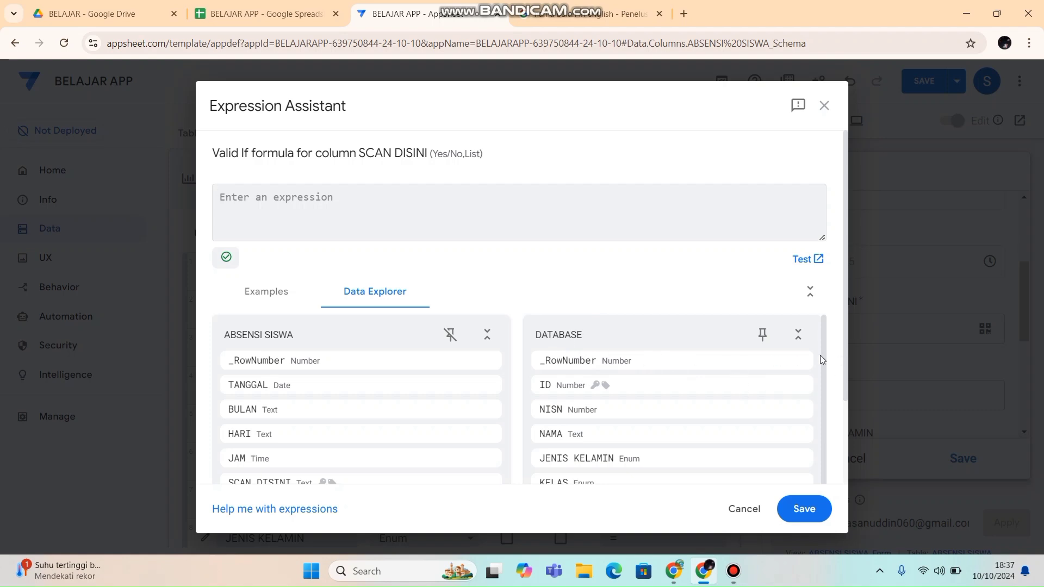
{"action": "left_click_drag", "start_coordinate": [822, 361], "coordinate": [824, 384]}
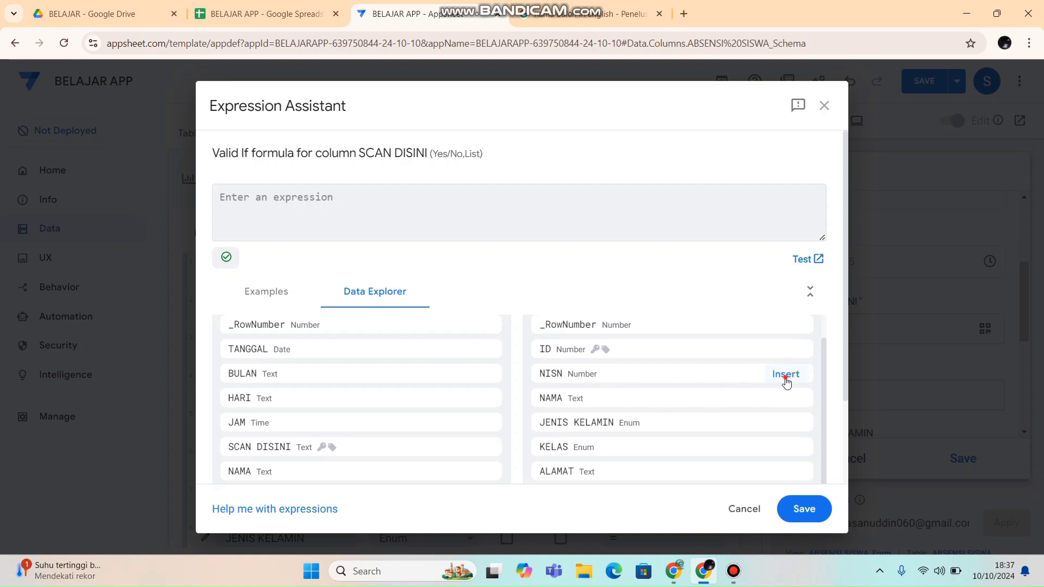
{"action": "left_click", "coordinate": [785, 378]}
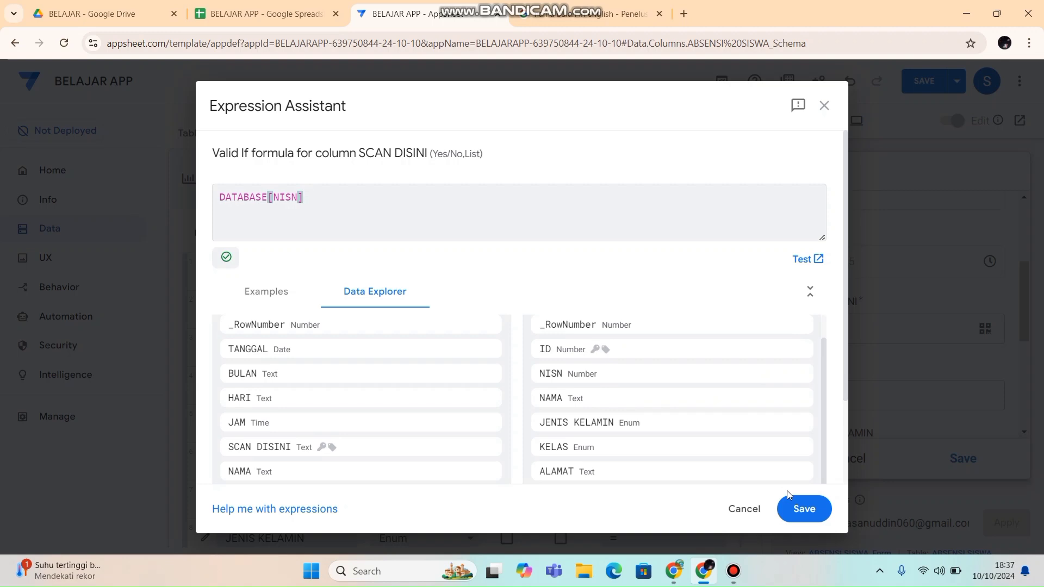
{"action": "left_click", "coordinate": [795, 510]}
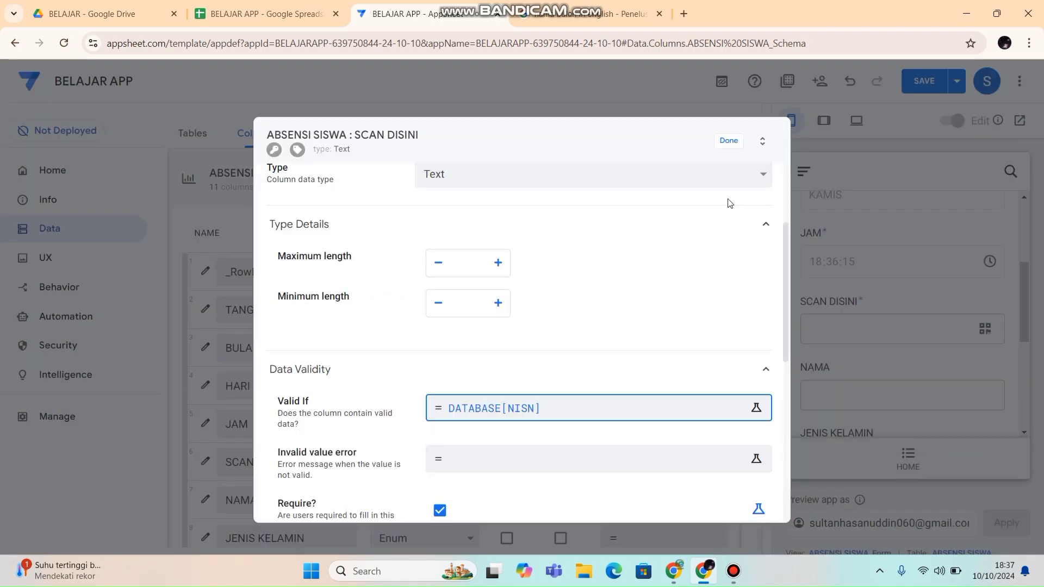
{"action": "left_click", "coordinate": [729, 142]}
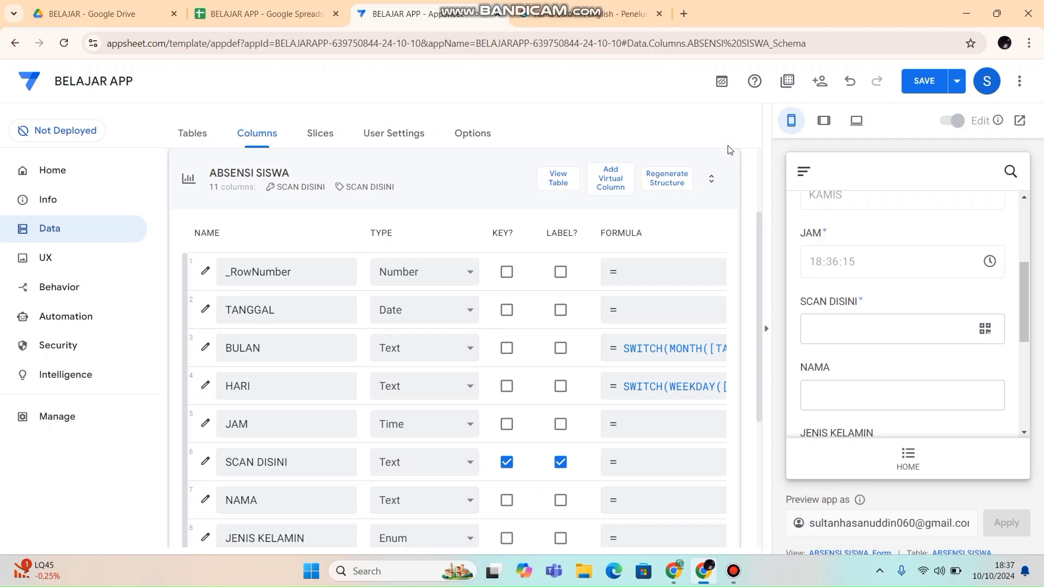
Save the app and test SCAN DISINI in the preview form by choosing the first student number in its list.
{"action": "left_click", "coordinate": [914, 90]}
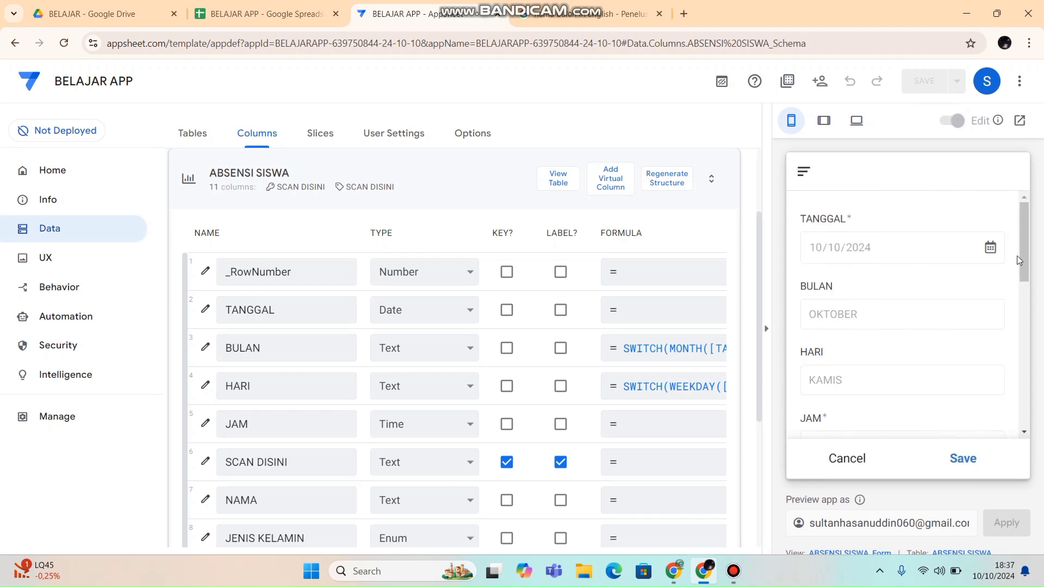
{"action": "scroll", "coordinate": [1028, 240], "scroll_direction": "down", "scroll_amount": 5}
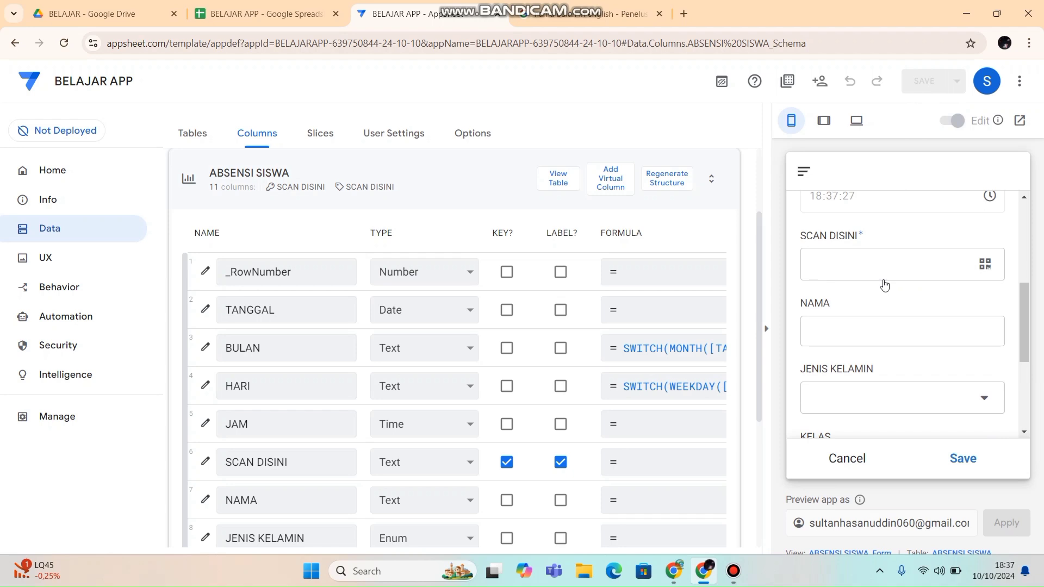
{"action": "left_click", "coordinate": [864, 273]}
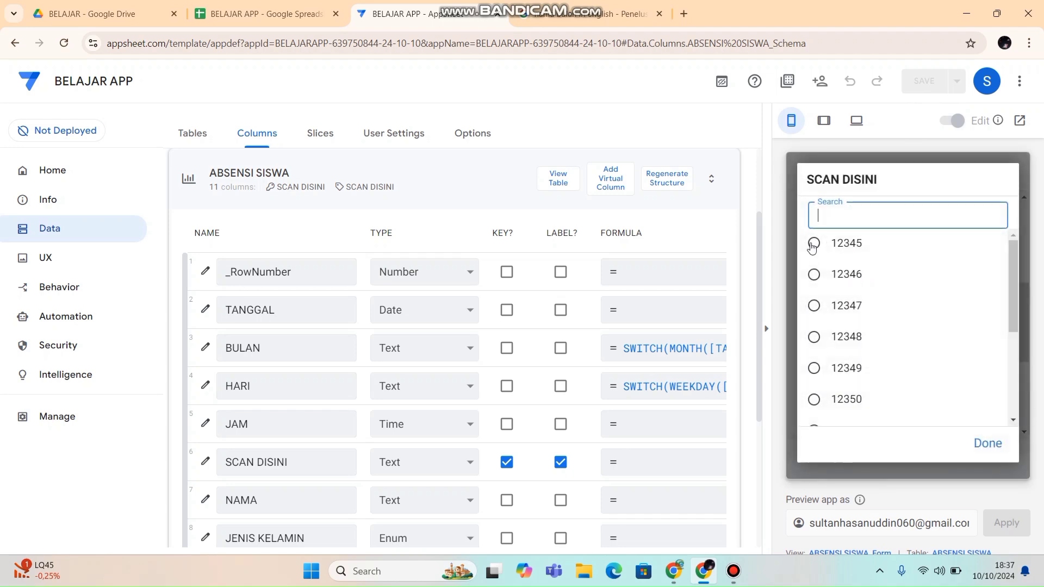
{"action": "left_click", "coordinate": [813, 244]}
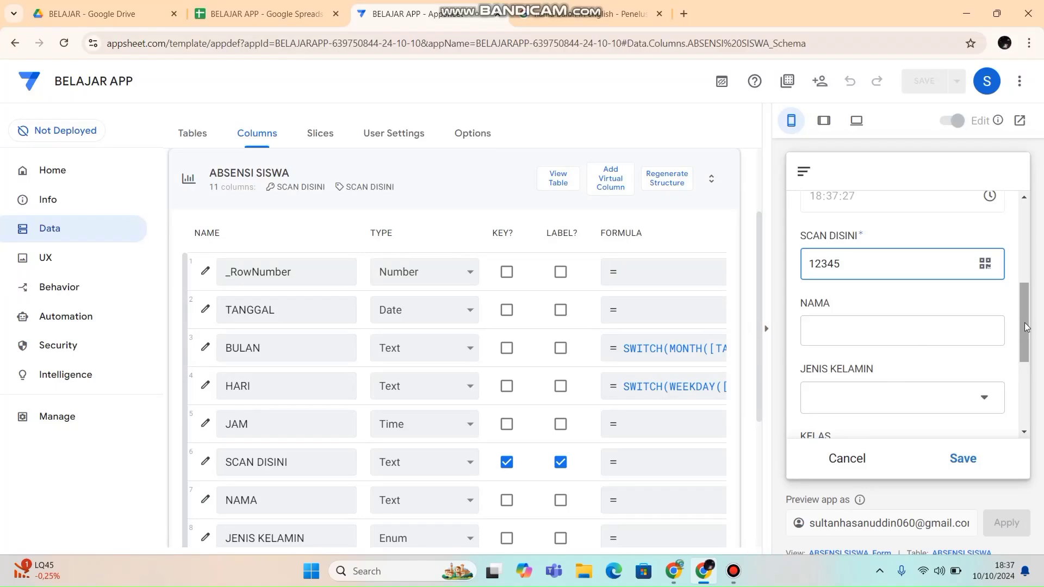
{"action": "scroll", "coordinate": [1026, 326], "scroll_direction": "down", "scroll_amount": 1}
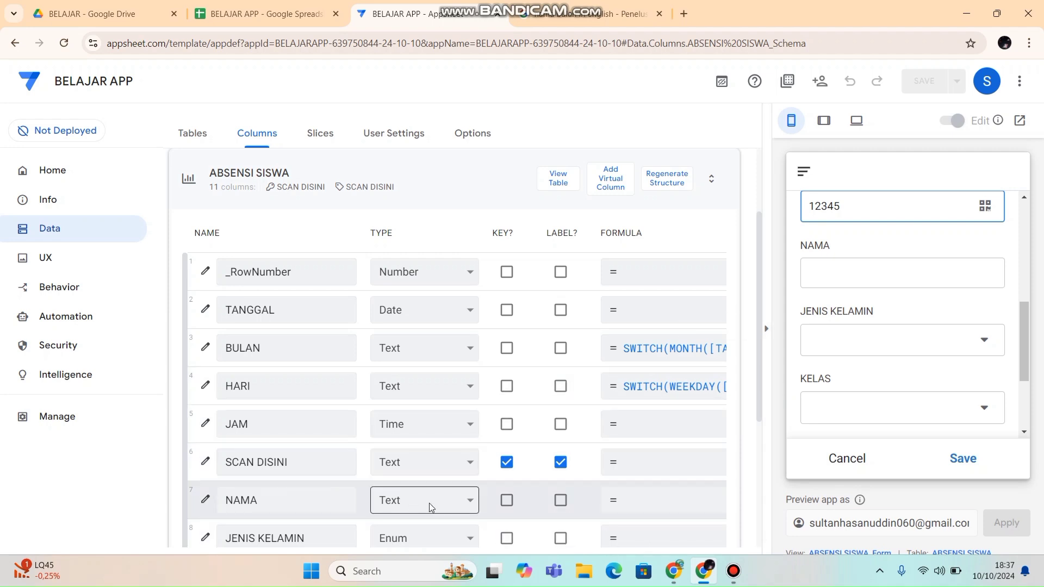
Start a LOOKUP expression with an empty column reference as the NAMA column's app formula.
{"action": "left_click", "coordinate": [640, 501]}
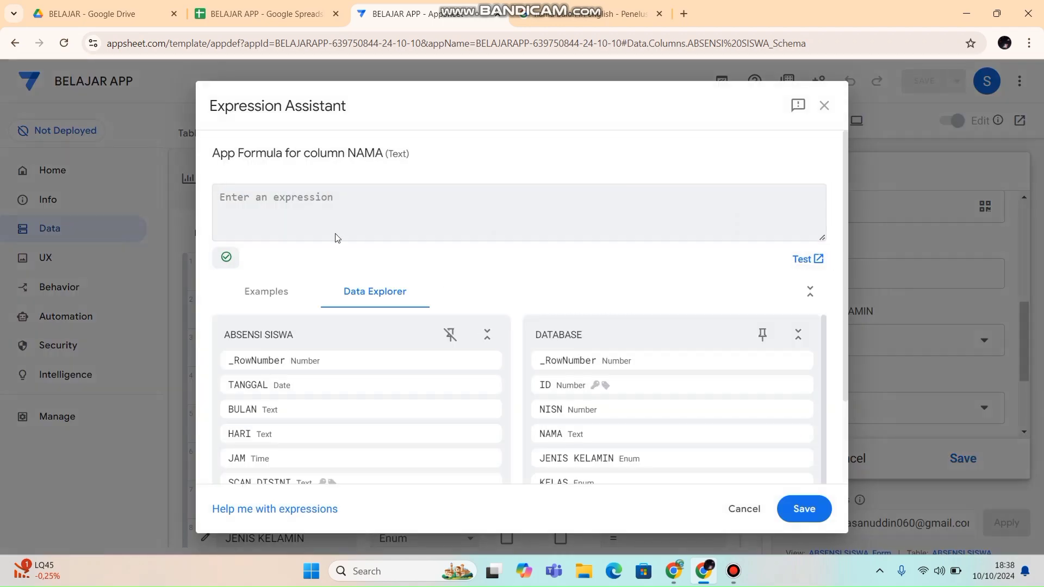
{"action": "type", "text": "LOOKUP"}
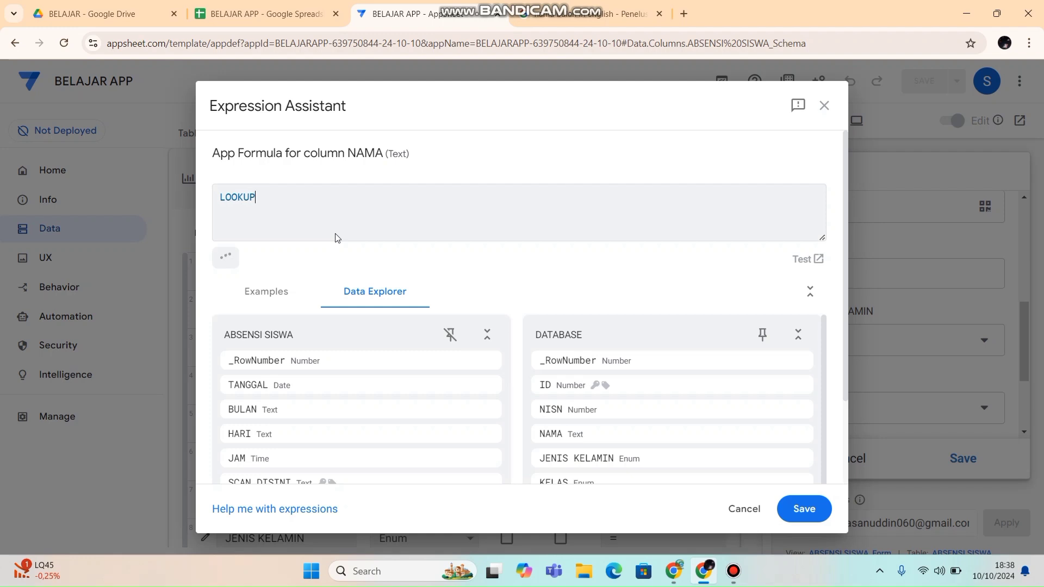
{"action": "type", "text": "("}
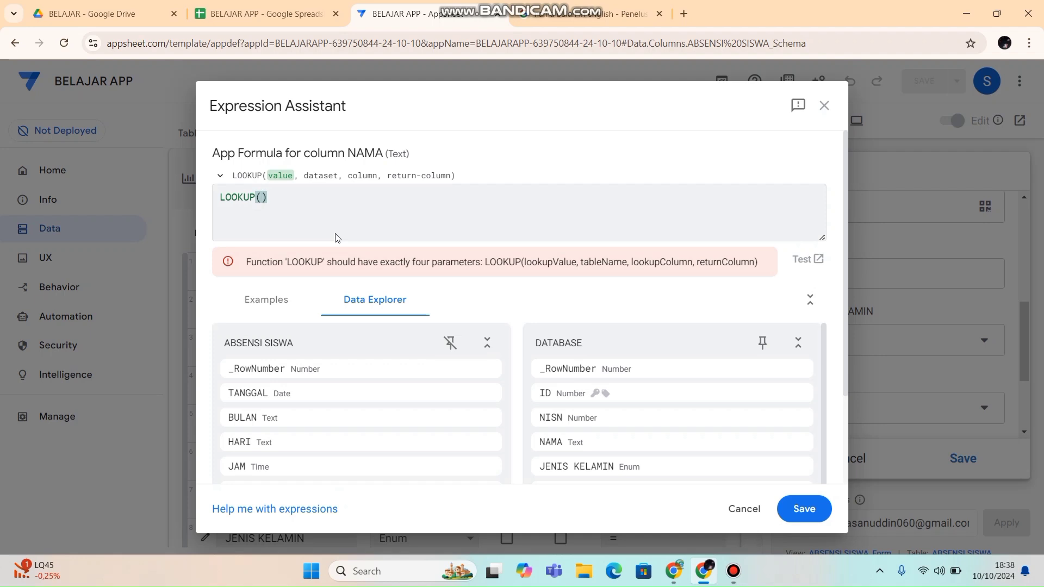
{"action": "type", "text": "["}
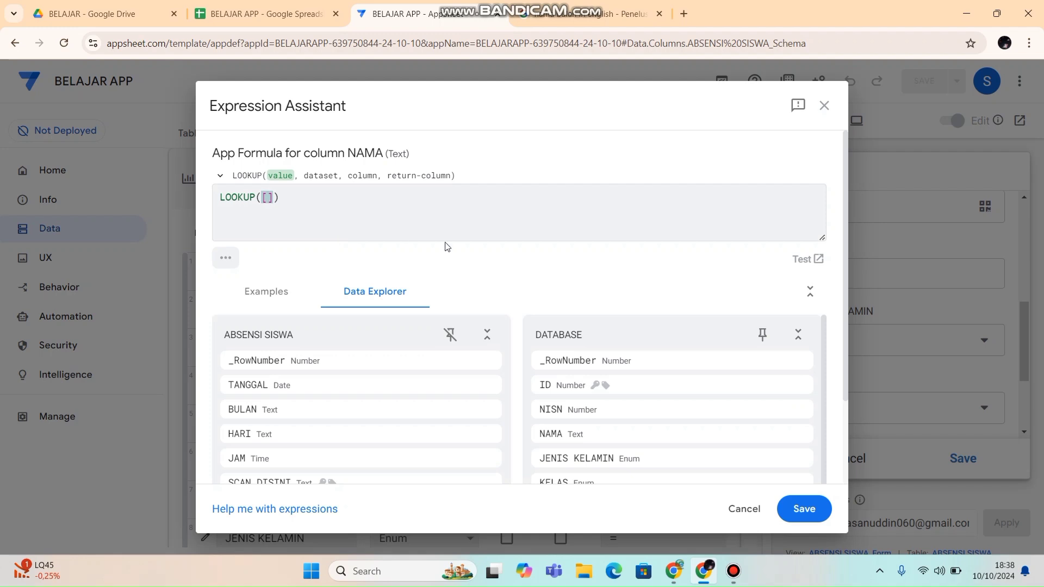
{"action": "left_click_drag", "start_coordinate": [669, 111], "coordinate": [530, 136]}
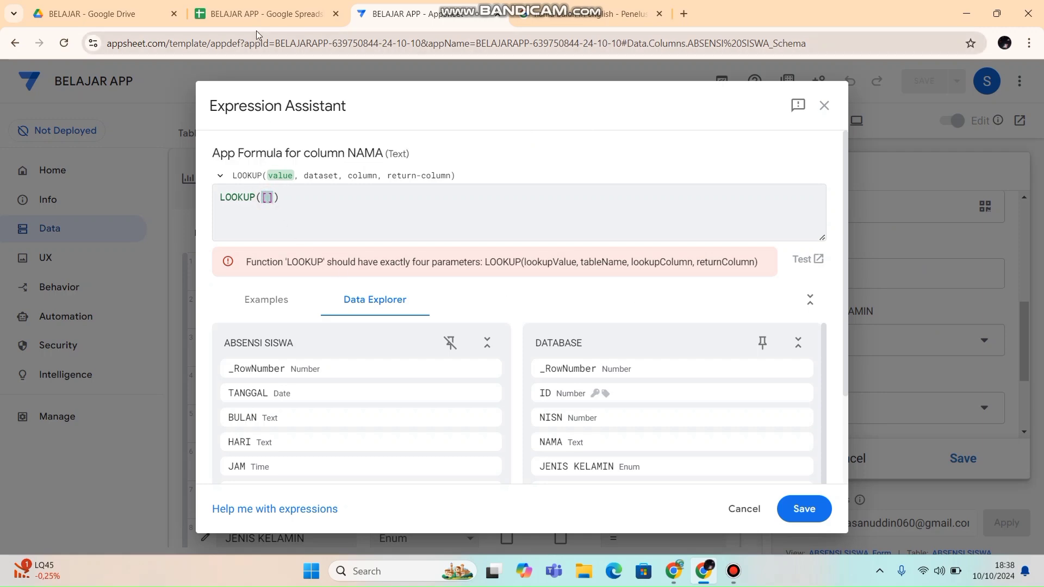
Switch to the BELAJAR APP spreadsheet, check the ABSENSI SISWA sheet's column headings, and return to the AppSheet expression.
{"action": "left_click", "coordinate": [249, 15]}
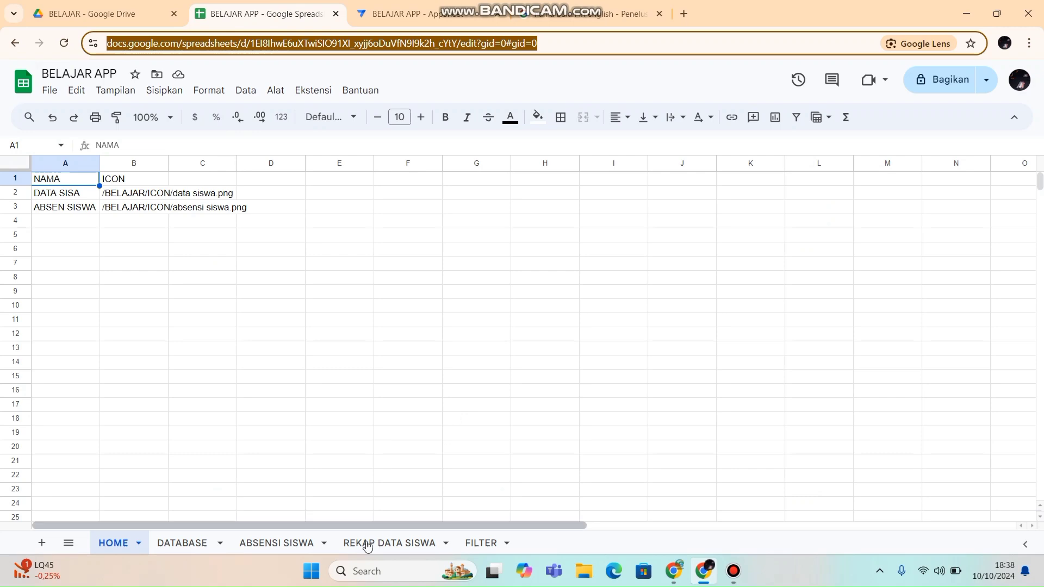
{"action": "left_click", "coordinate": [278, 542]}
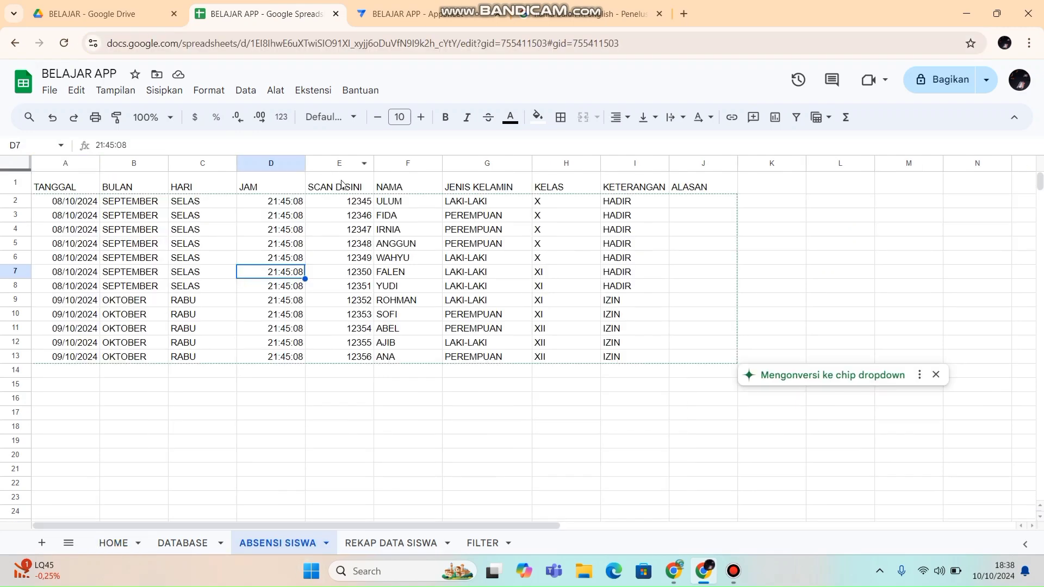
{"action": "left_click", "coordinate": [402, 16]}
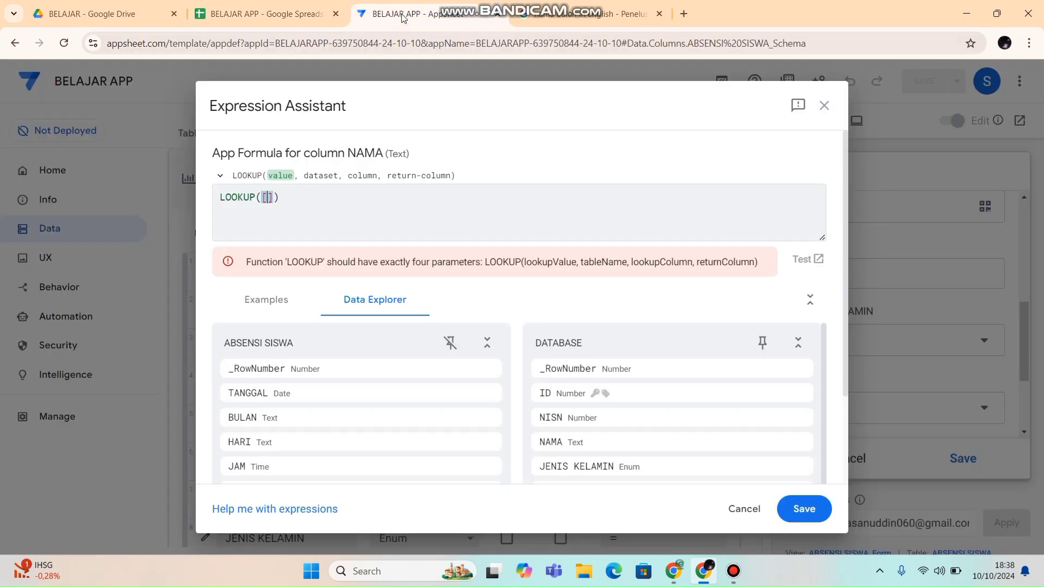
Enter [SCAN DISINI] as the LOOKUP value and "ABSENSI SISWA" as its dataset.
{"action": "type", "text": "S"}
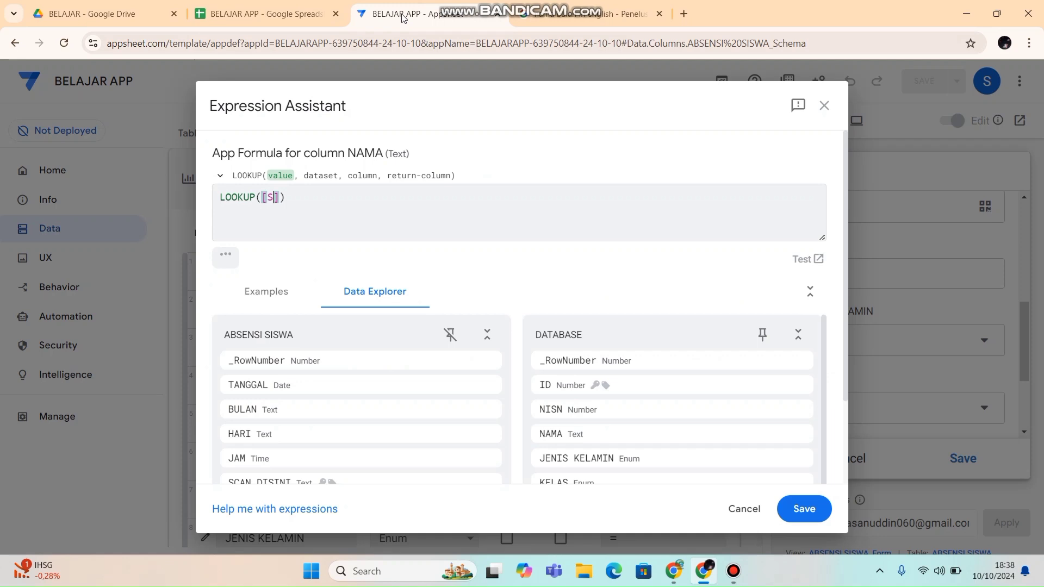
{"action": "type", "text": "CAN DISINI]"}
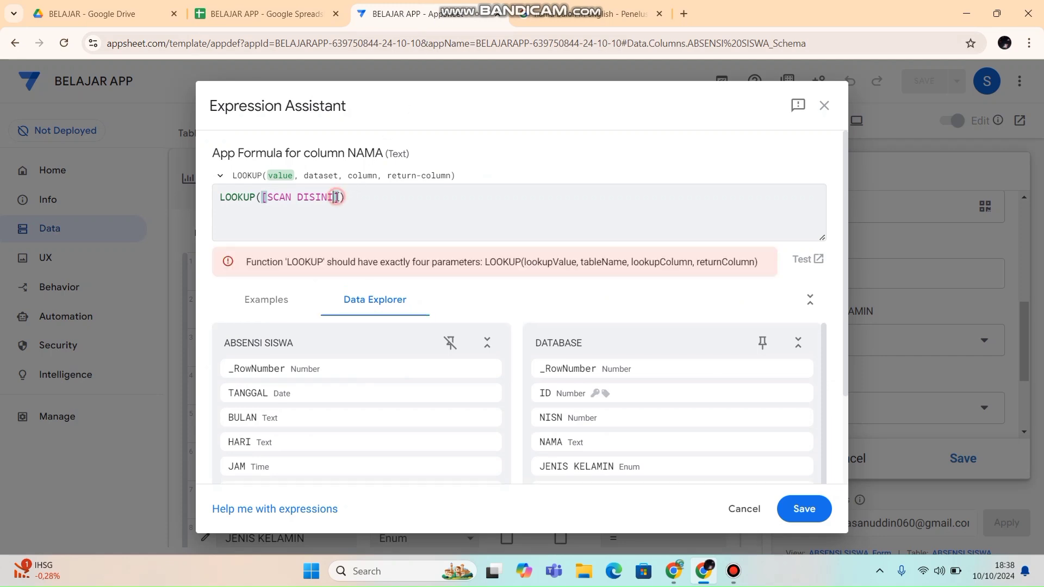
{"action": "type", "text": ","}
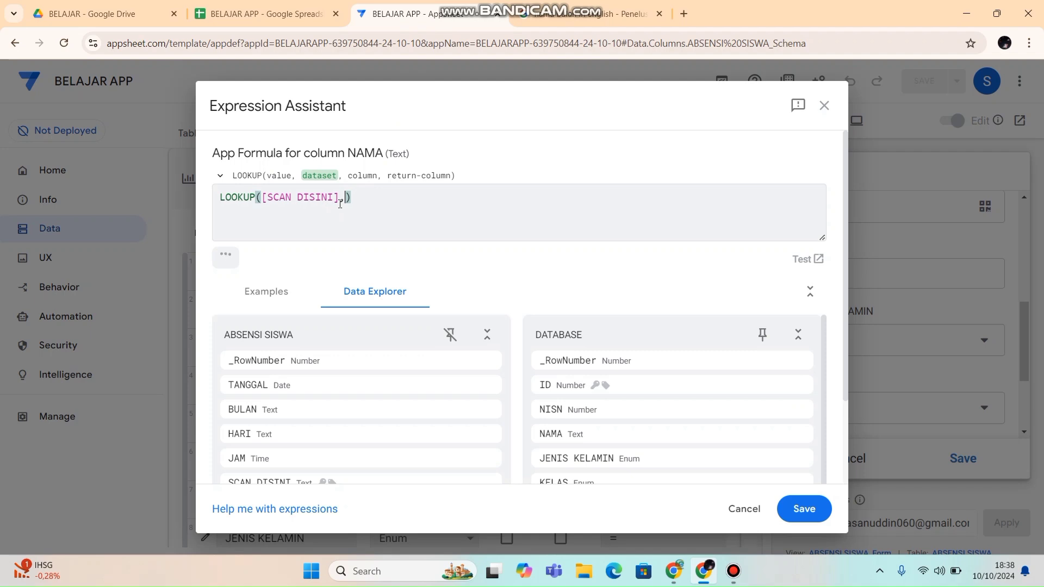
{"action": "type", "text": "\""}
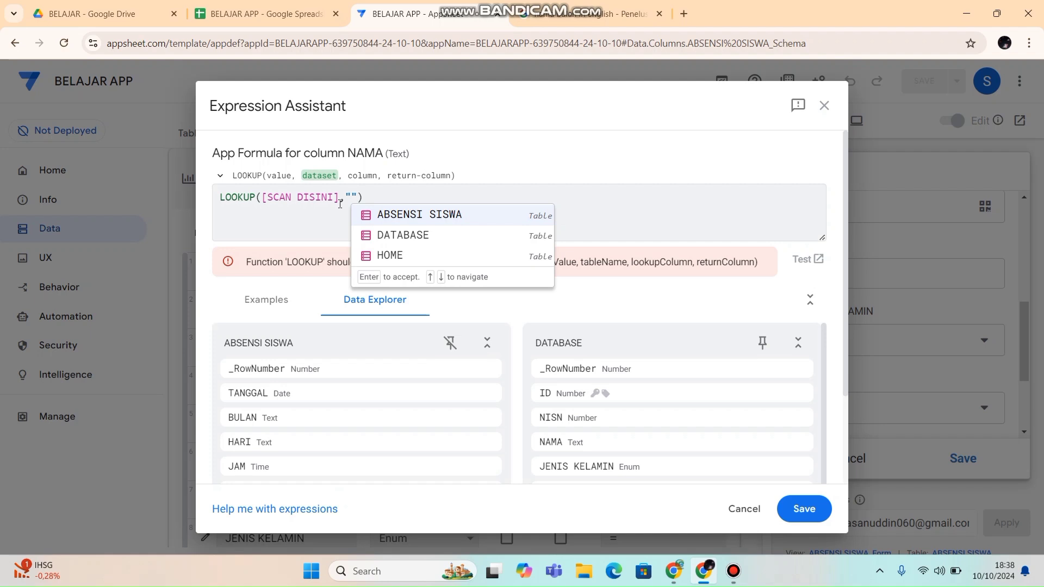
{"action": "left_click", "coordinate": [404, 218]}
{"action": "type", "text": ","}
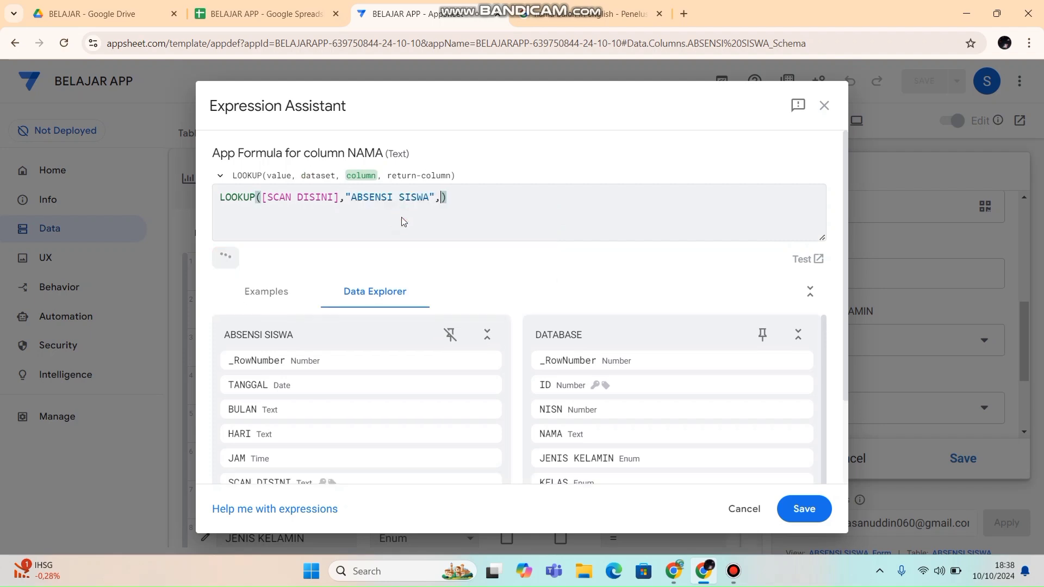
Set the LOOKUP's search column to "SCAN DISINI".
{"action": "type", "text": "\""}
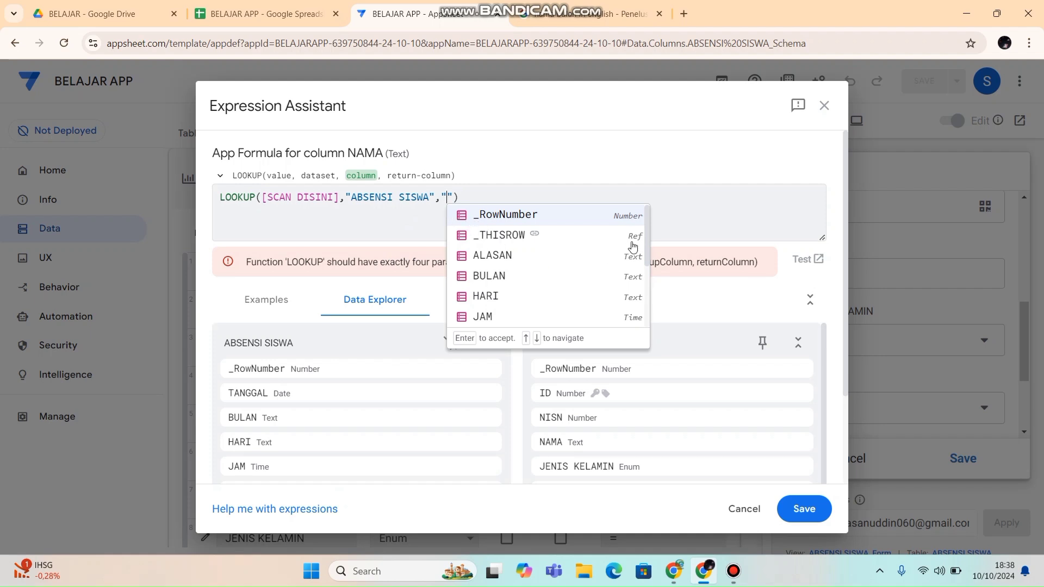
{"action": "left_click", "coordinate": [647, 232]}
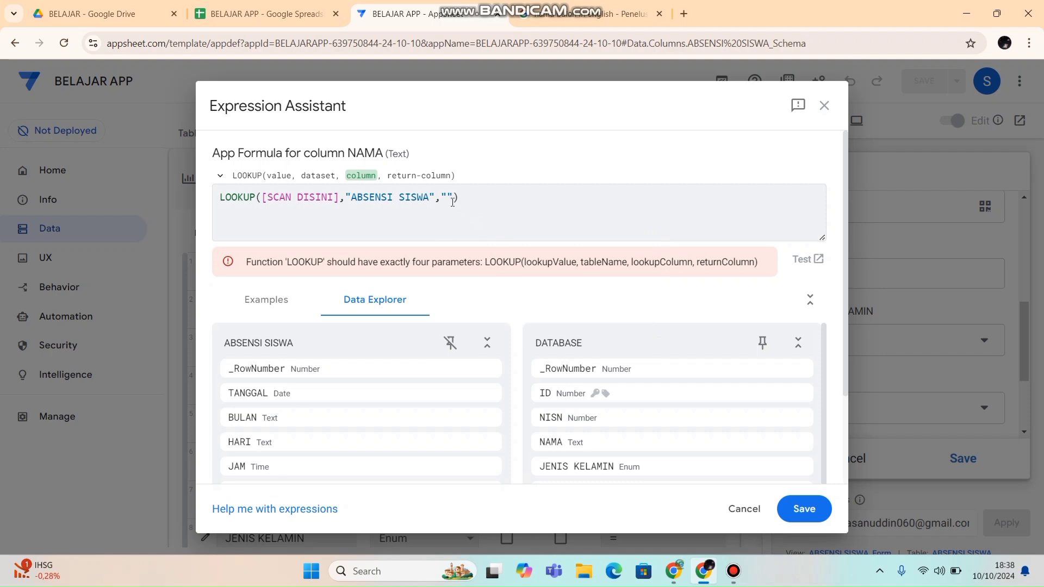
{"action": "type", "text": "NI"}
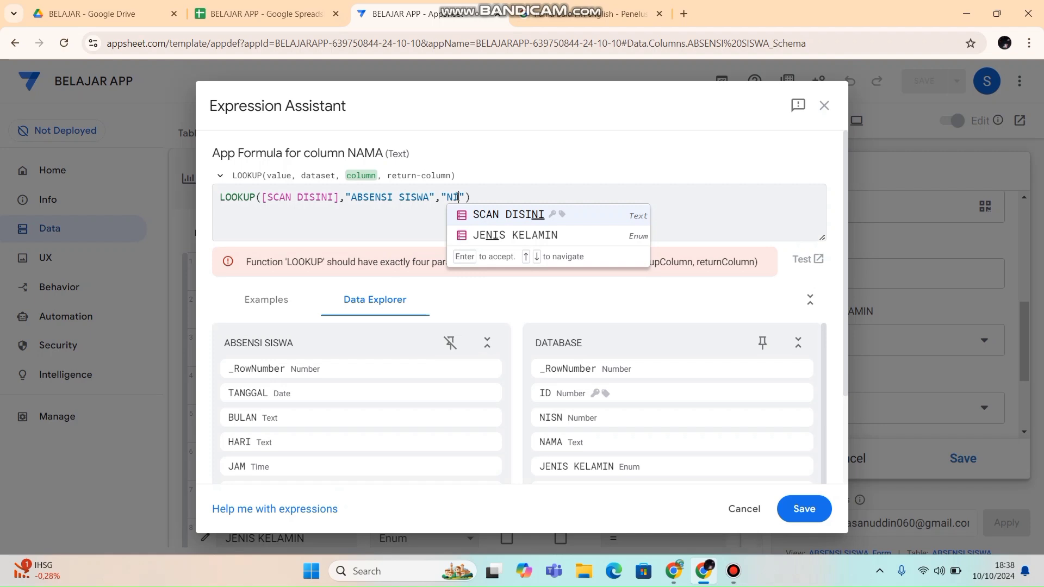
{"action": "type", "text": "SN"}
{"action": "left_click", "coordinate": [484, 214]}
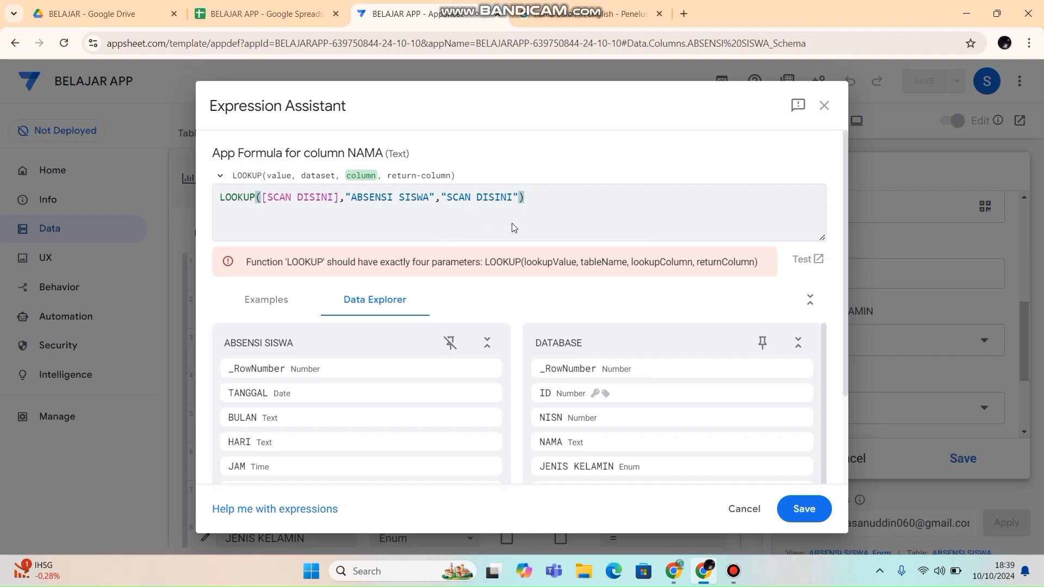
Set the LOOKUP's return column to "NAMA", and save the formula and the app.
{"action": "type", "text": ";"}
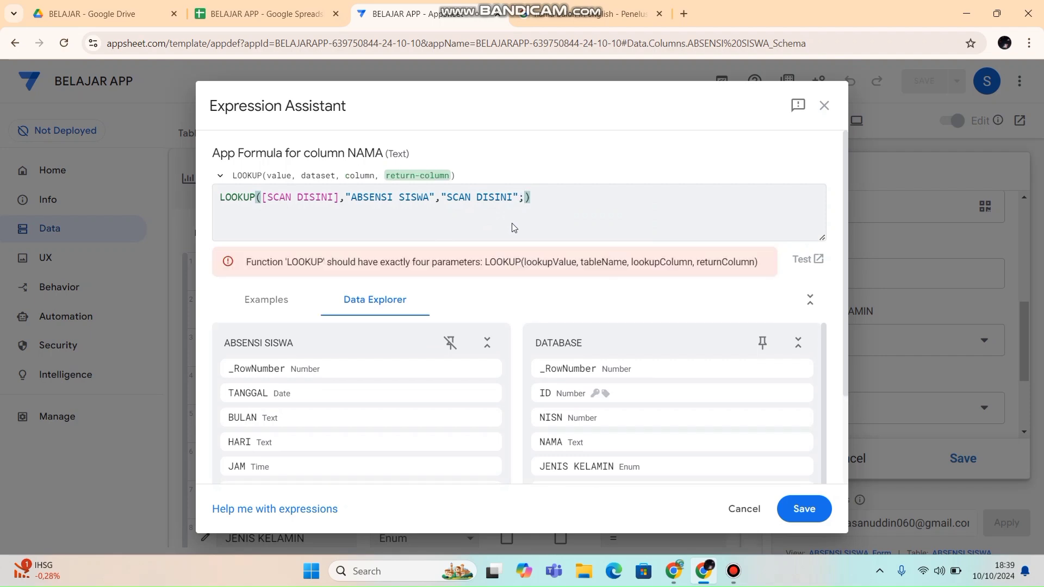
{"action": "key", "text": "BackSpace"}
{"action": "type", "text": ",\""}
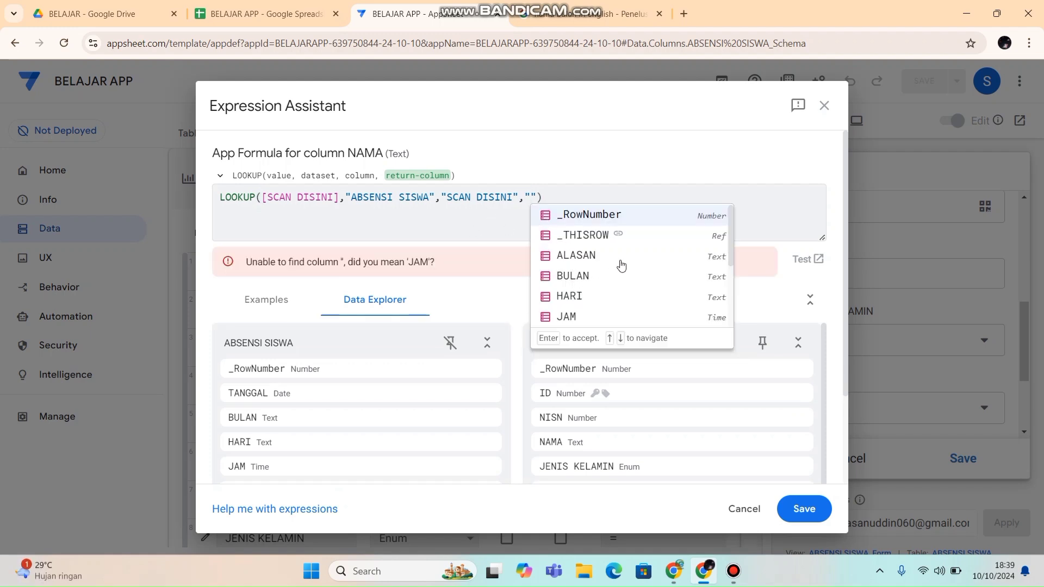
{"action": "type", "text": "NAMA"}
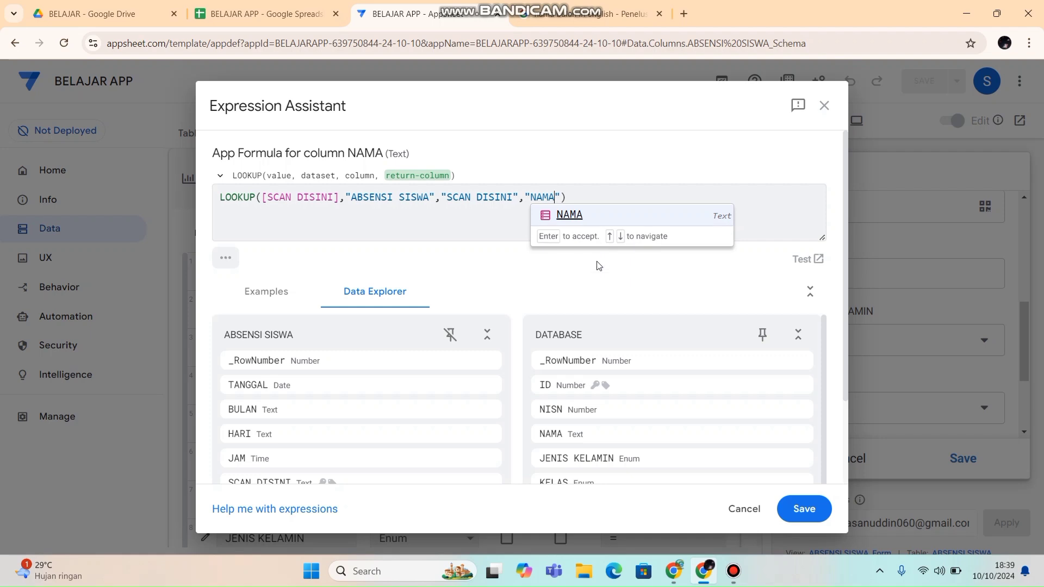
{"action": "left_click", "coordinate": [571, 215]}
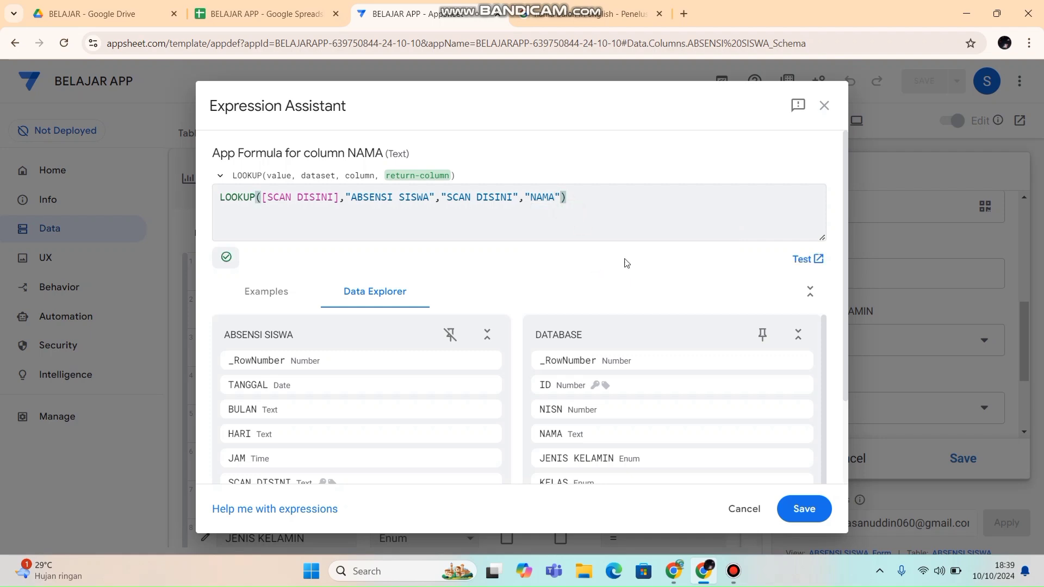
{"action": "left_click", "coordinate": [804, 508]}
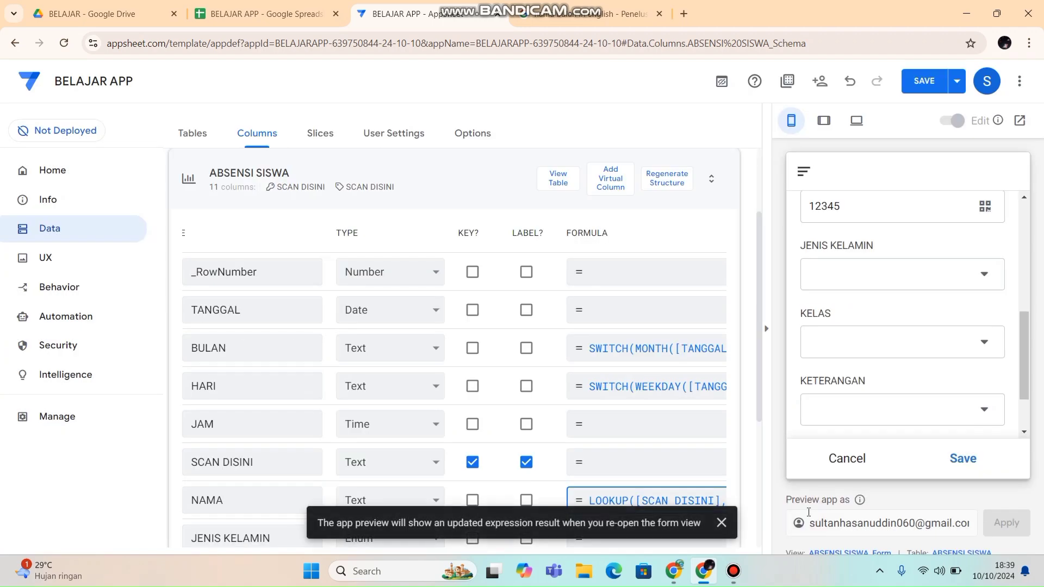
{"action": "left_click", "coordinate": [929, 84]}
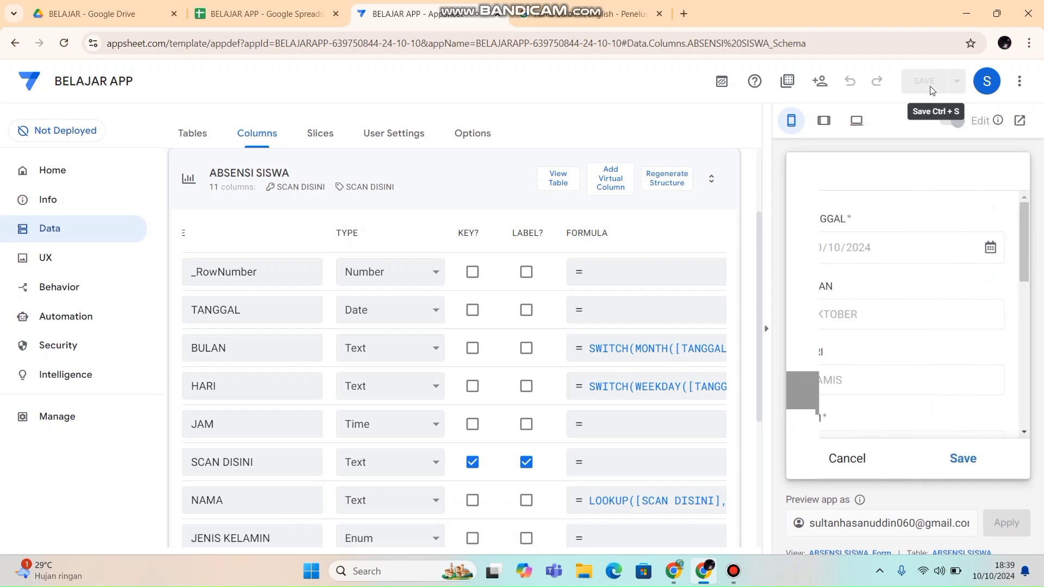
Test the NAMA lookup in the preview form by choosing the second listed NISN for SCAN DISINI, and check the filled fields.
{"action": "left_click_drag", "start_coordinate": [1027, 244], "coordinate": [1027, 313]}
{"action": "left_click", "coordinate": [894, 299]}
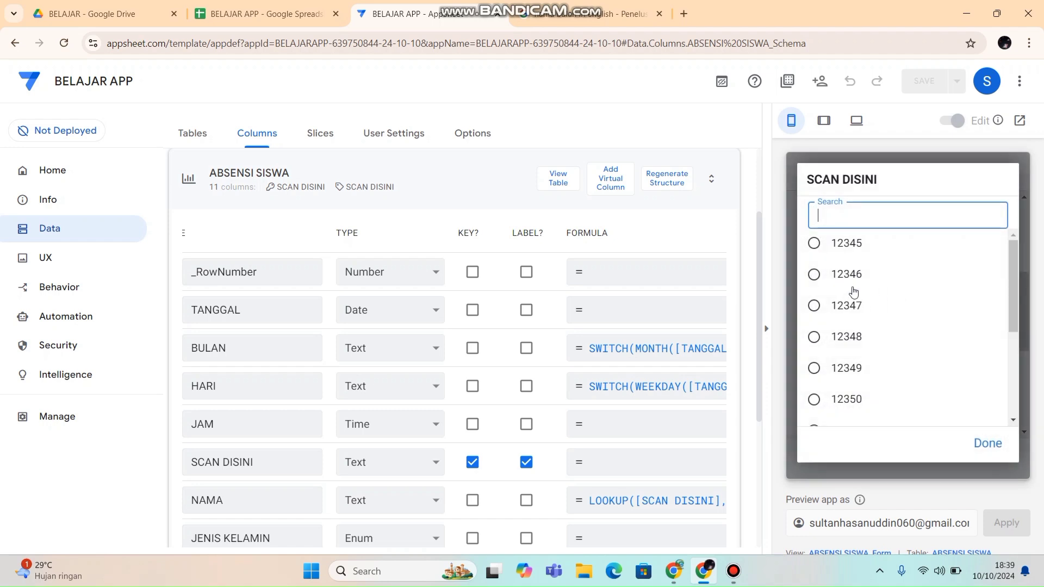
{"action": "left_click", "coordinate": [840, 277]}
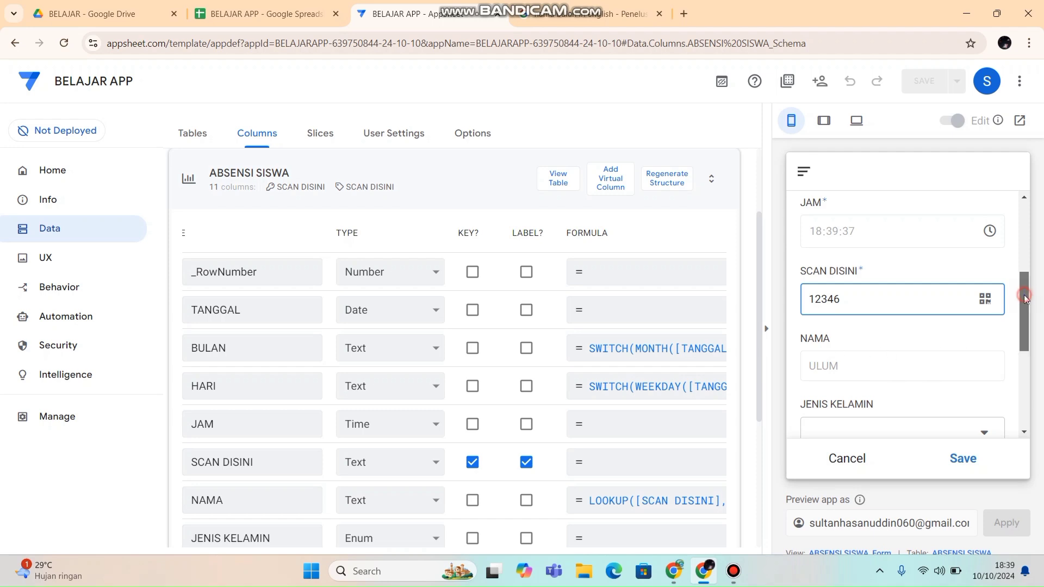
{"action": "scroll", "coordinate": [971, 319], "scroll_direction": "down", "scroll_amount": 3}
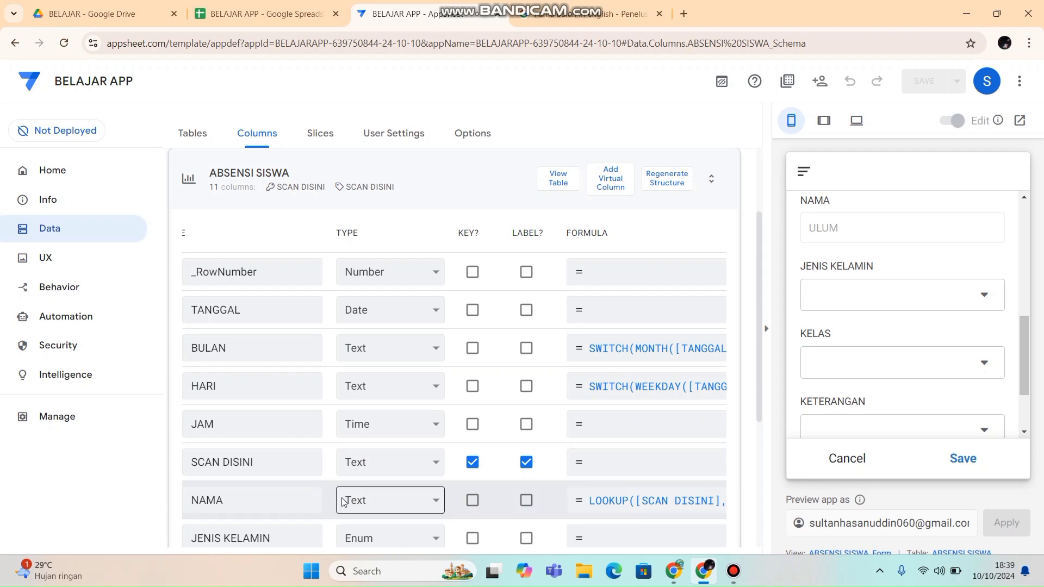
Change the JENIS KELAMIN column's type to Text in the ABSENSI SISWA table.
{"action": "left_click", "coordinate": [762, 306]}
{"action": "left_click", "coordinate": [391, 530]}
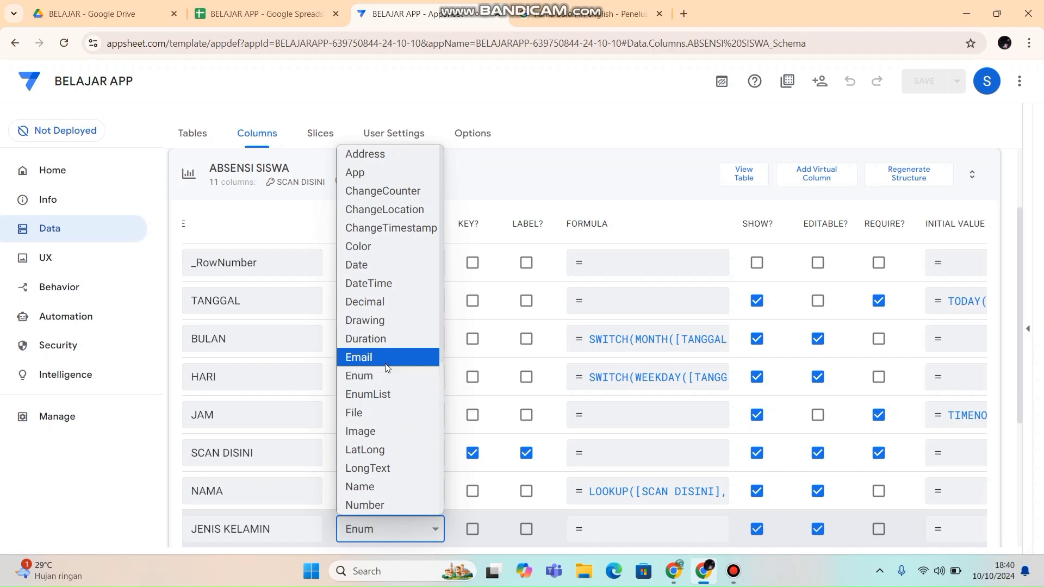
{"action": "left_click_drag", "start_coordinate": [439, 349], "coordinate": [444, 484]}
{"action": "left_click", "coordinate": [370, 423]}
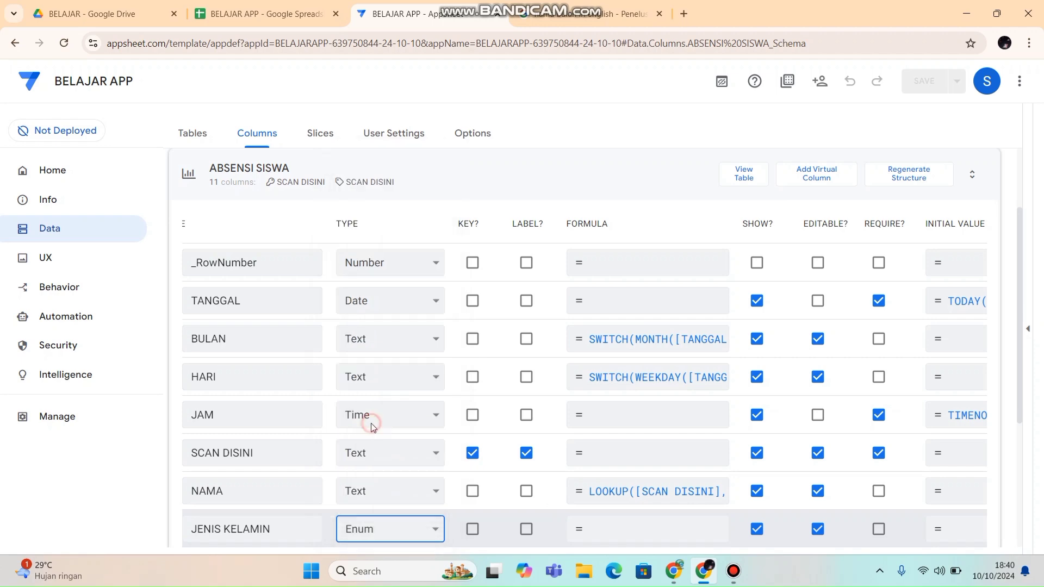
Copy the whole LOOKUP expression from the NAMA column's app formula and save the formula.
{"action": "left_click", "coordinate": [625, 491]}
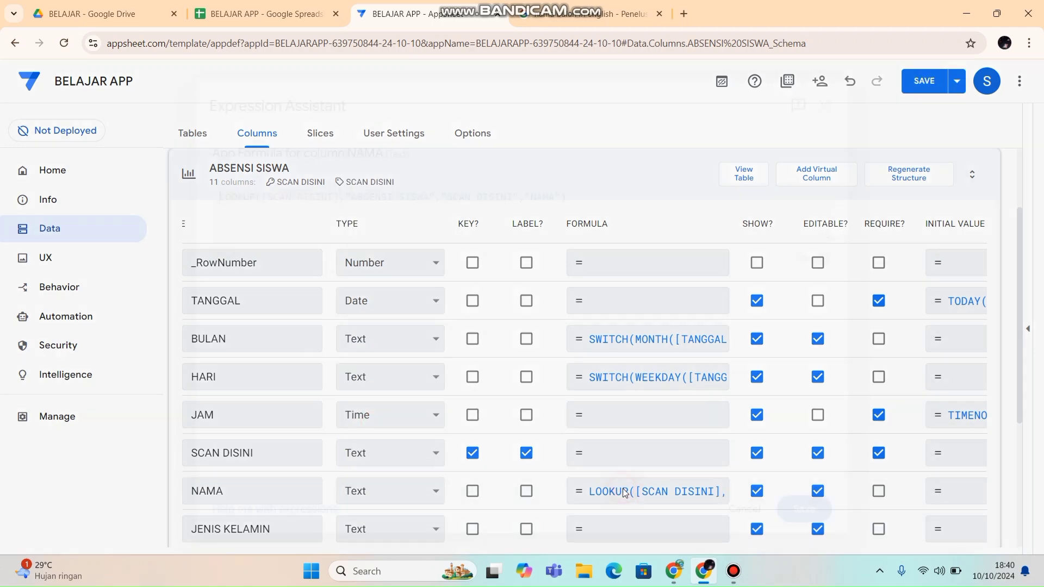
{"action": "left_click", "coordinate": [577, 192]}
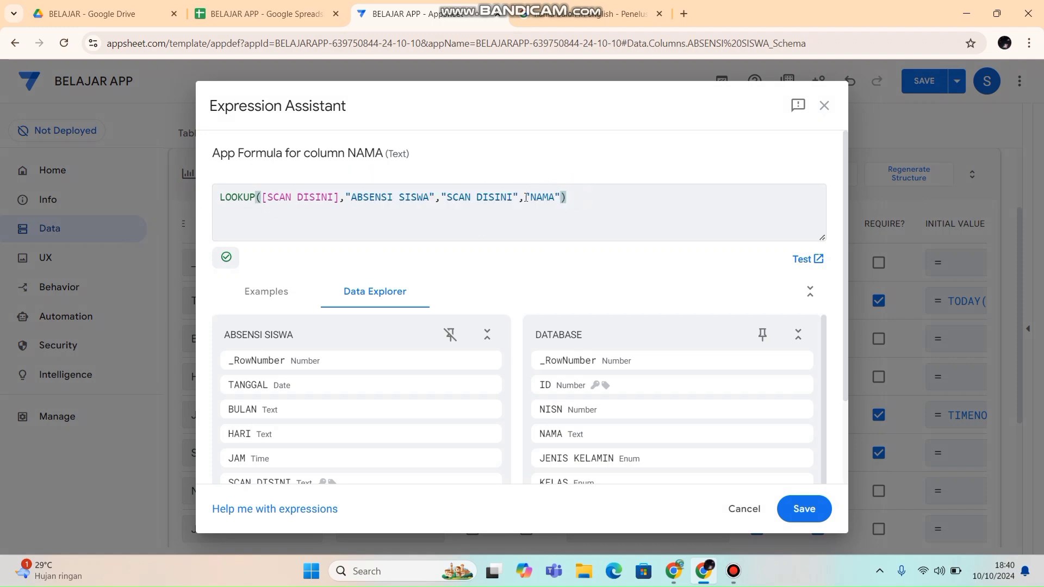
{"action": "key", "text": "ctrl+a"}
{"action": "key", "text": "ctrl+c"}
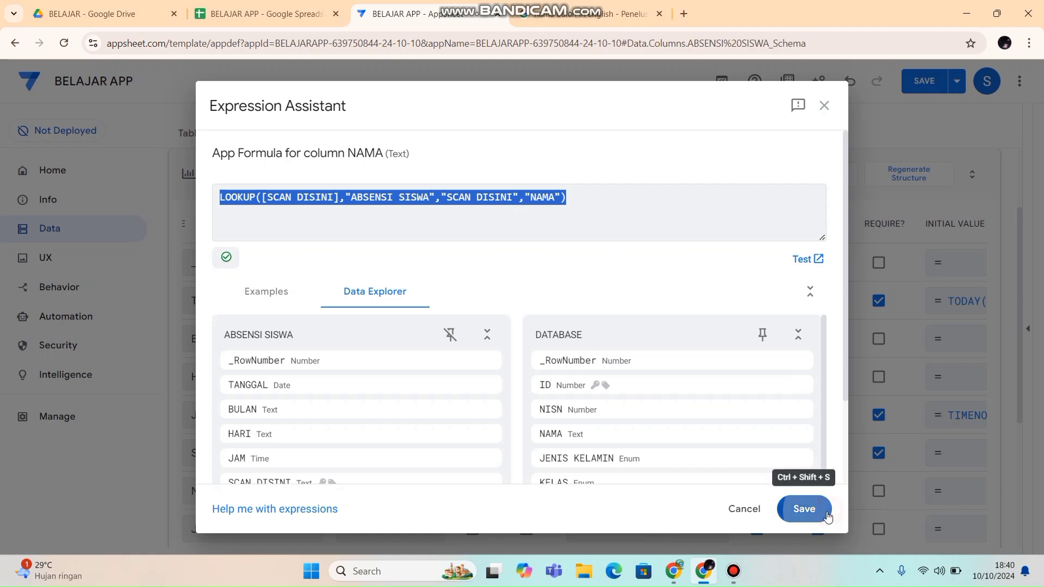
{"action": "left_click", "coordinate": [804, 509]}
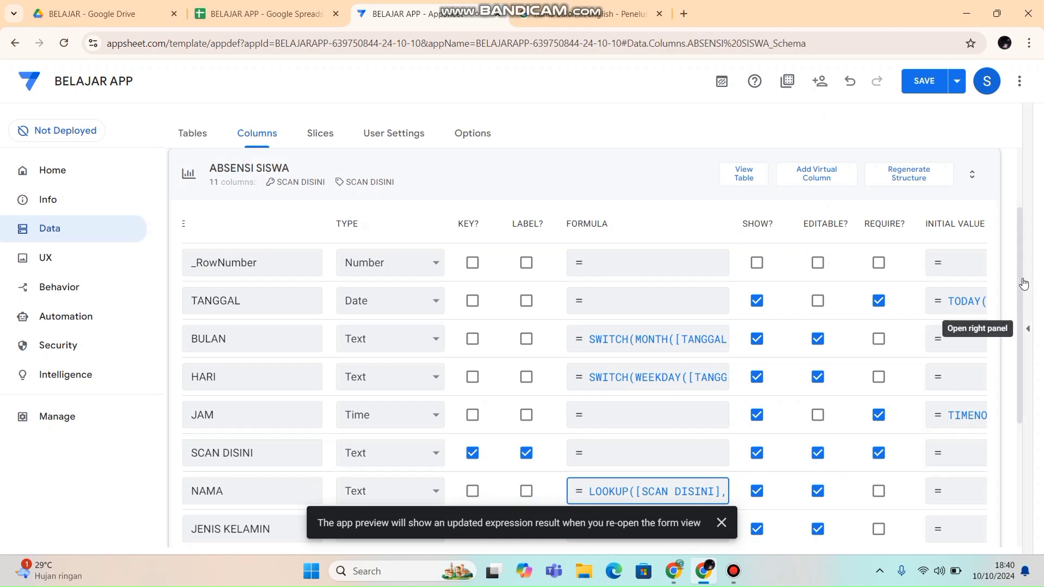
Show the app preview again and paste the copied LOOKUP expression as the JENIS KELAMIN column's app formula.
{"action": "left_click", "coordinate": [1026, 326]}
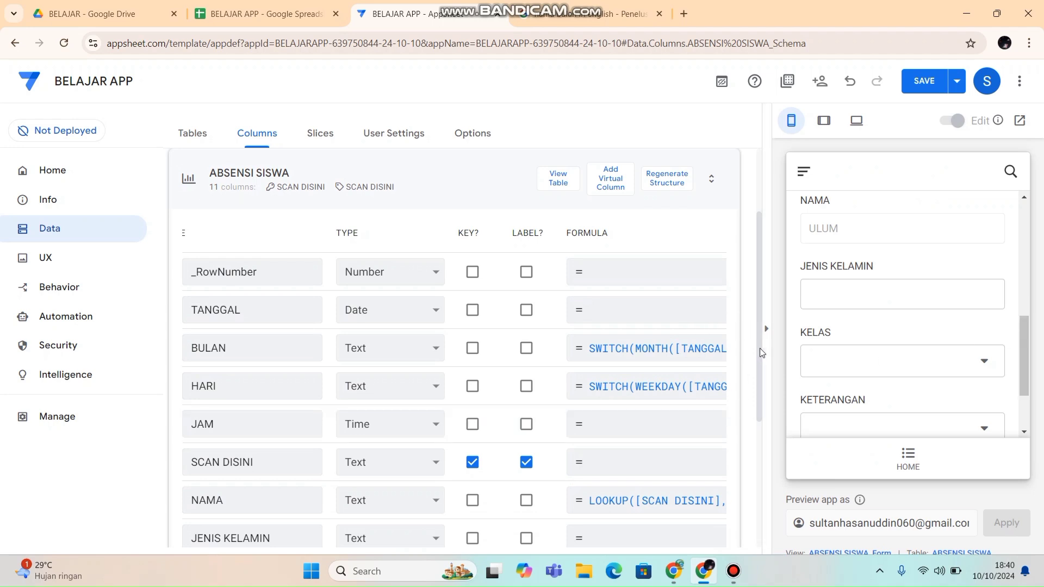
{"action": "scroll", "coordinate": [761, 352], "scroll_direction": "down", "scroll_amount": 2}
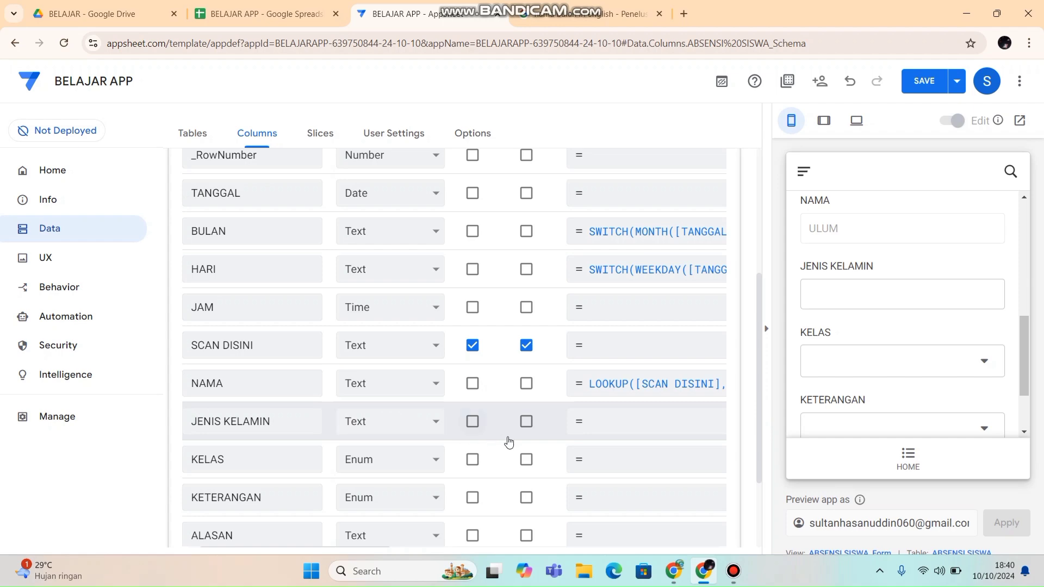
{"action": "left_click", "coordinate": [597, 427]}
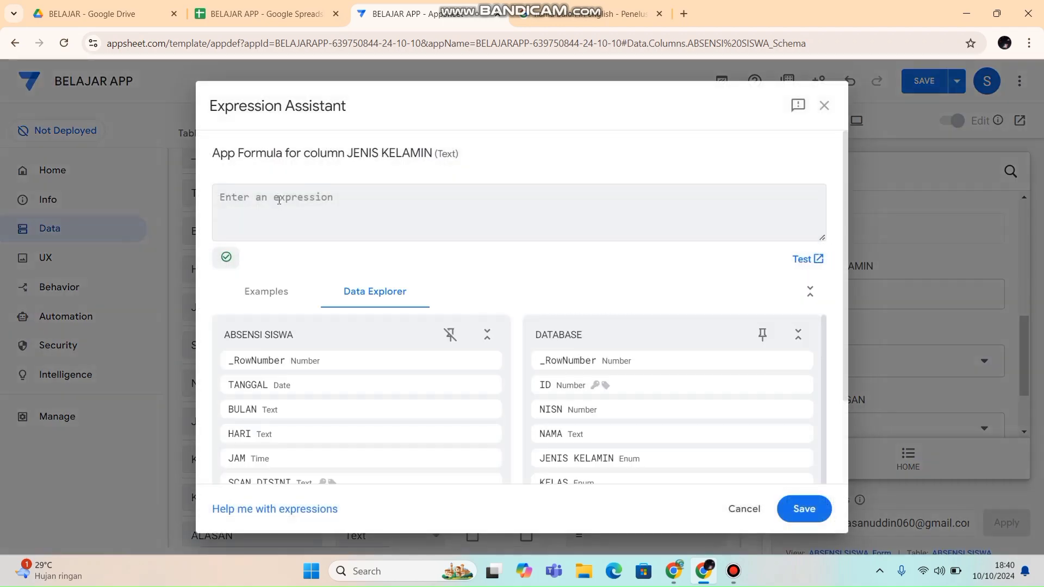
{"action": "left_click", "coordinate": [283, 212]}
{"action": "key", "text": "ctrl+v"}
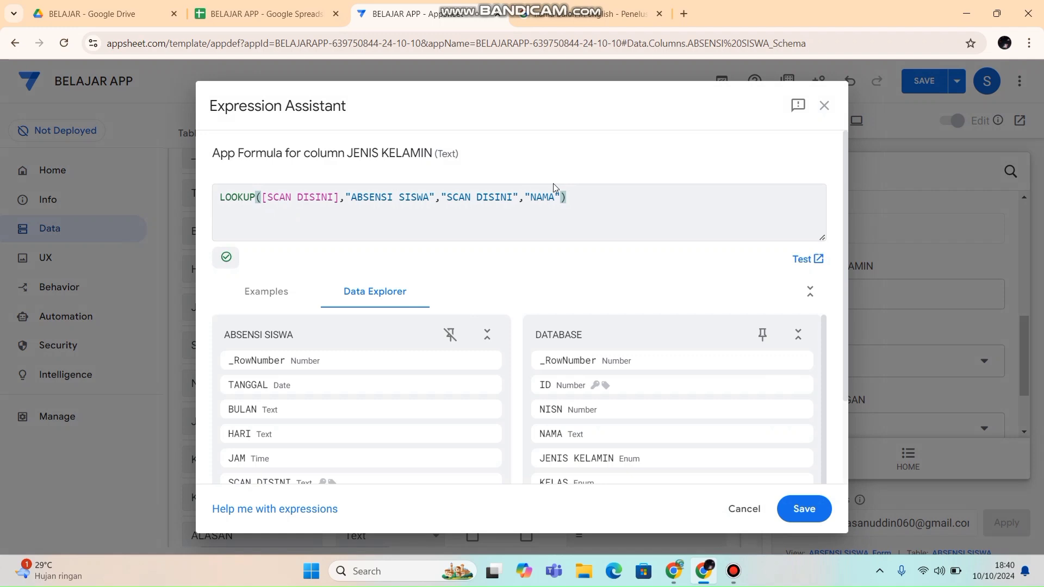
Replace the return column in the JENIS KELAMIN formula with "JENIS KELAMIN" and save the formula.
{"action": "double_click", "coordinate": [541, 198]}
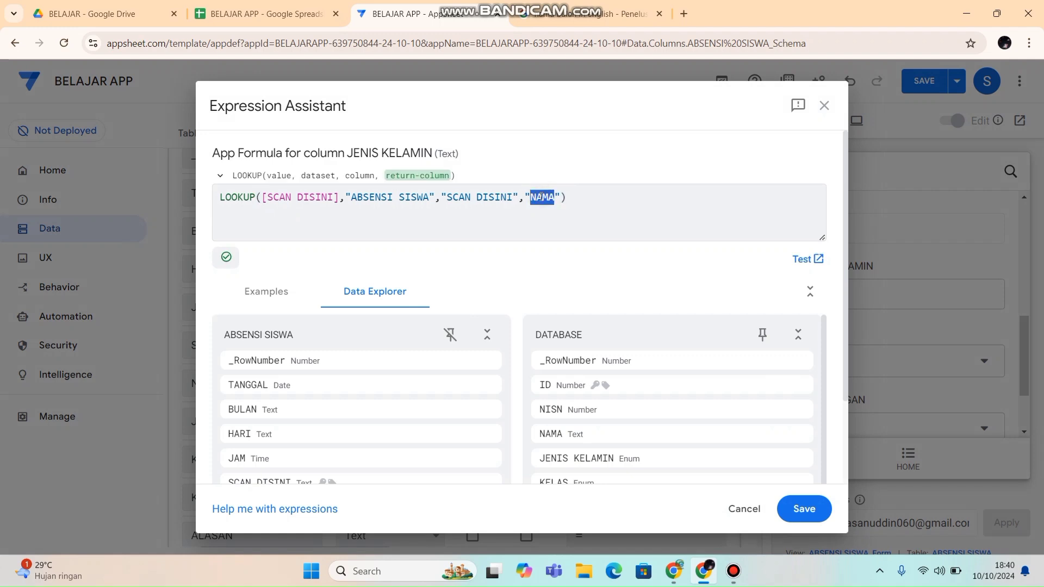
{"action": "type", "text": "JENIS KE"}
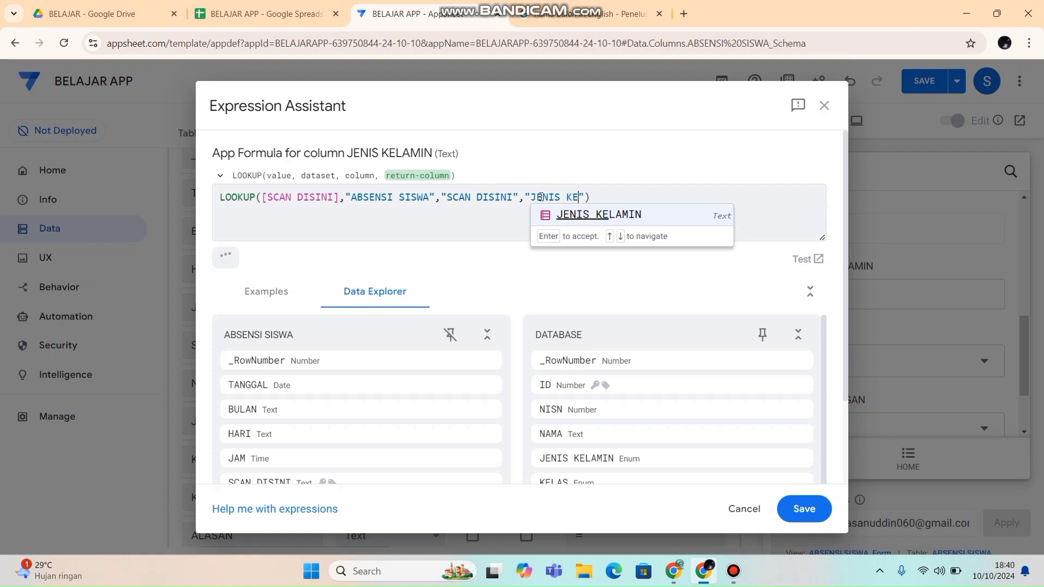
{"action": "type", "text": "LAMIN"}
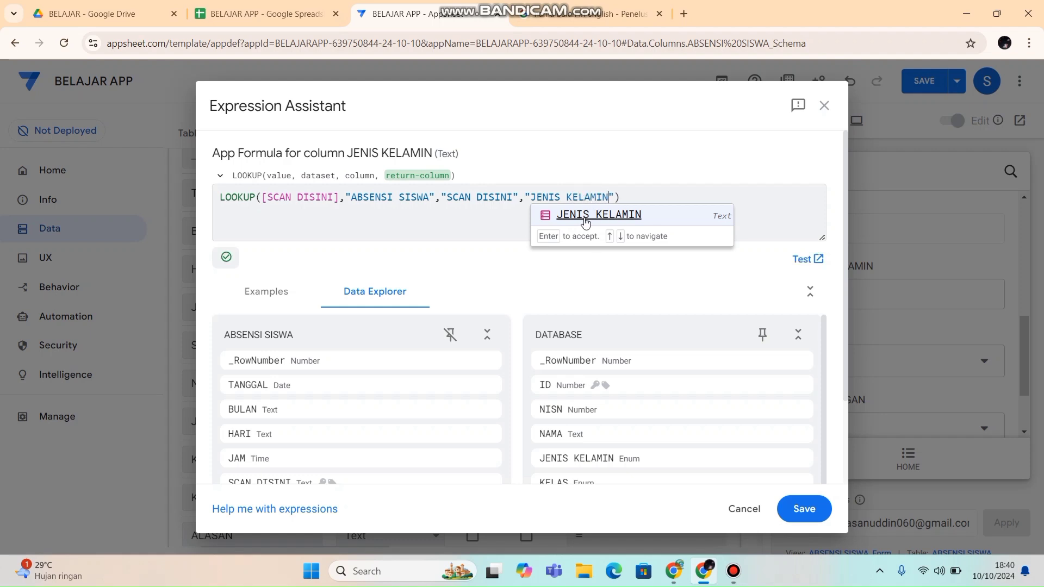
{"action": "left_click", "coordinate": [583, 215]}
{"action": "left_click", "coordinate": [788, 505]}
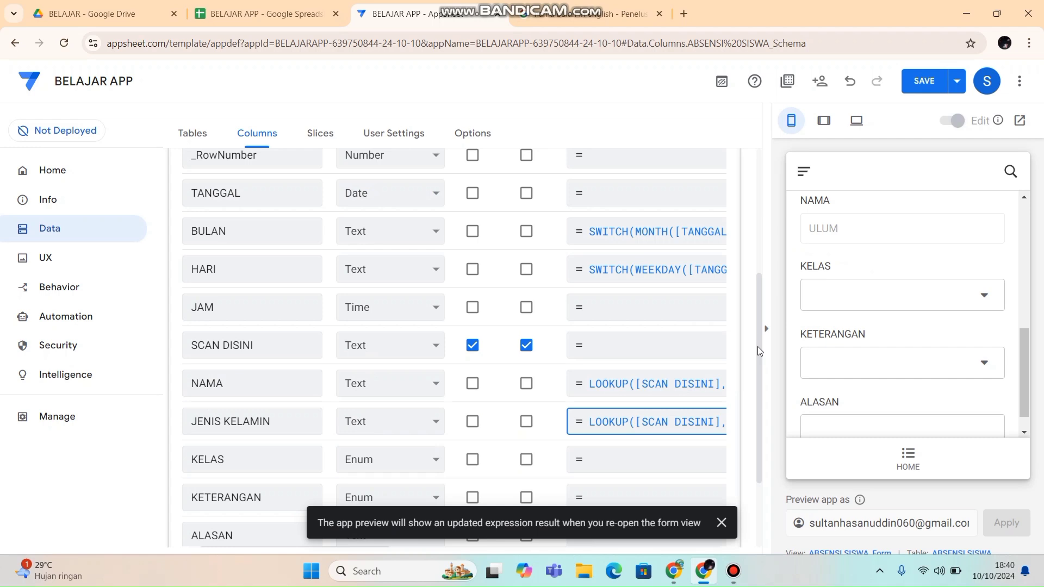
Open the KELAS column's detailed settings, check its type and listed values, and close them.
{"action": "scroll", "coordinate": [761, 355], "scroll_direction": "down", "scroll_amount": 2}
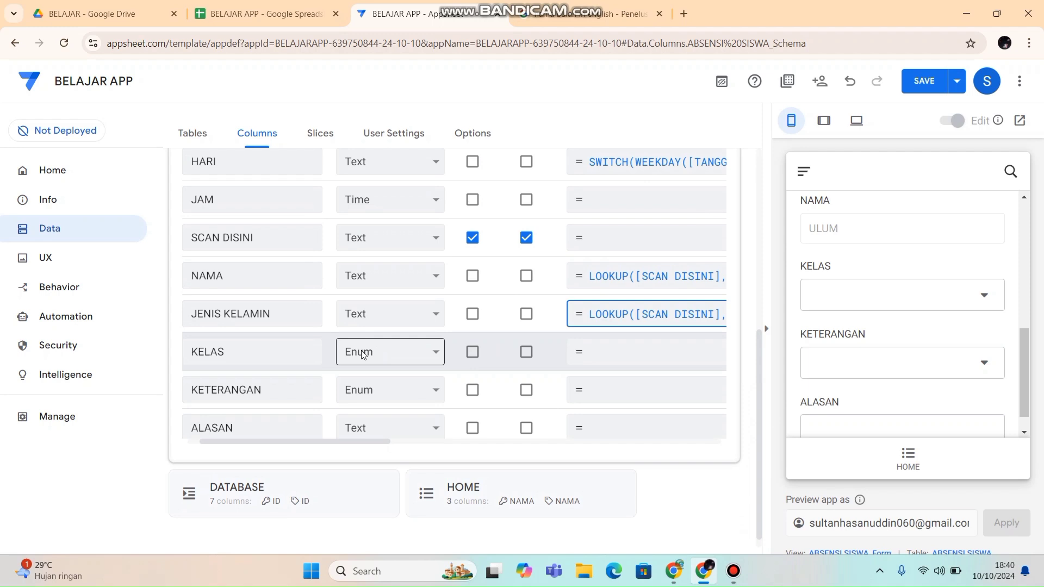
{"action": "left_click_drag", "start_coordinate": [1025, 381], "coordinate": [1030, 395]}
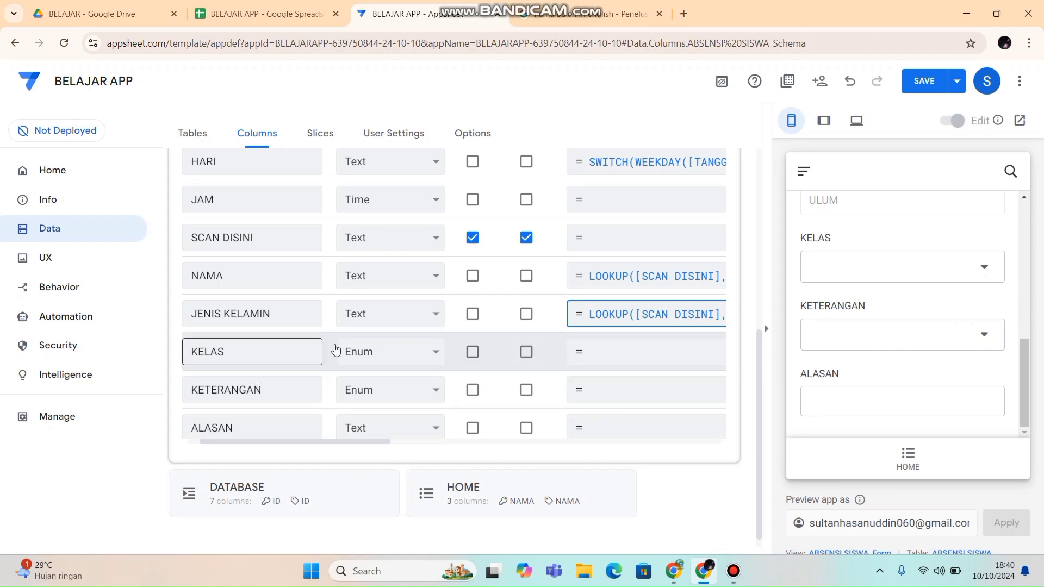
{"action": "left_click_drag", "start_coordinate": [322, 443], "coordinate": [277, 447]}
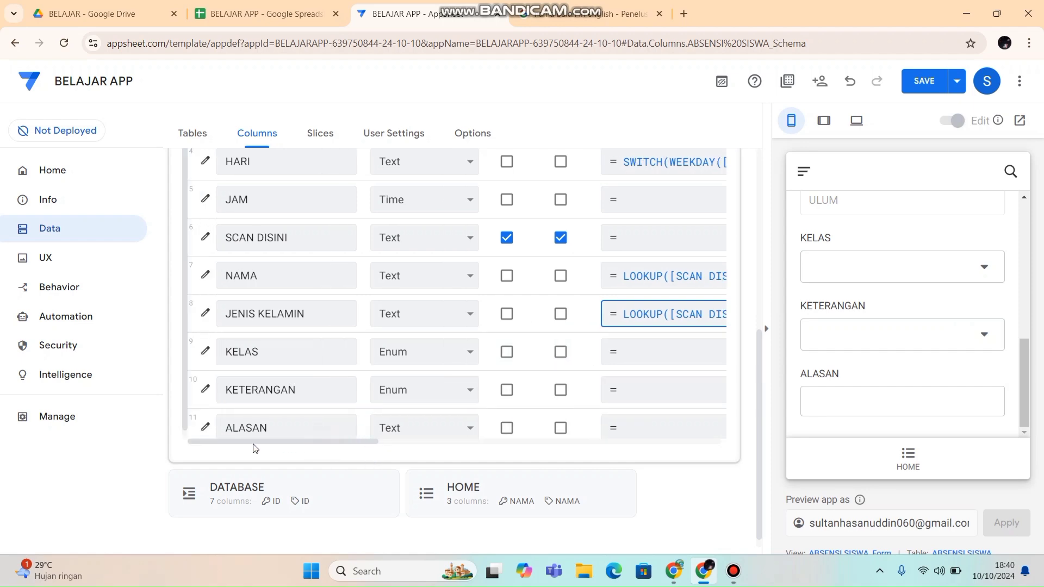
{"action": "left_click", "coordinate": [205, 355]}
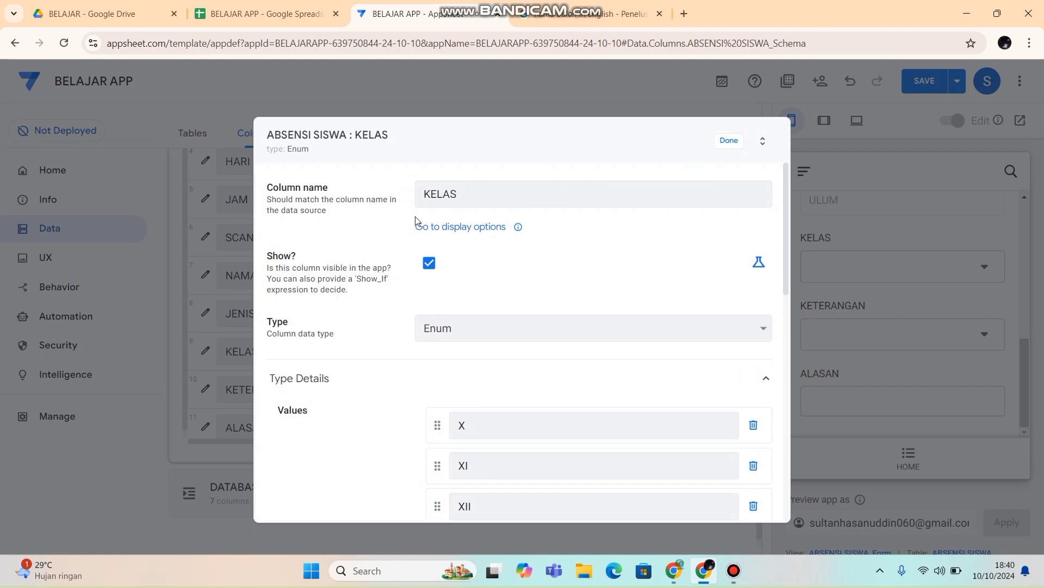
{"action": "left_click", "coordinate": [725, 141]}
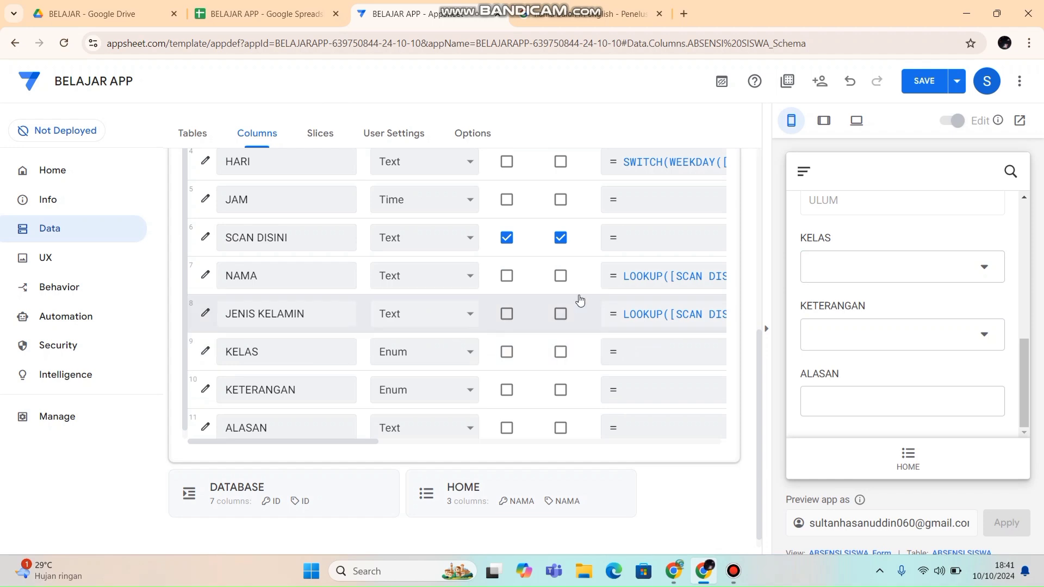
Change the KELAS column's type to Text.
{"action": "left_click", "coordinate": [466, 351]}
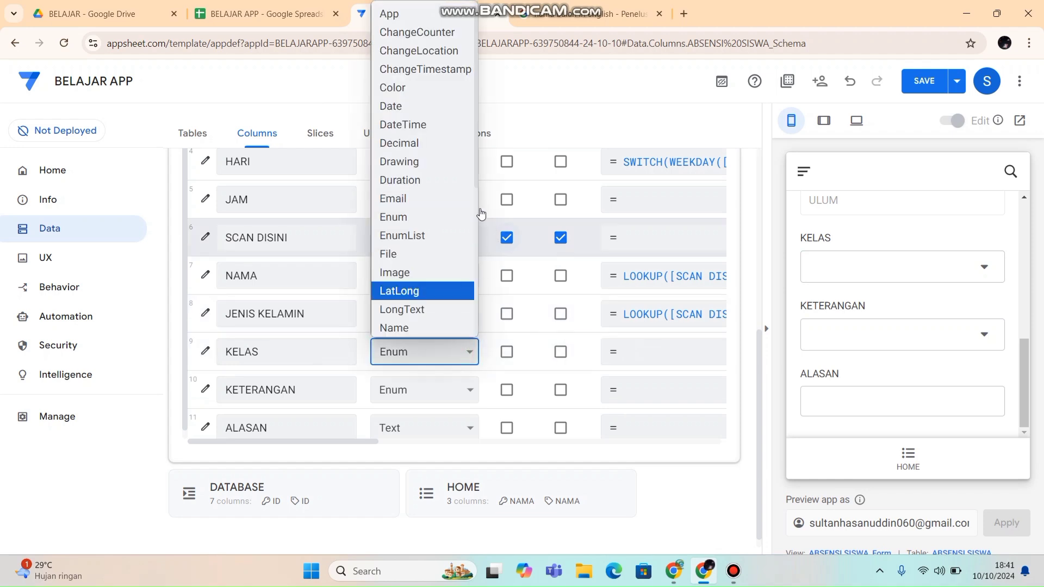
{"action": "left_click_drag", "start_coordinate": [475, 181], "coordinate": [475, 316]}
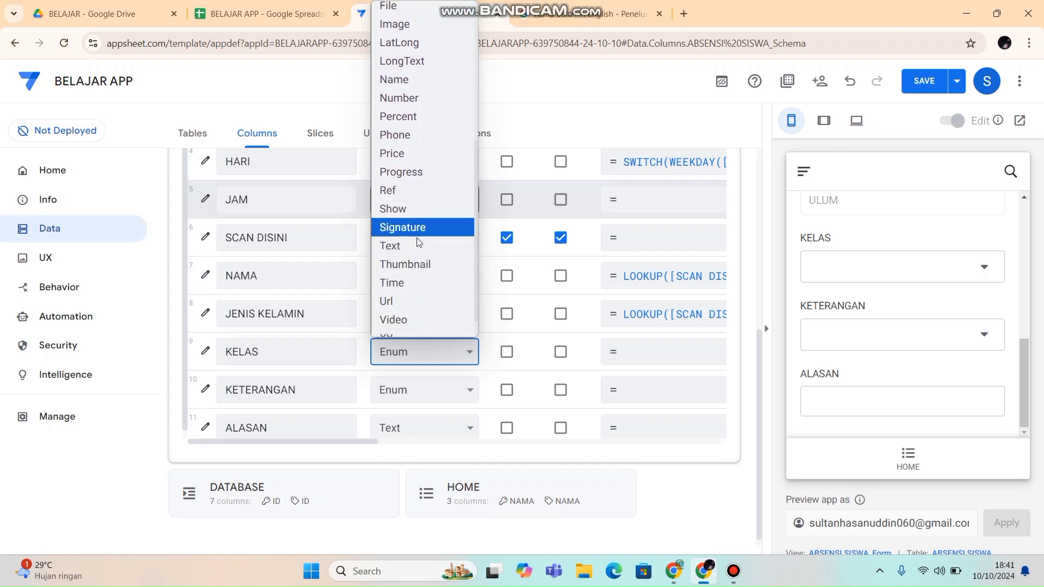
{"action": "left_click", "coordinate": [423, 251]}
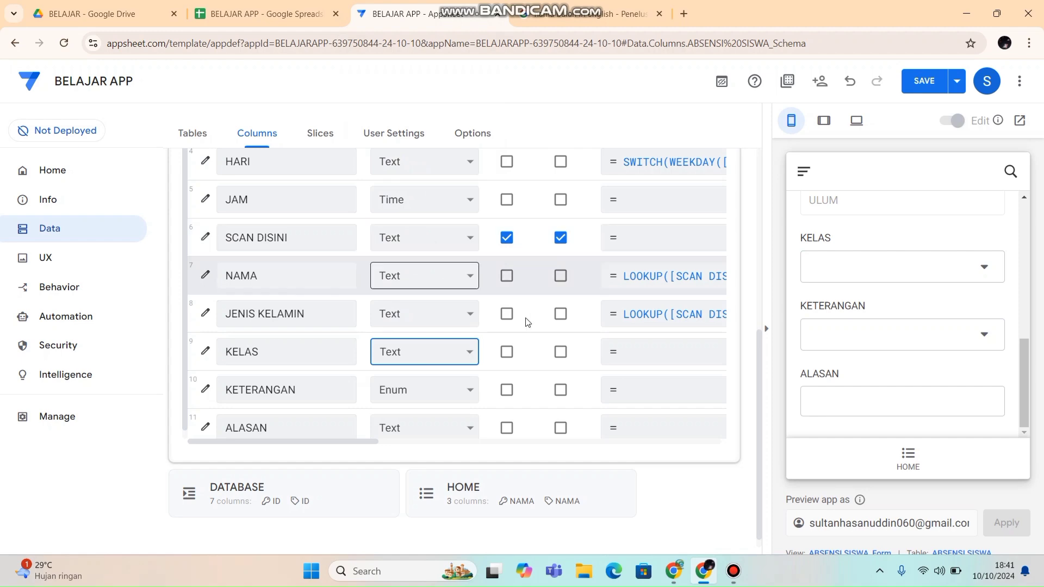
Set the KELAS column's app formula to LOOKUP([SCAN DISINI],"ABSENSI SISWA","SCAN DISINI","KELAS") and save it.
{"action": "left_click", "coordinate": [650, 348]}
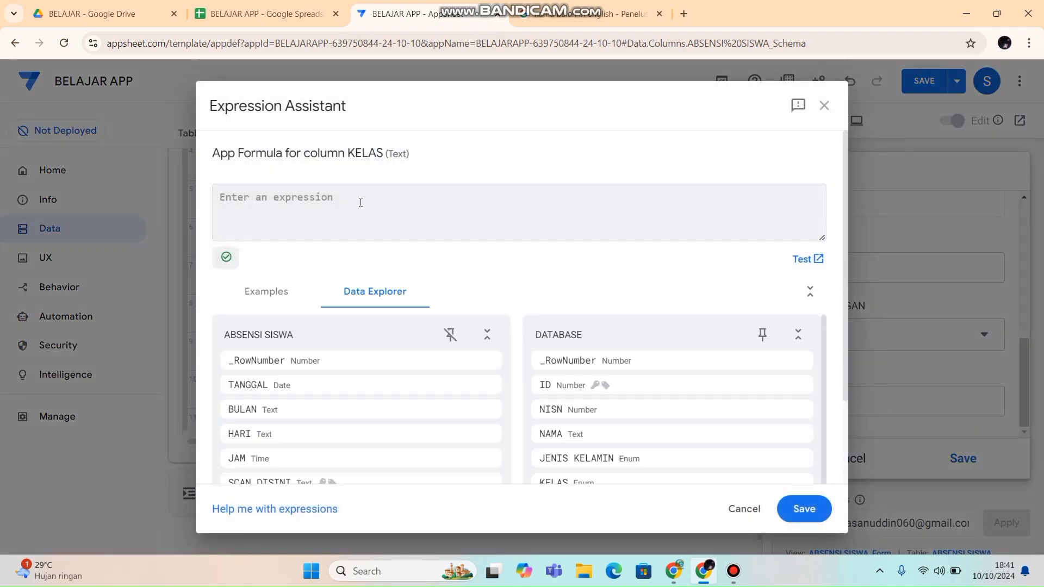
{"action": "left_click", "coordinate": [354, 200]}
{"action": "type", "text": "LOOKUP([SCAN DISINI],\"ABSENSI SISWA\",\"SCAN DISINI\",\"NAMA\")"}
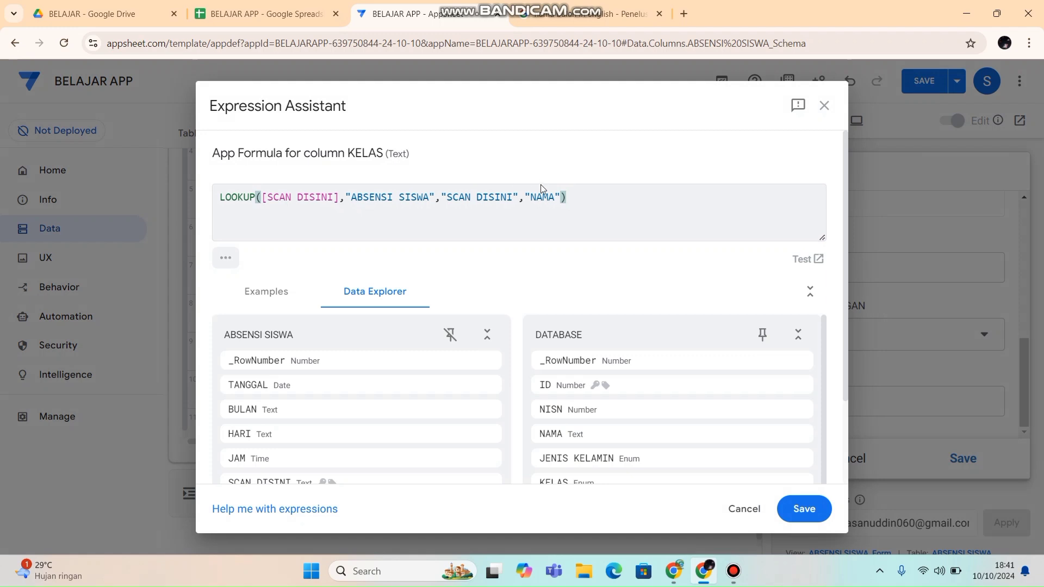
{"action": "double_click", "coordinate": [542, 195]}
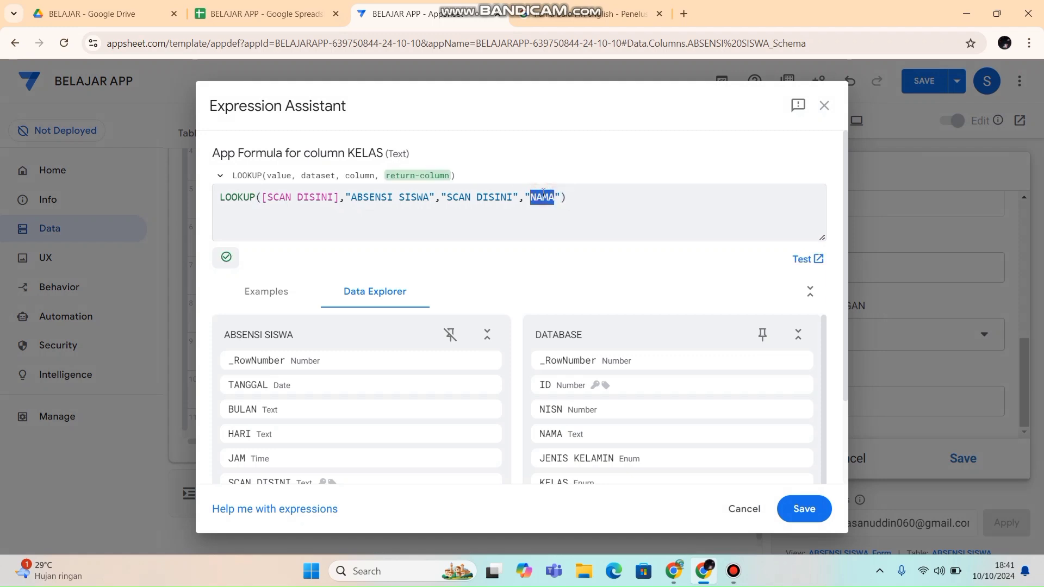
{"action": "type", "text": "KELAS"}
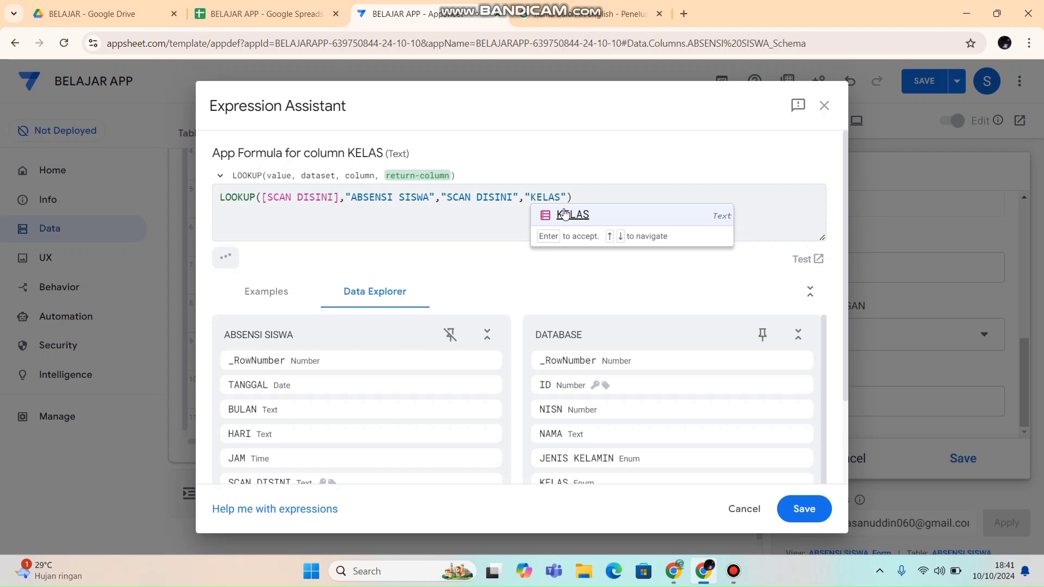
{"action": "left_click", "coordinate": [566, 214]}
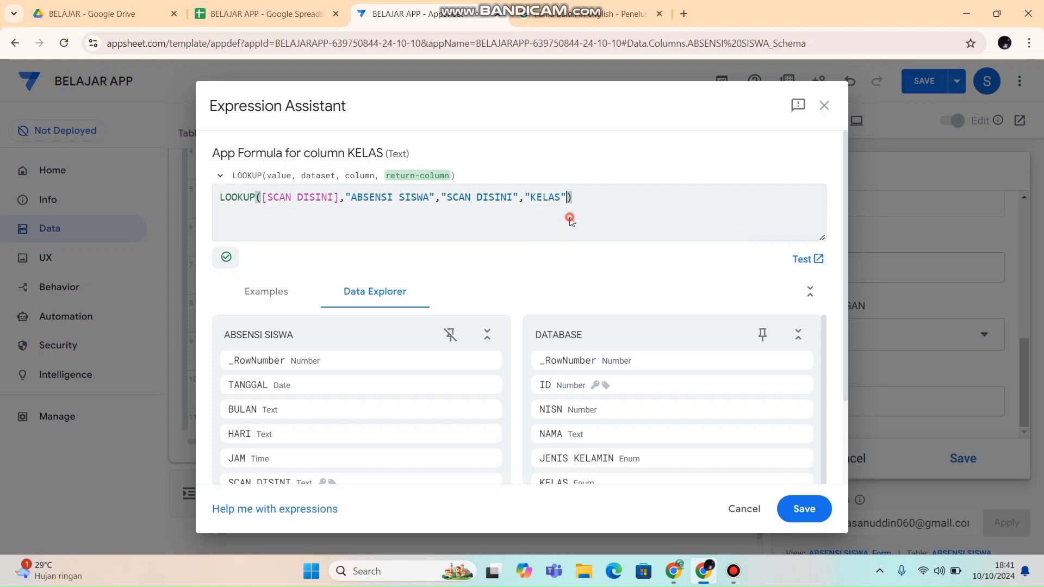
{"action": "left_click", "coordinate": [797, 509]}
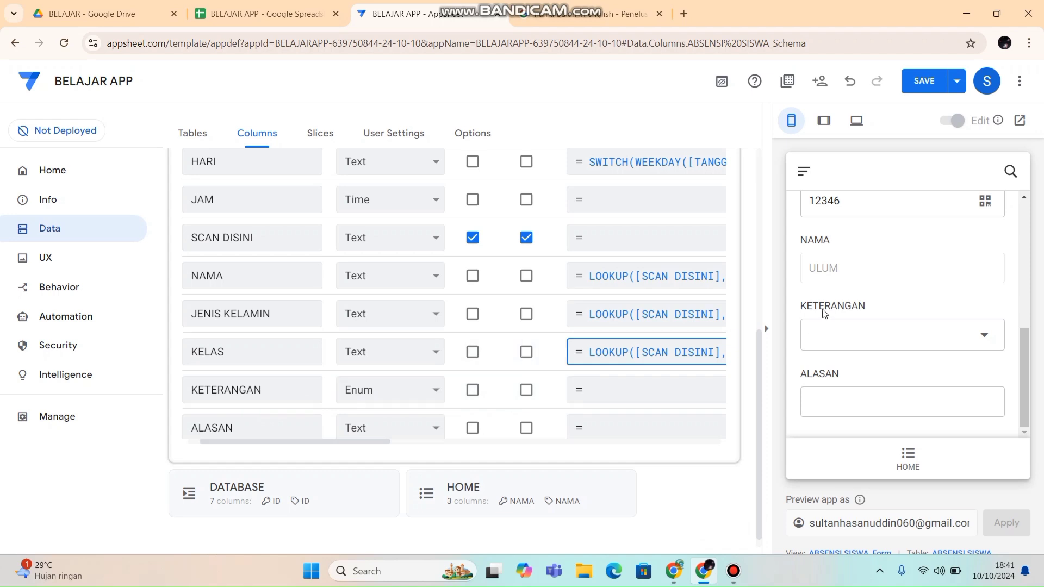
Set the KETERANGAN column's input mode to Buttons in its detailed settings and close them.
{"action": "left_click", "coordinate": [1033, 355]}
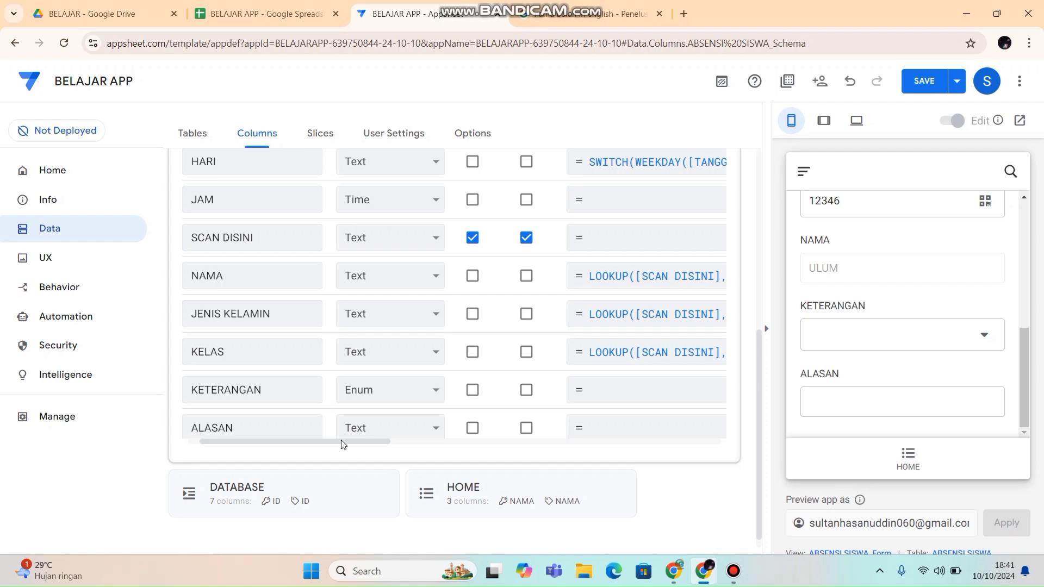
{"action": "left_click_drag", "start_coordinate": [341, 441], "coordinate": [254, 453]}
{"action": "left_click", "coordinate": [207, 391]}
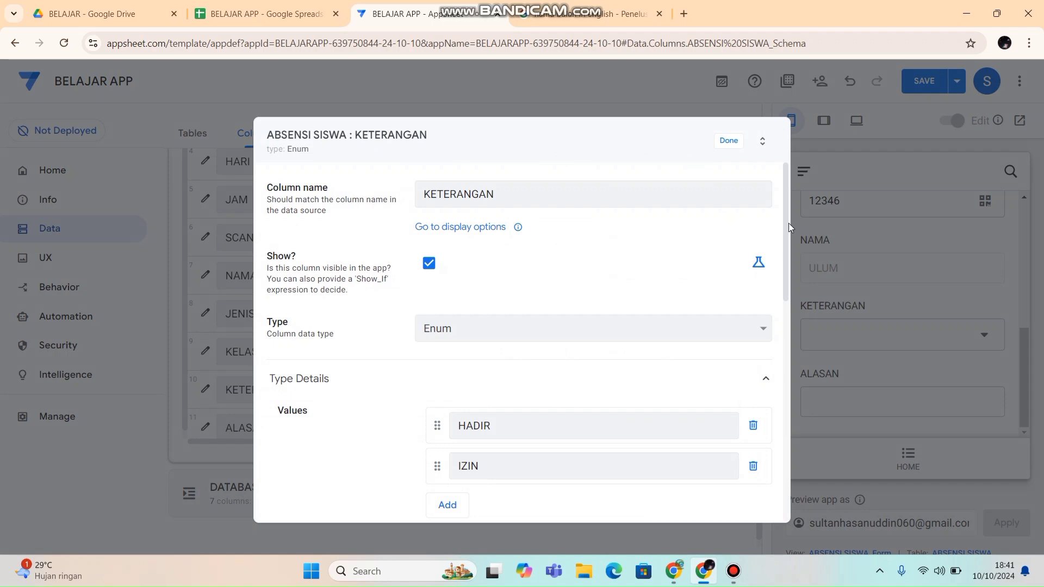
{"action": "left_click_drag", "start_coordinate": [787, 220], "coordinate": [813, 327]}
{"action": "left_click", "coordinate": [547, 393]}
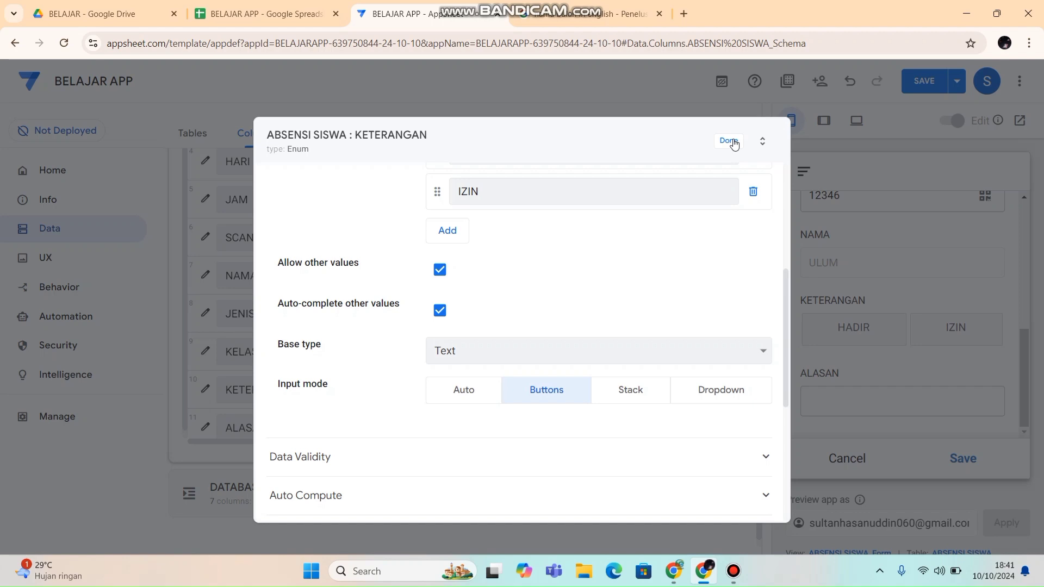
{"action": "left_click", "coordinate": [729, 141]}
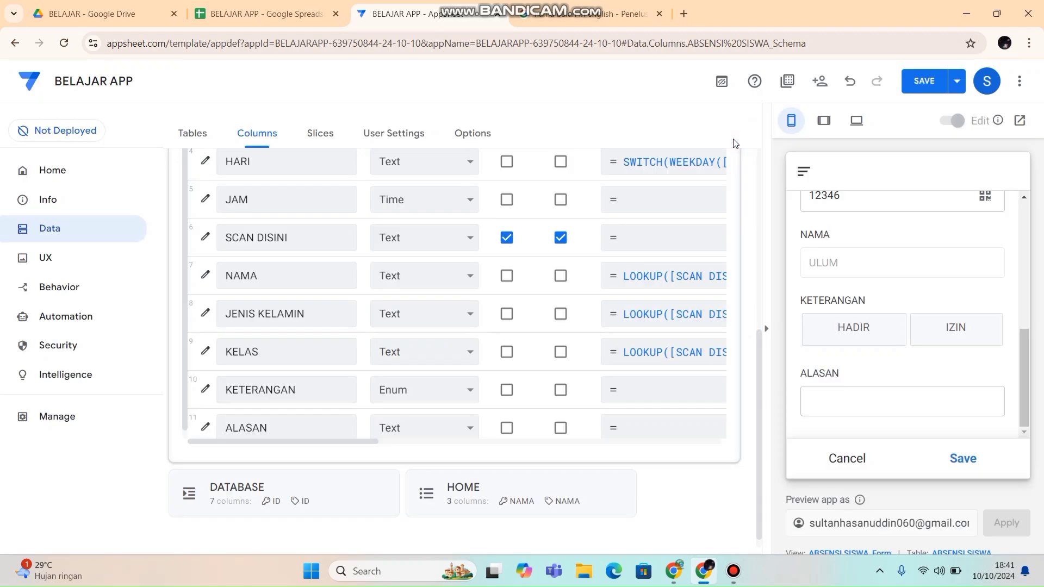
Add SAKIT and ALPA to the KETERANGAN column's values, save the app, and check the buttons in the preview form.
{"action": "left_click", "coordinate": [206, 390]}
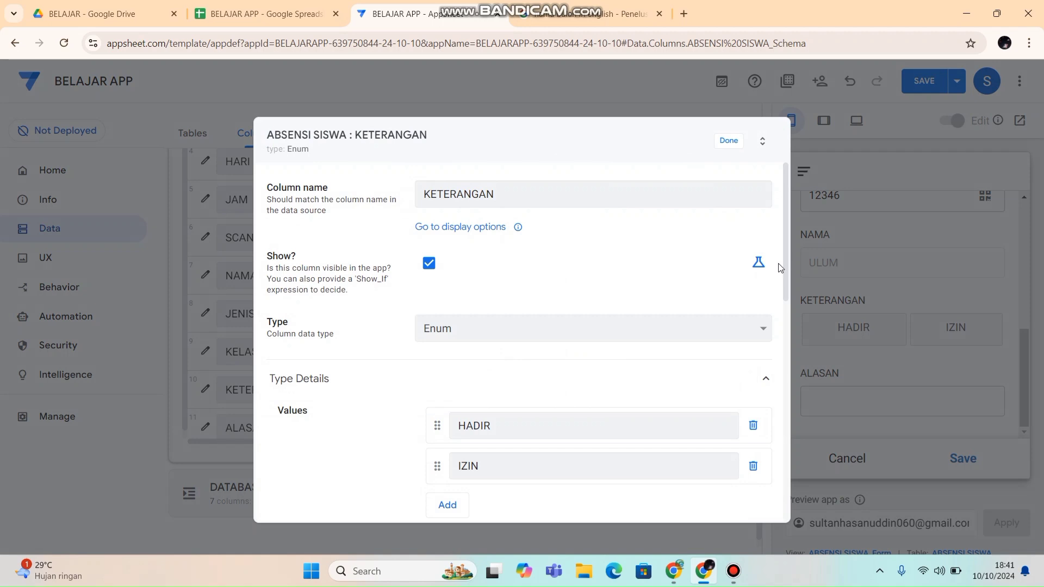
{"action": "scroll", "coordinate": [789, 272], "scroll_direction": "down", "scroll_amount": 3}
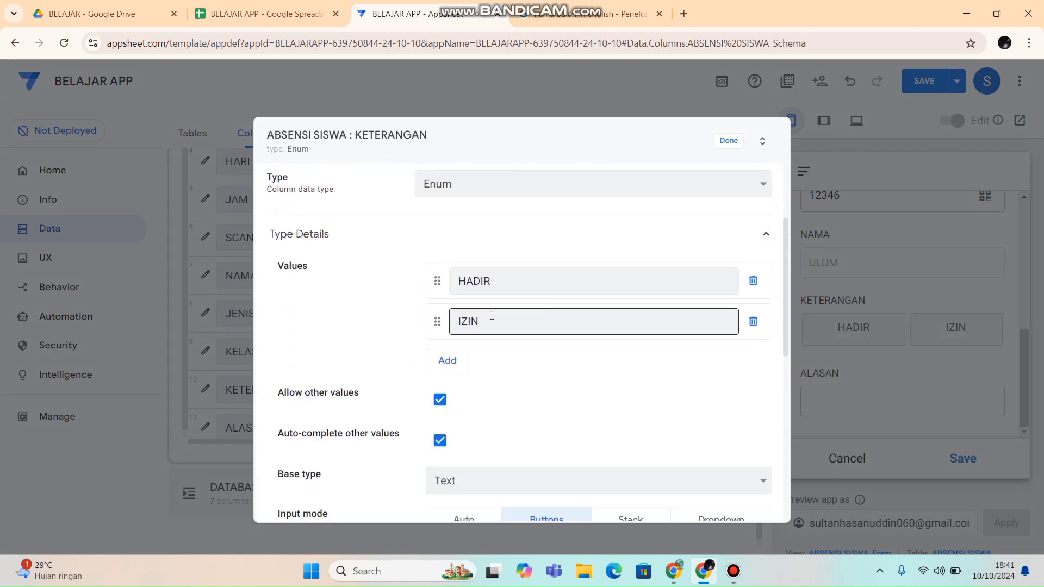
{"action": "left_click", "coordinate": [452, 361]}
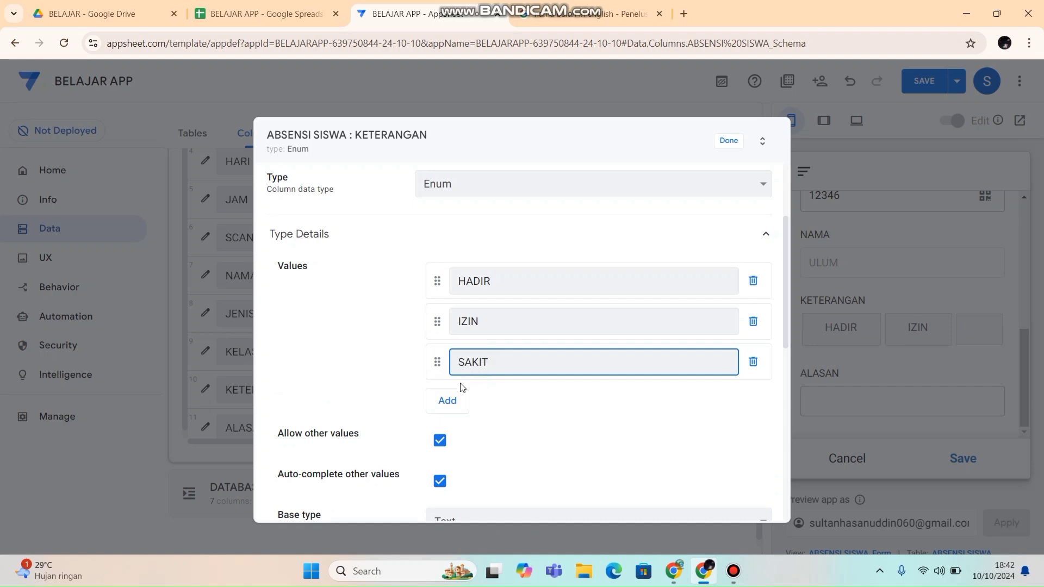
{"action": "left_click", "coordinate": [448, 399]}
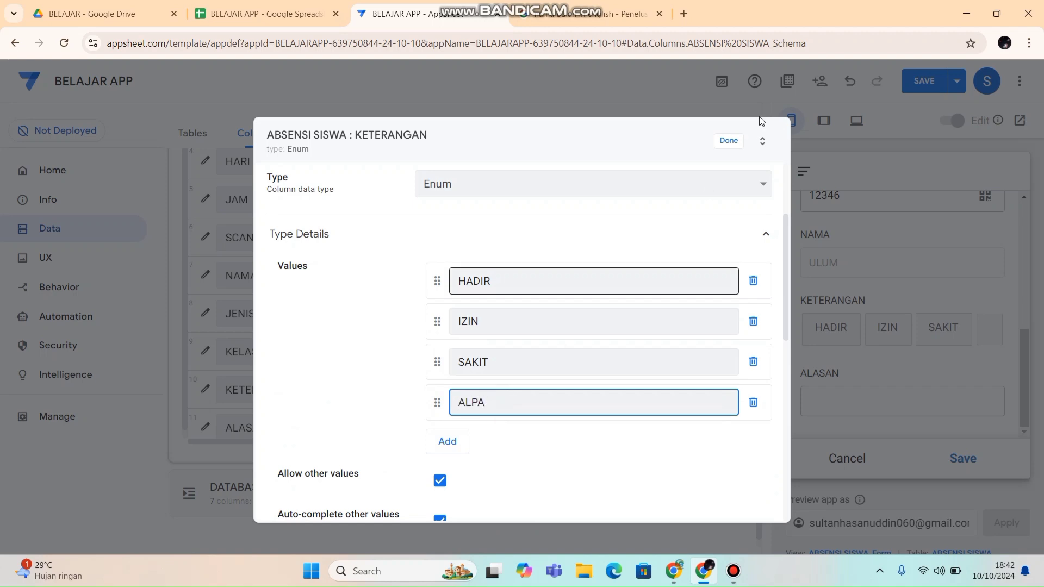
{"action": "left_click", "coordinate": [728, 141]}
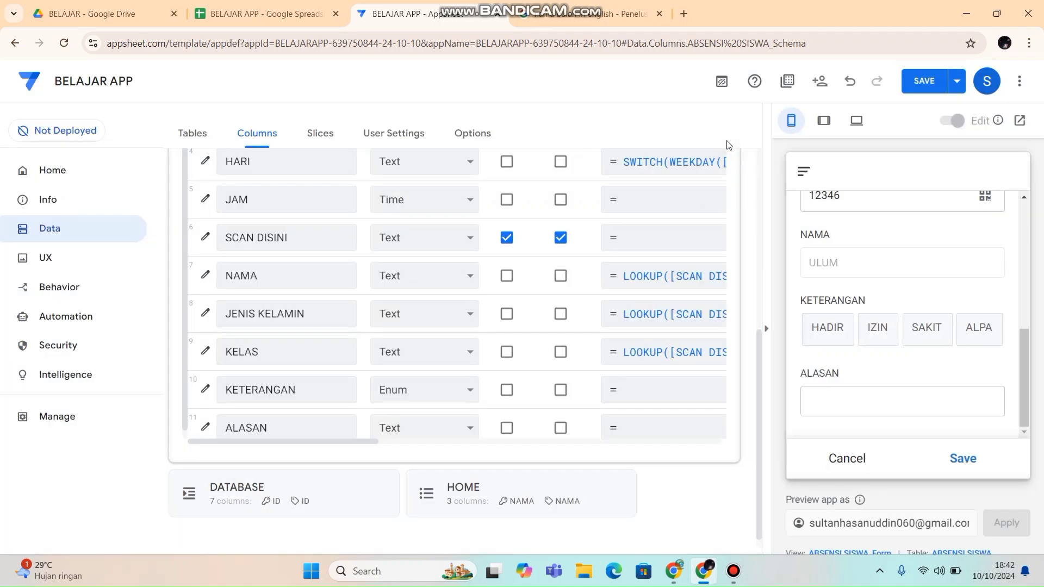
{"action": "left_click", "coordinate": [933, 83]}
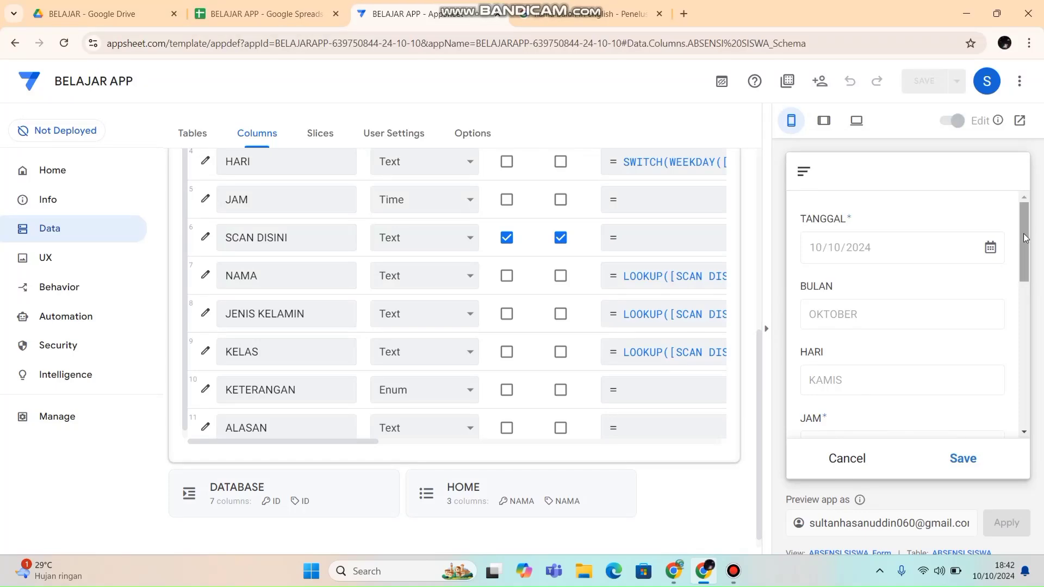
{"action": "left_click_drag", "start_coordinate": [1023, 238], "coordinate": [1029, 383]}
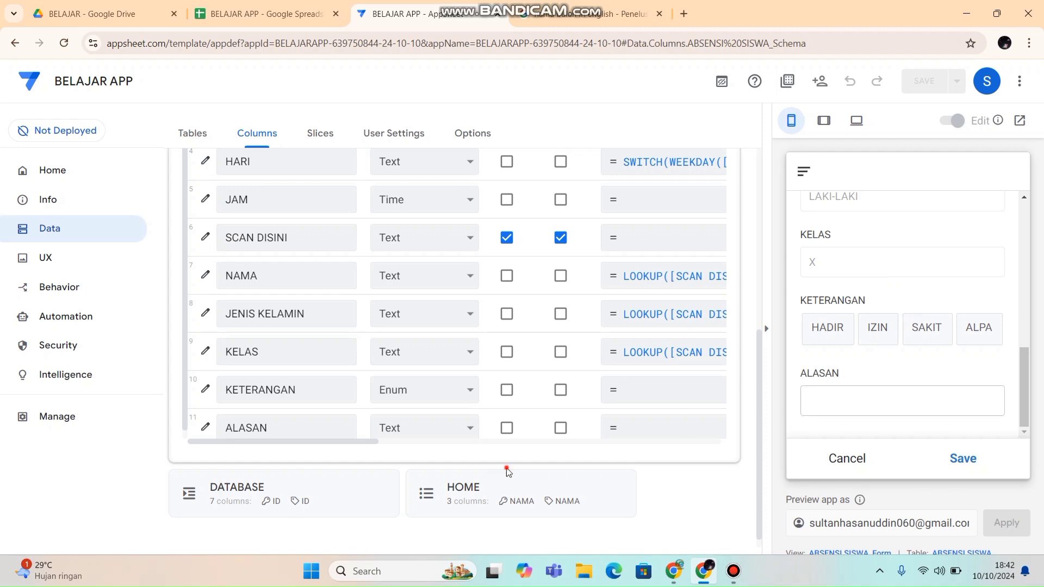
Switch the ALASAN column's Show setting to an expression and open it for editing.
{"action": "left_click", "coordinate": [206, 429]}
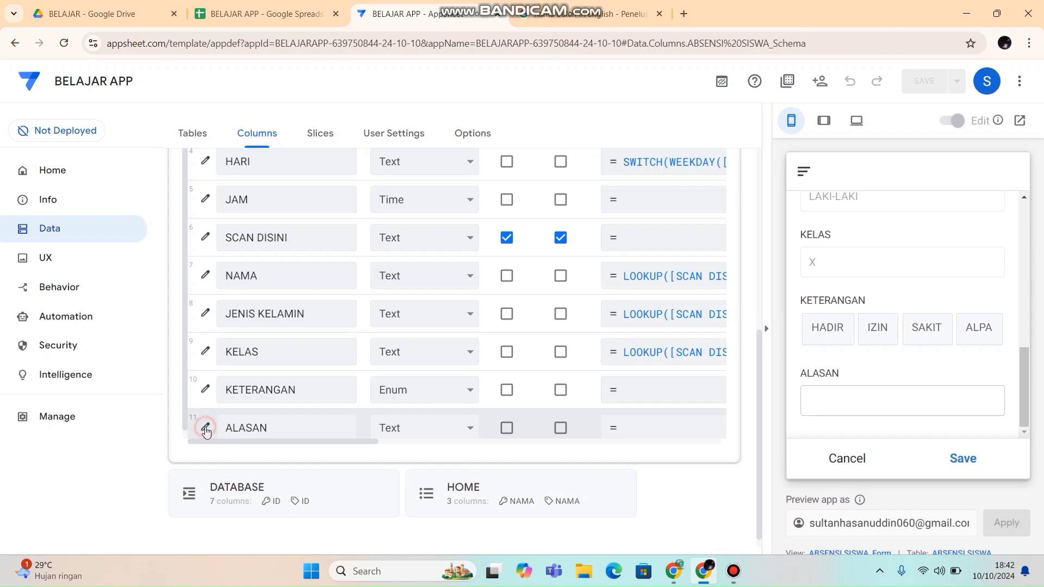
{"action": "left_click", "coordinate": [429, 264]}
{"action": "left_click", "coordinate": [430, 265]}
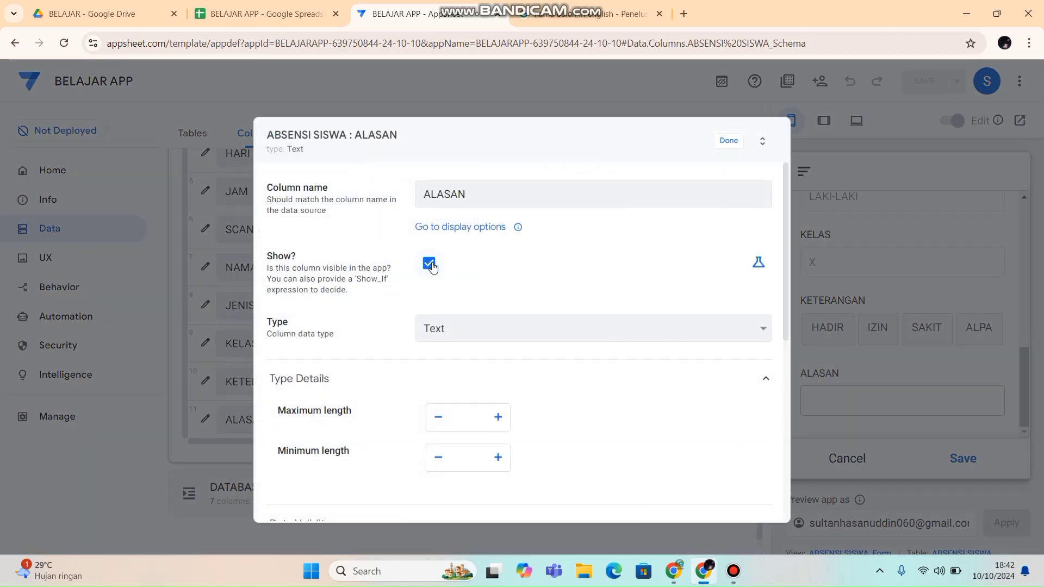
{"action": "left_click", "coordinate": [430, 265]}
{"action": "left_click", "coordinate": [757, 262]}
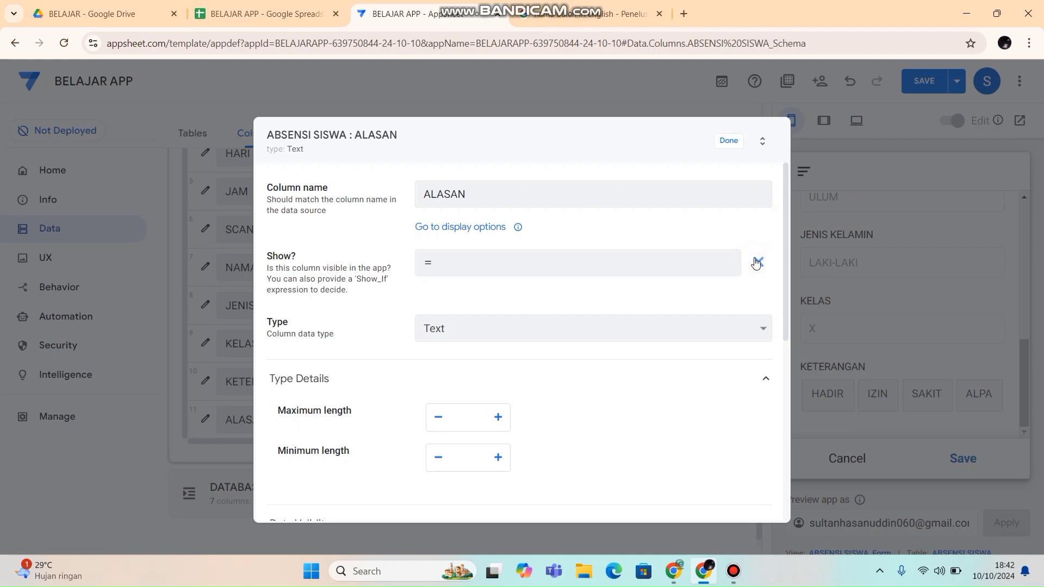
{"action": "left_click", "coordinate": [609, 265]}
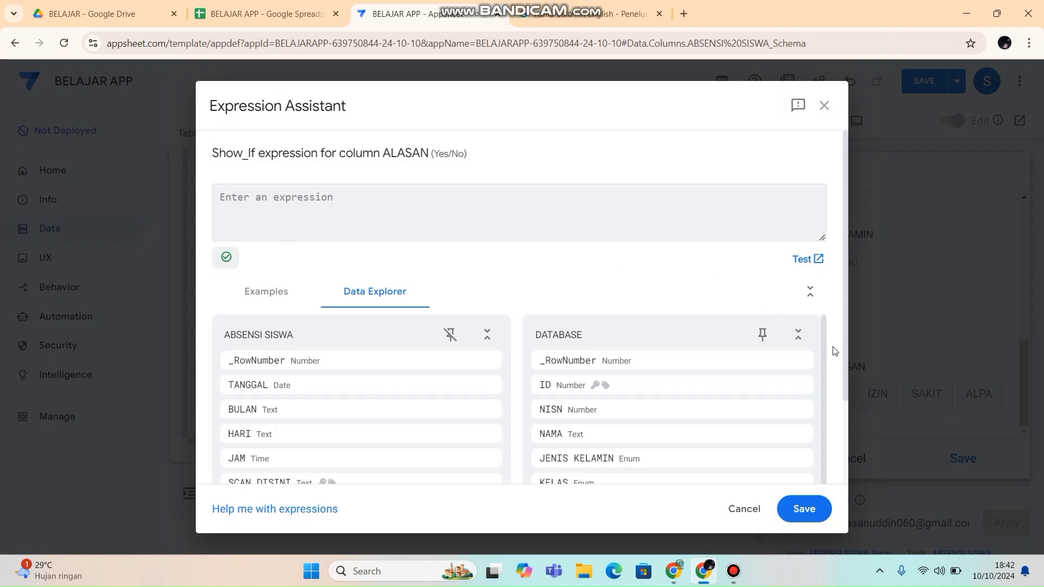
Set the ALASAN column's Show_If expression to [KETERANGAN]="IZIN" and save the app.
{"action": "left_click_drag", "start_coordinate": [845, 324], "coordinate": [853, 393]}
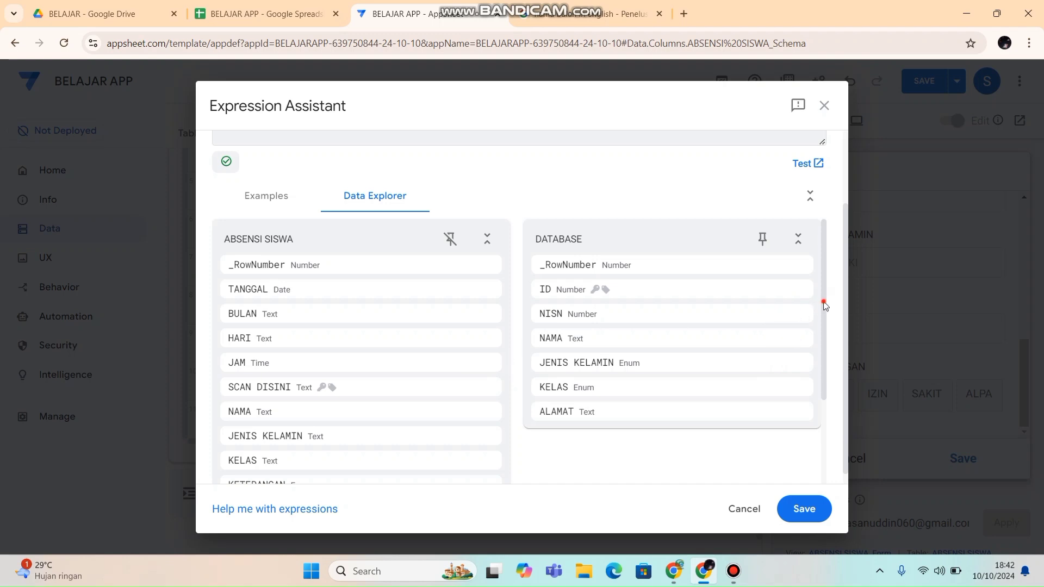
{"action": "left_click_drag", "start_coordinate": [827, 321], "coordinate": [827, 342]}
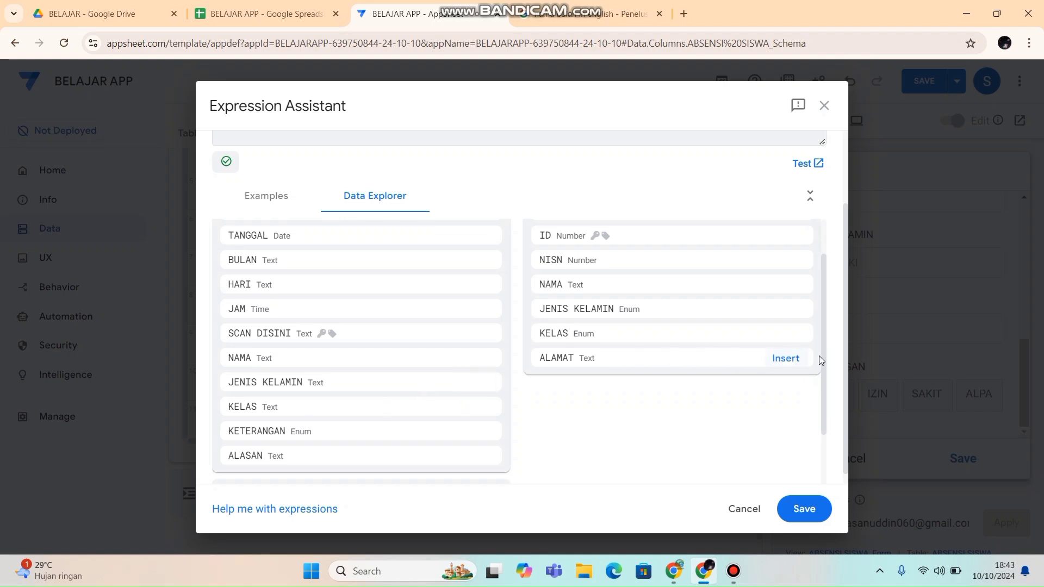
{"action": "left_click_drag", "start_coordinate": [821, 357], "coordinate": [839, 384]}
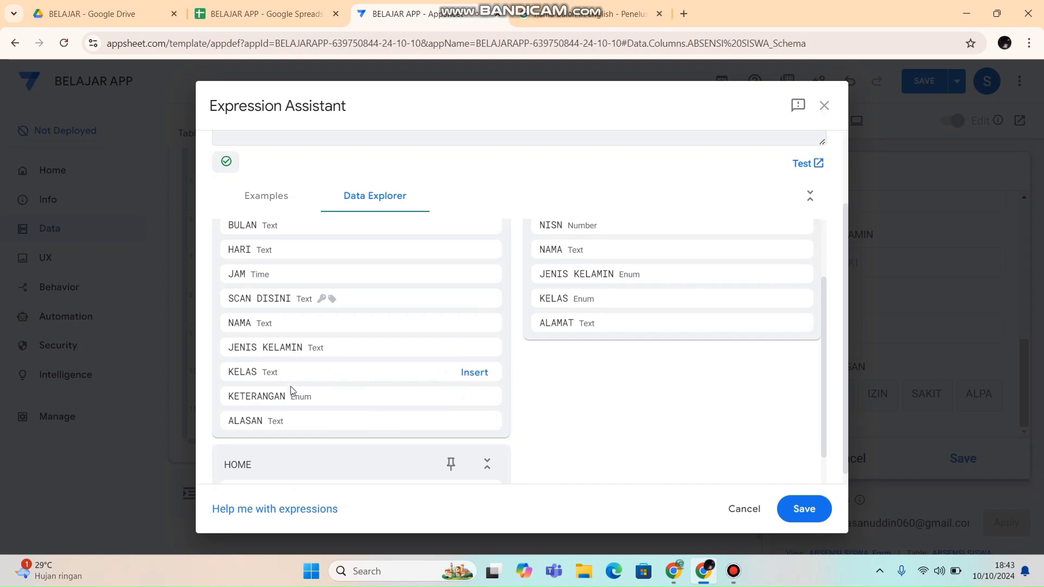
{"action": "left_click", "coordinate": [472, 399]}
{"action": "left_click_drag", "start_coordinate": [823, 337], "coordinate": [846, 143]}
{"action": "left_click", "coordinate": [314, 194]}
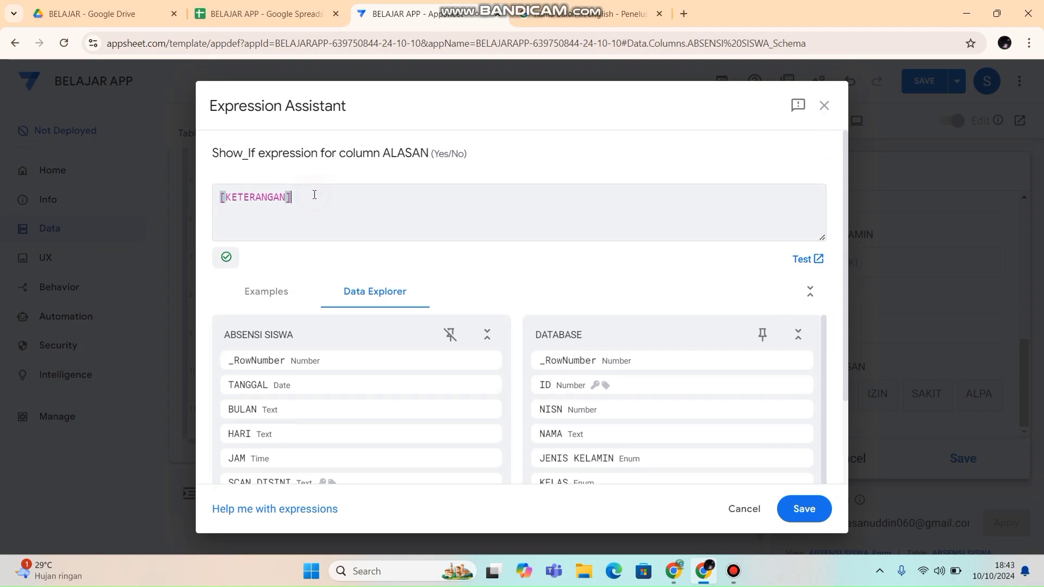
{"action": "type", "text": "=\"IZIN"}
{"action": "left_click", "coordinate": [801, 509]}
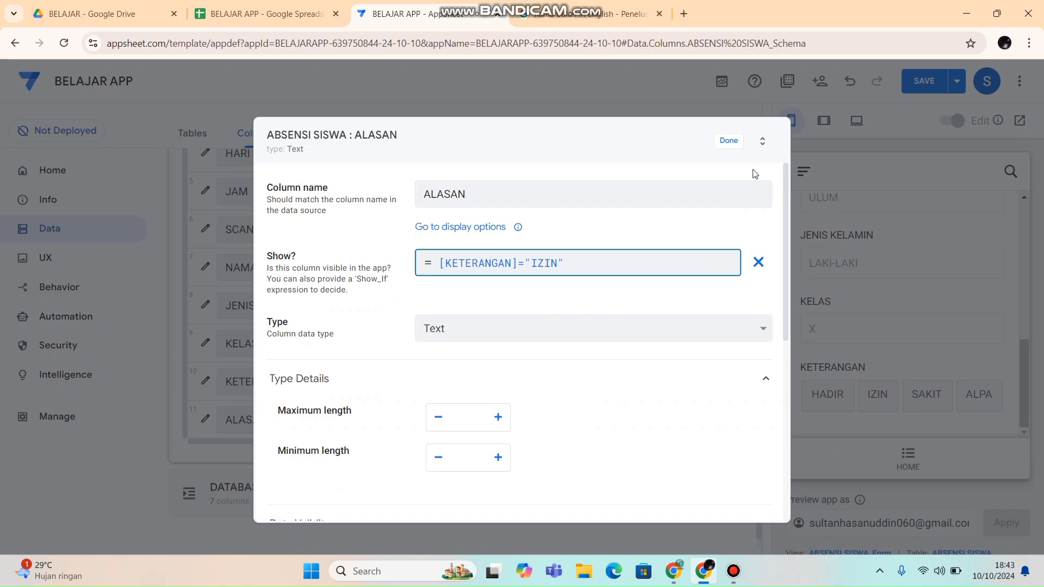
{"action": "left_click", "coordinate": [729, 145]}
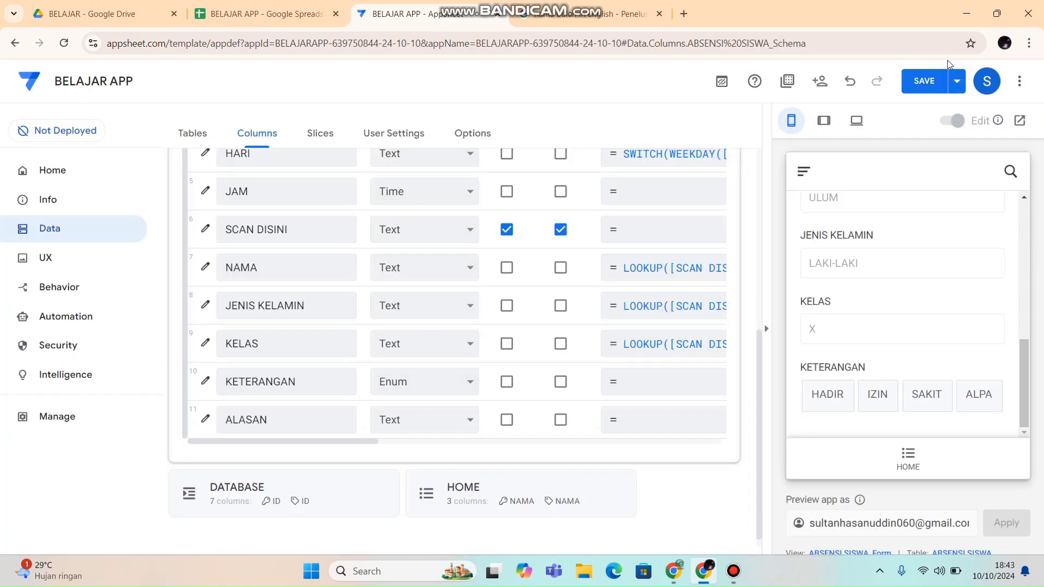
{"action": "left_click", "coordinate": [927, 80]}
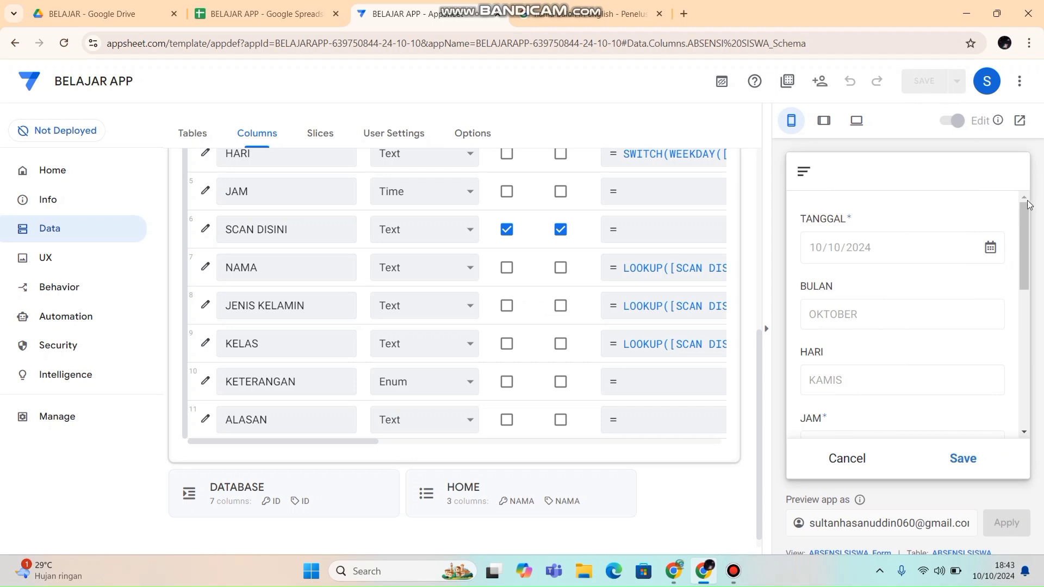
Test the preview form by choosing the third listed student number in SCAN DISINI and check the looked-up fields.
{"action": "left_click_drag", "start_coordinate": [1025, 225], "coordinate": [1028, 332]}
{"action": "left_click", "coordinate": [911, 240]}
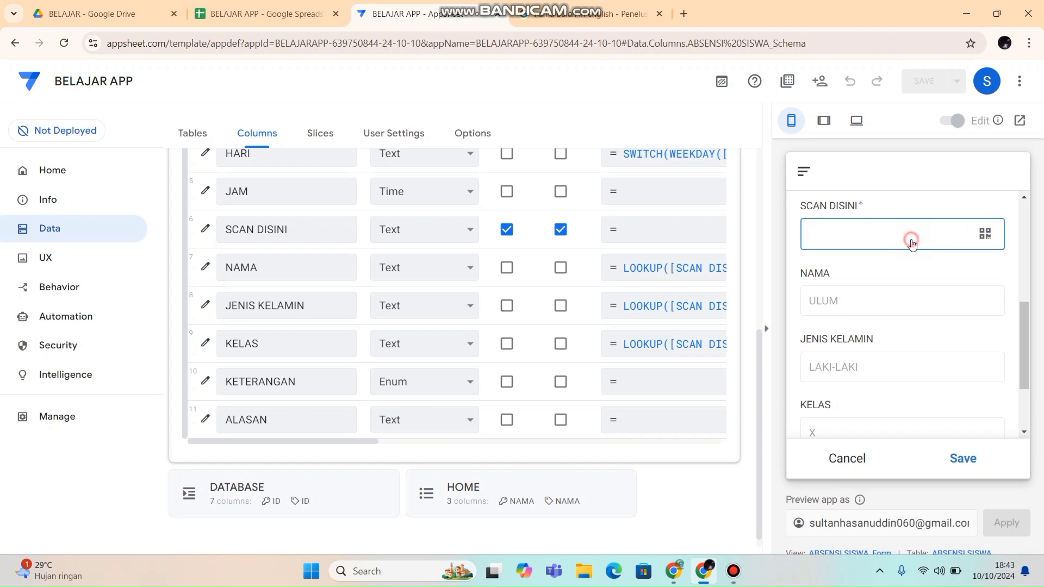
{"action": "left_click", "coordinate": [819, 279]}
{"action": "left_click", "coordinate": [898, 240]}
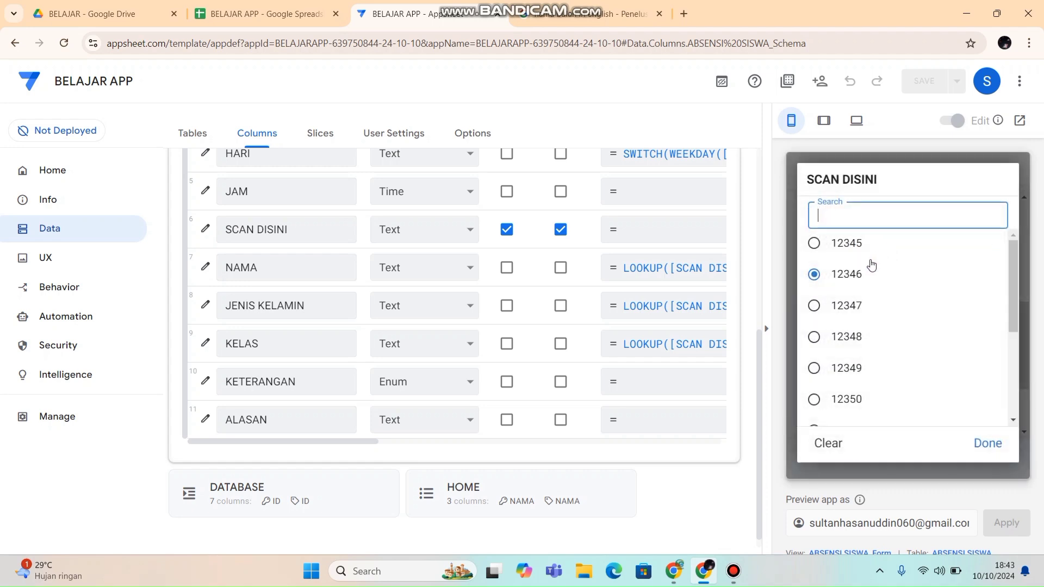
{"action": "left_click", "coordinate": [837, 308]}
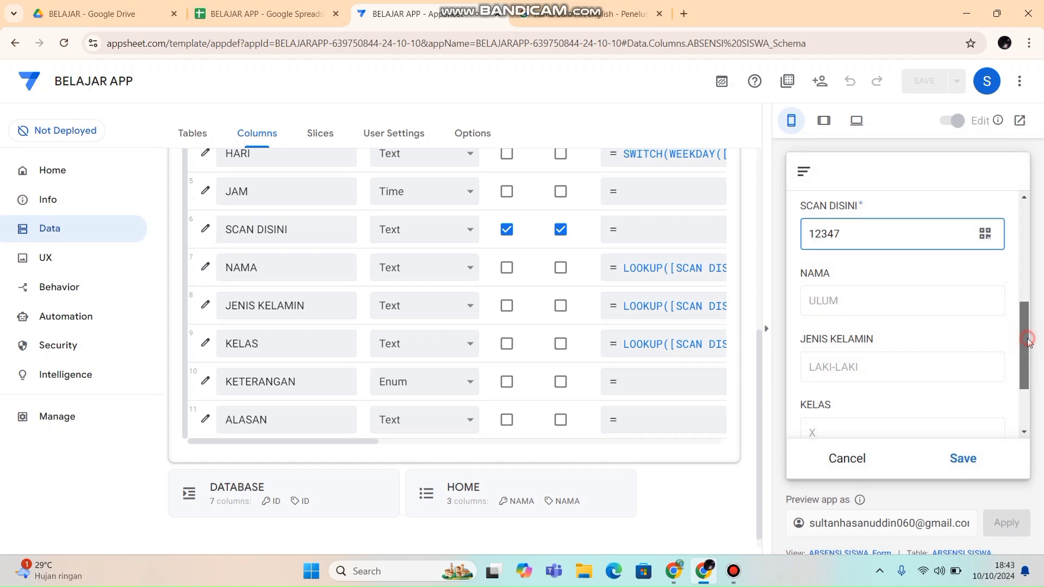
{"action": "left_click_drag", "start_coordinate": [1026, 338], "coordinate": [1028, 408]}
{"action": "left_click_drag", "start_coordinate": [1022, 362], "coordinate": [1021, 329]}
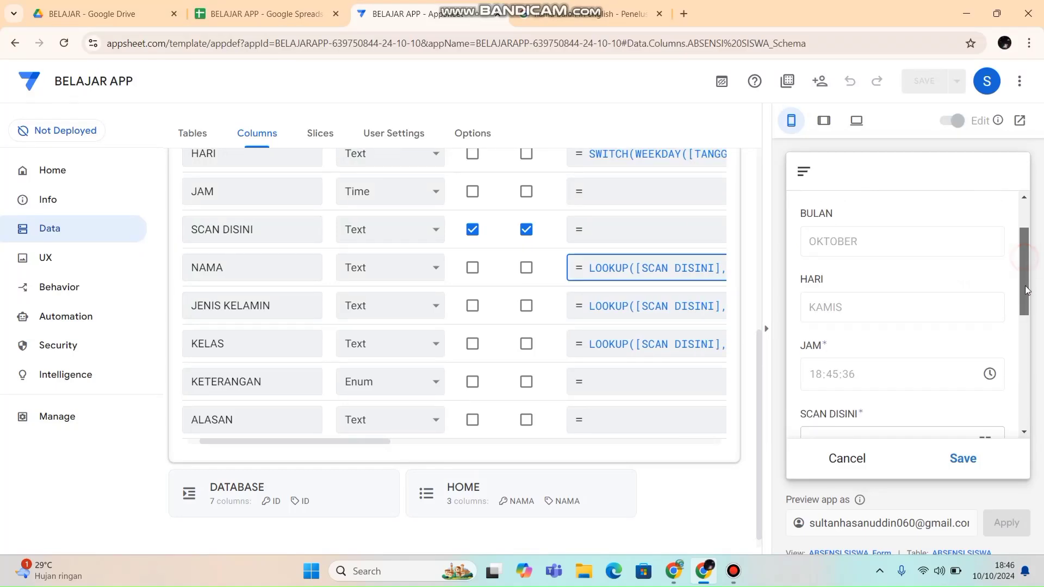
Choose the fourth listed student number in the preview form's SCAN DISINI field and check the NAMA lookup.
{"action": "left_click_drag", "start_coordinate": [1027, 289], "coordinate": [1026, 326]}
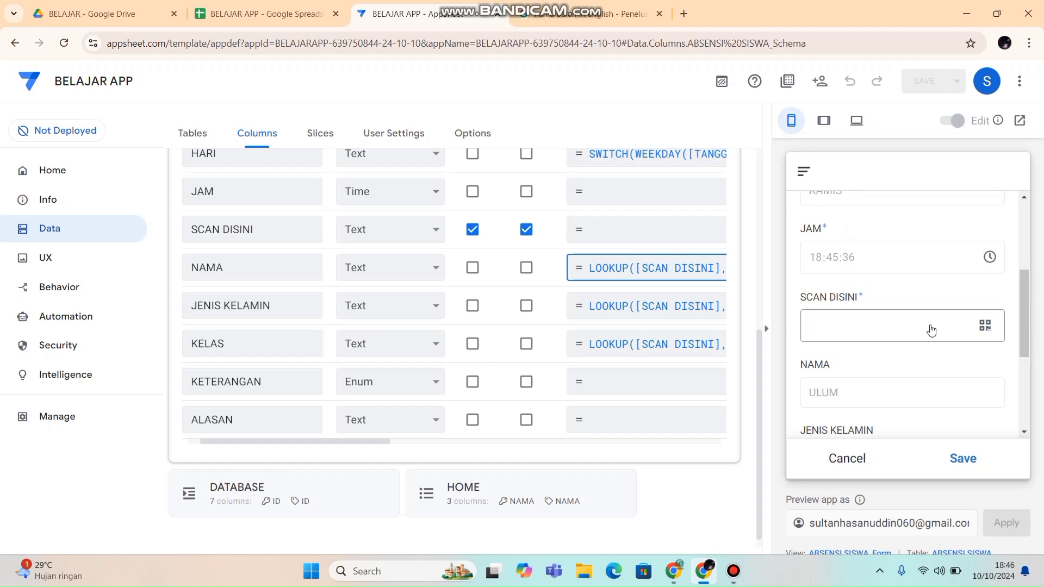
{"action": "left_click", "coordinate": [930, 328]}
{"action": "left_click", "coordinate": [814, 336]}
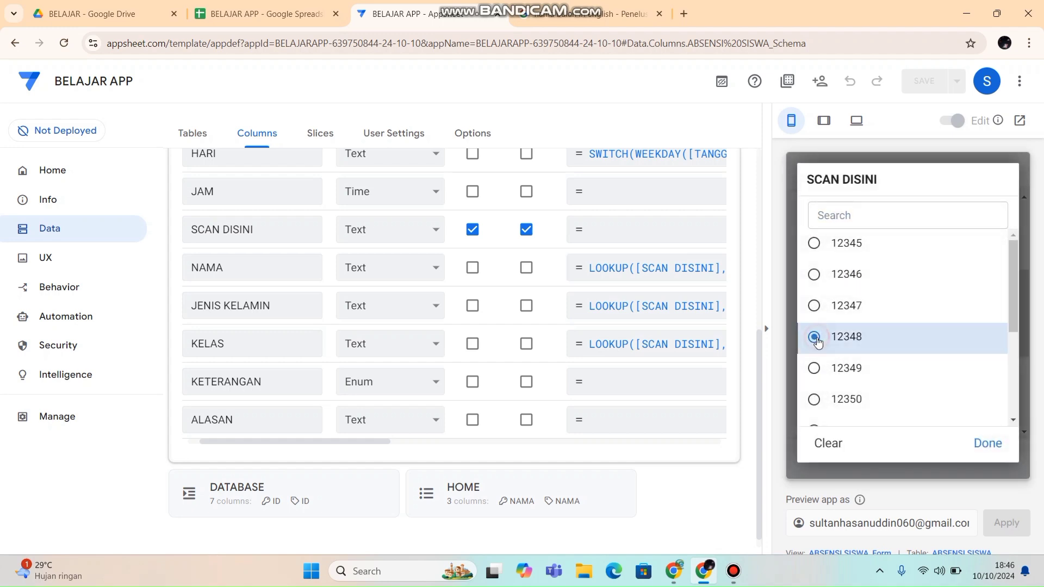
{"action": "left_click", "coordinate": [986, 443]}
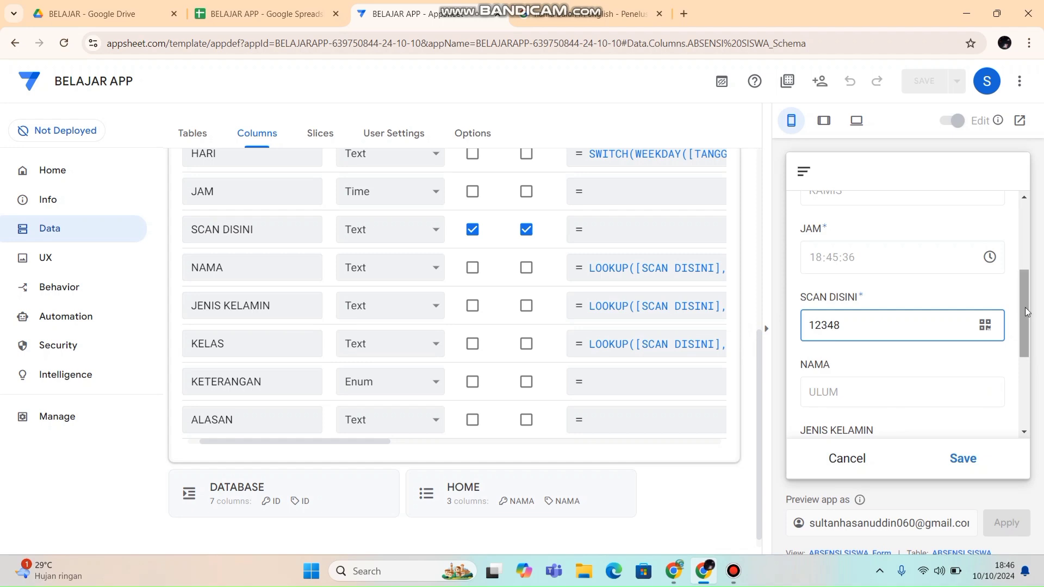
{"action": "mouse_move", "coordinate": [1022, 307]}
{"action": "left_mouse_down"}
{"action": "mouse_move", "coordinate": [1026, 328]}
{"action": "mouse_move", "coordinate": [1020, 298]}
{"action": "left_mouse_up"}
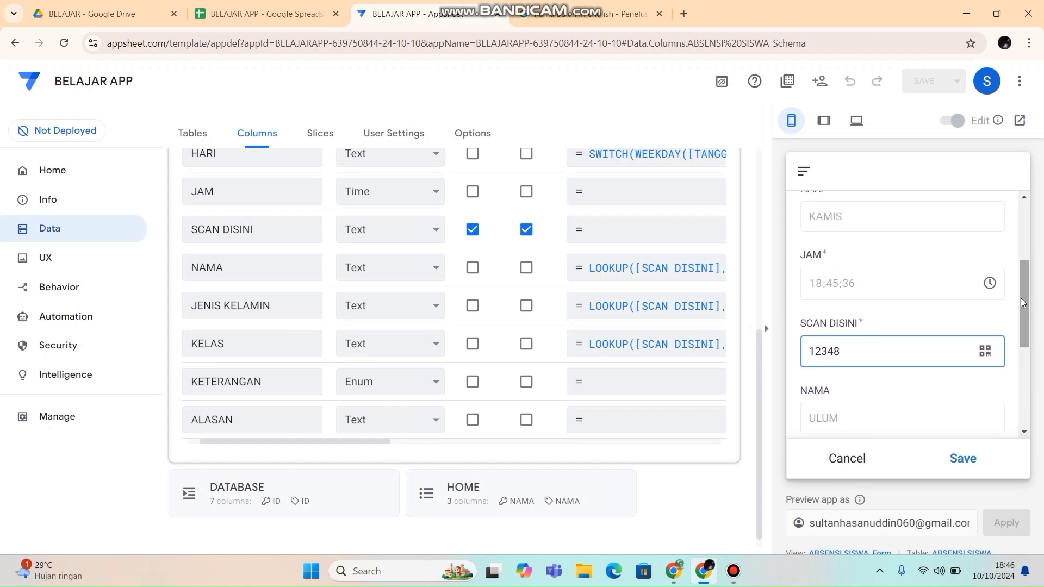
Check the student data sheet and change the dataset in the NAMA column's LOOKUP formula to "DATABASE".
{"action": "left_click", "coordinate": [609, 269]}
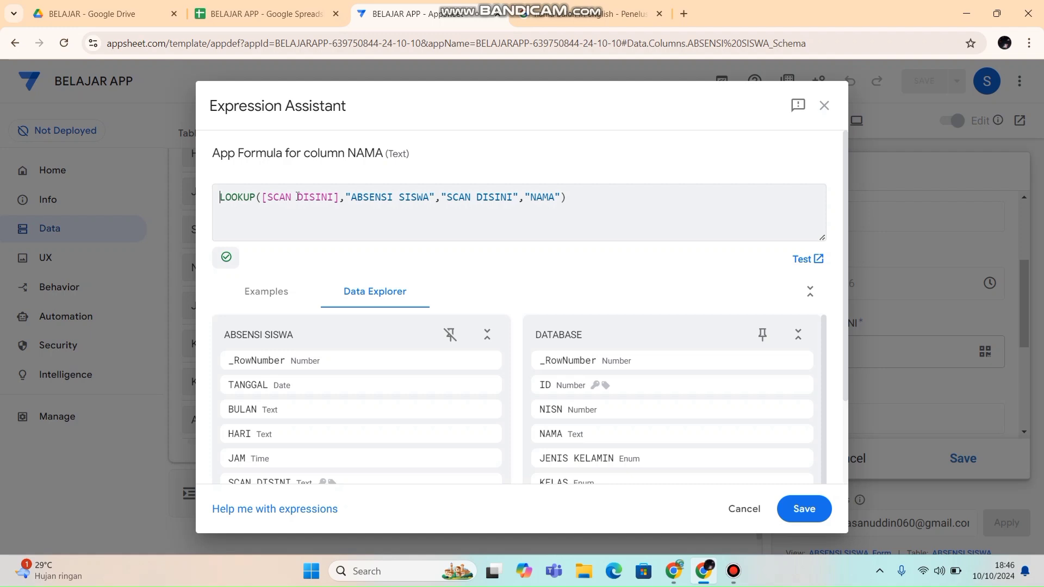
{"action": "left_click", "coordinate": [364, 196]}
{"action": "left_click_drag", "start_coordinate": [353, 198], "coordinate": [433, 199]}
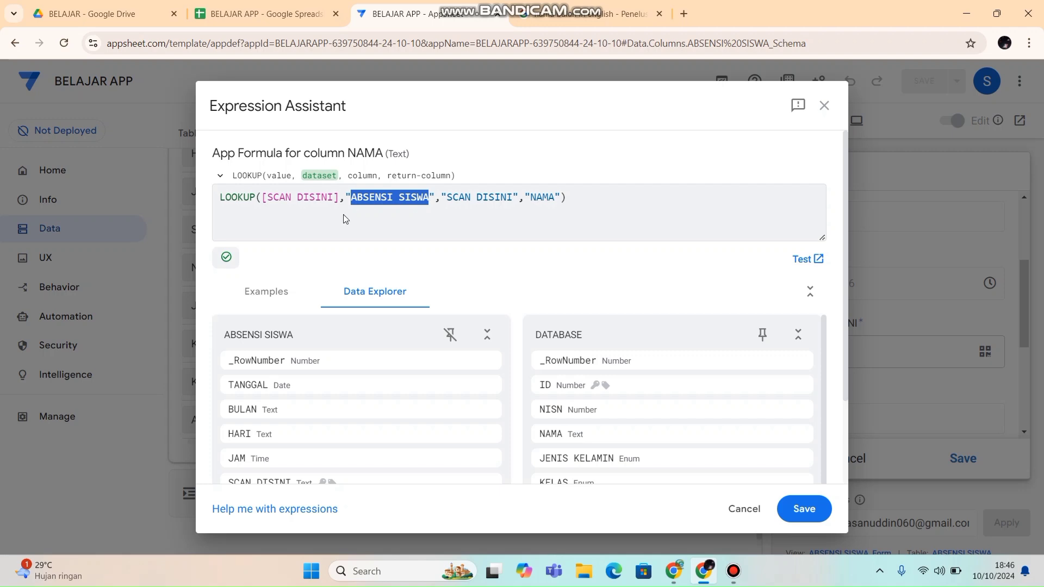
{"action": "left_click", "coordinate": [270, 15]}
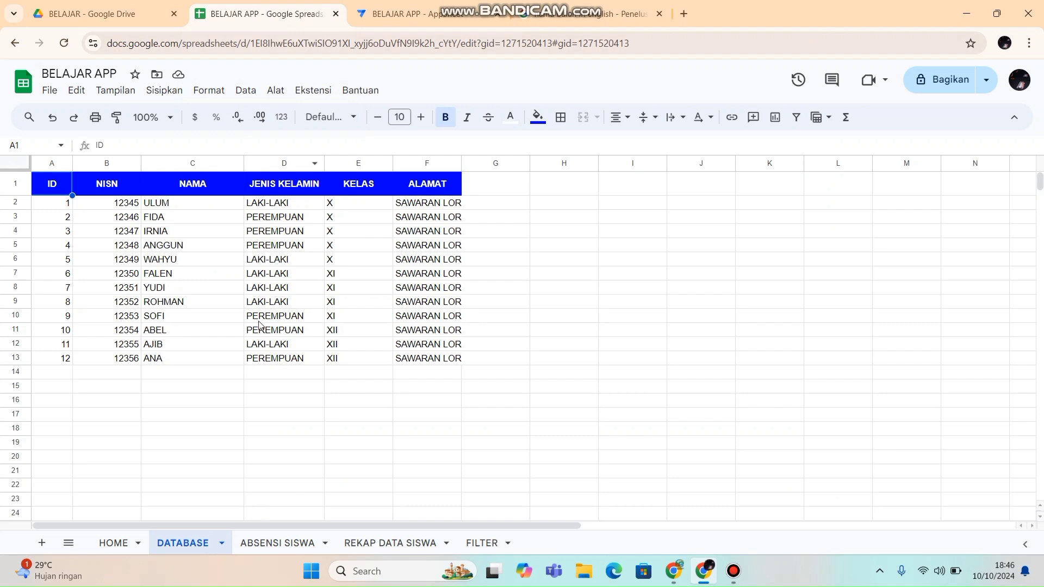
{"action": "left_click", "coordinate": [399, 14]}
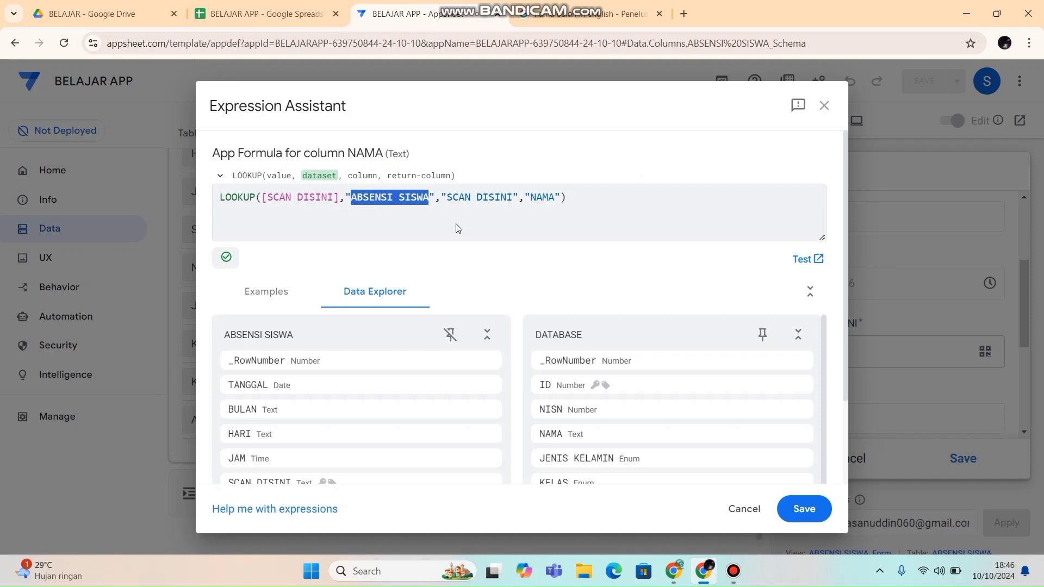
{"action": "type", "text": "DA"}
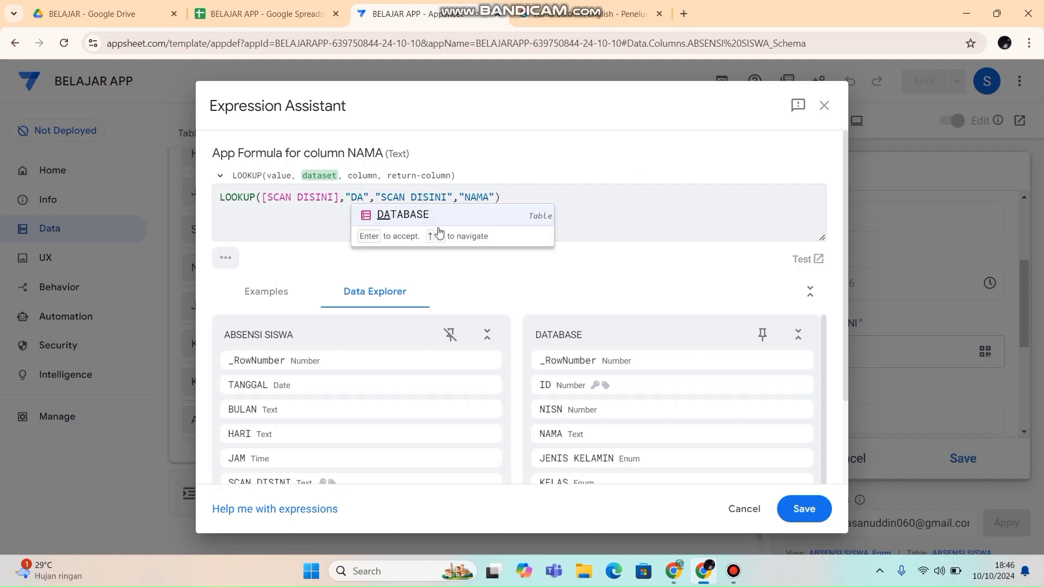
{"action": "left_click", "coordinate": [403, 215]}
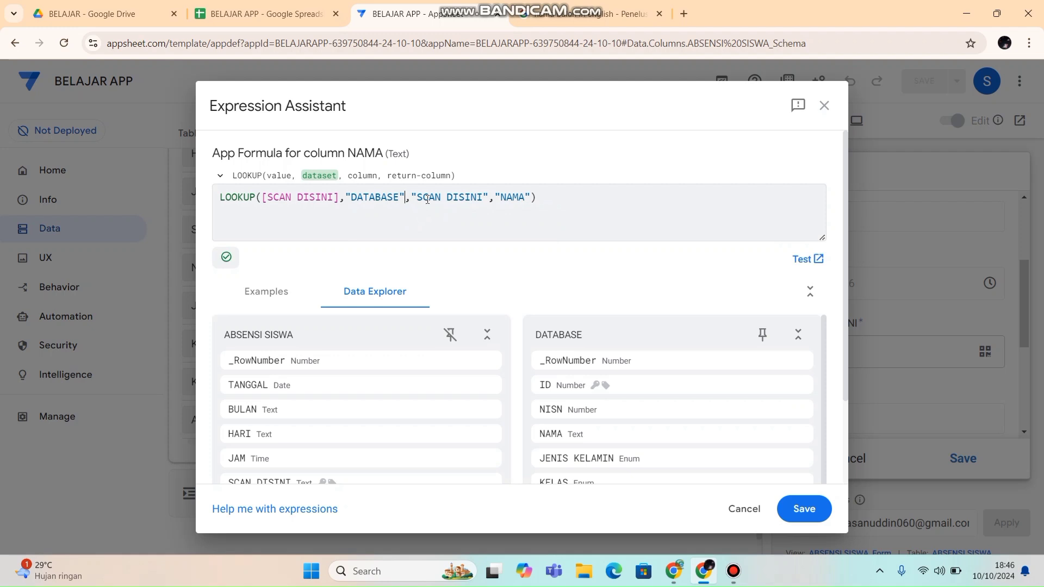
Change the column argument in the NAMA column's LOOKUP formula to "NISN".
{"action": "left_click", "coordinate": [427, 197]}
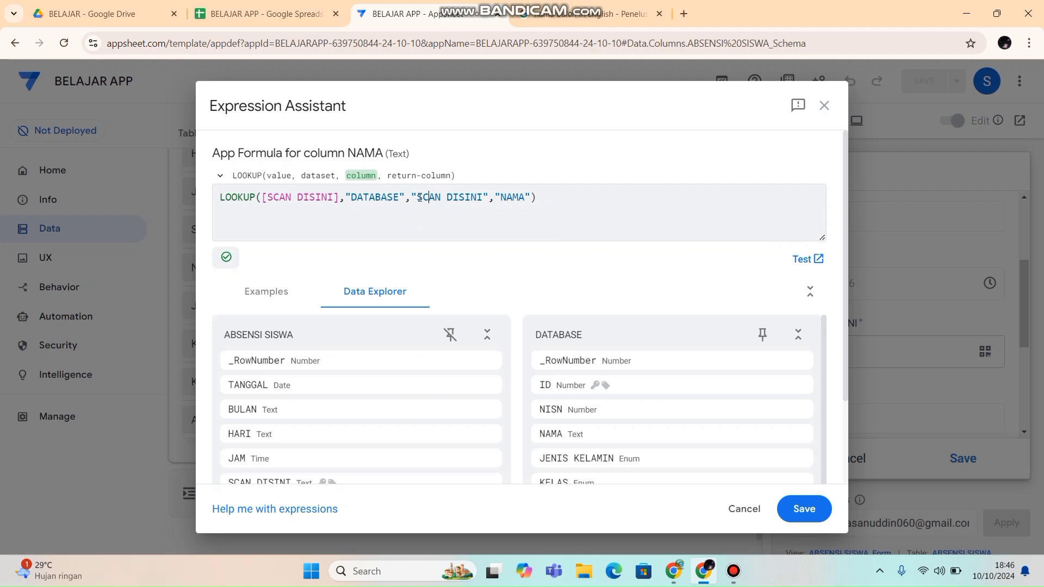
{"action": "left_click_drag", "start_coordinate": [420, 198], "coordinate": [478, 198]}
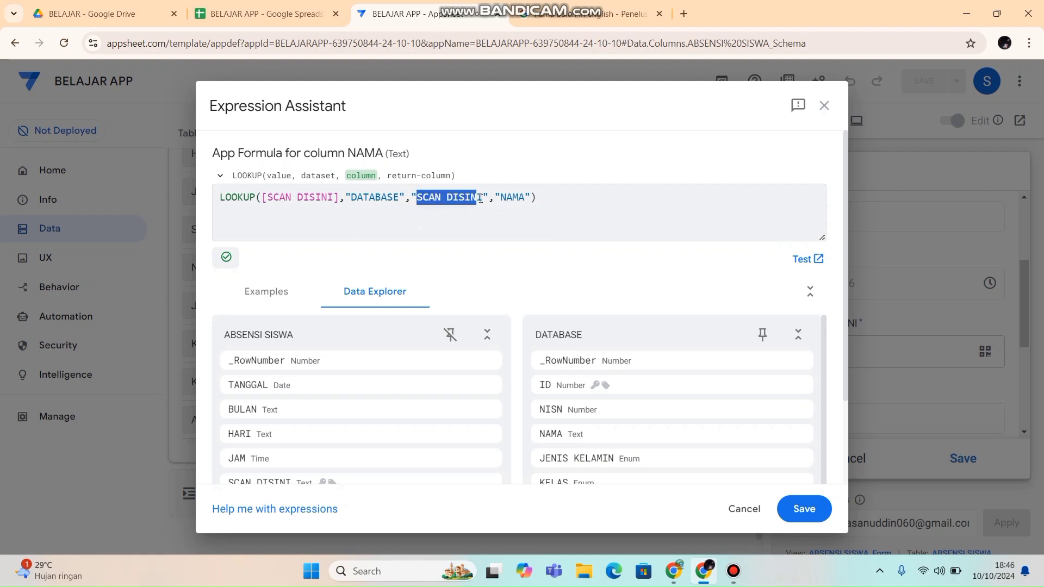
{"action": "type", "text": "N"}
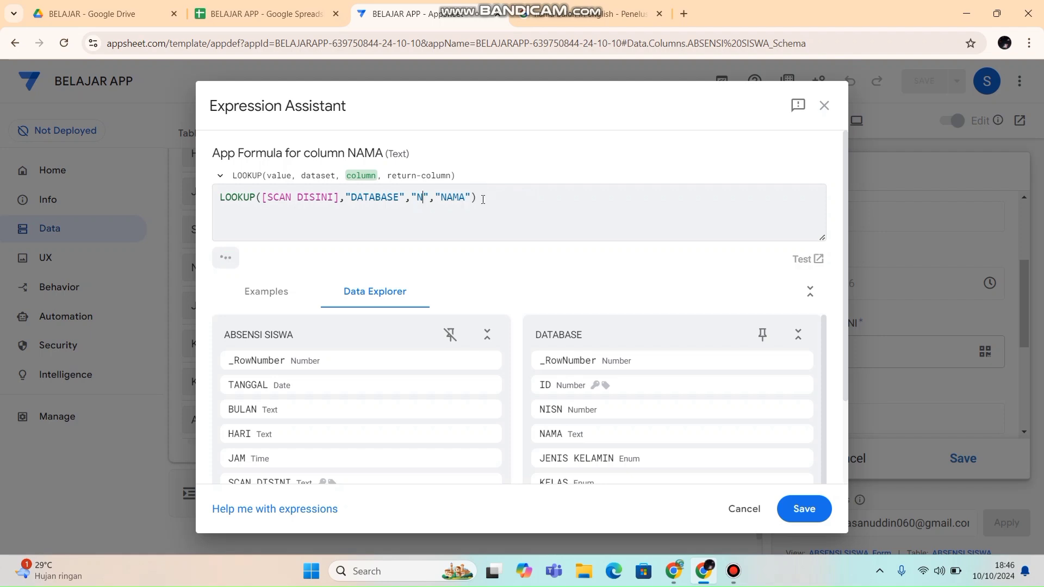
{"action": "left_click", "coordinate": [471, 236]}
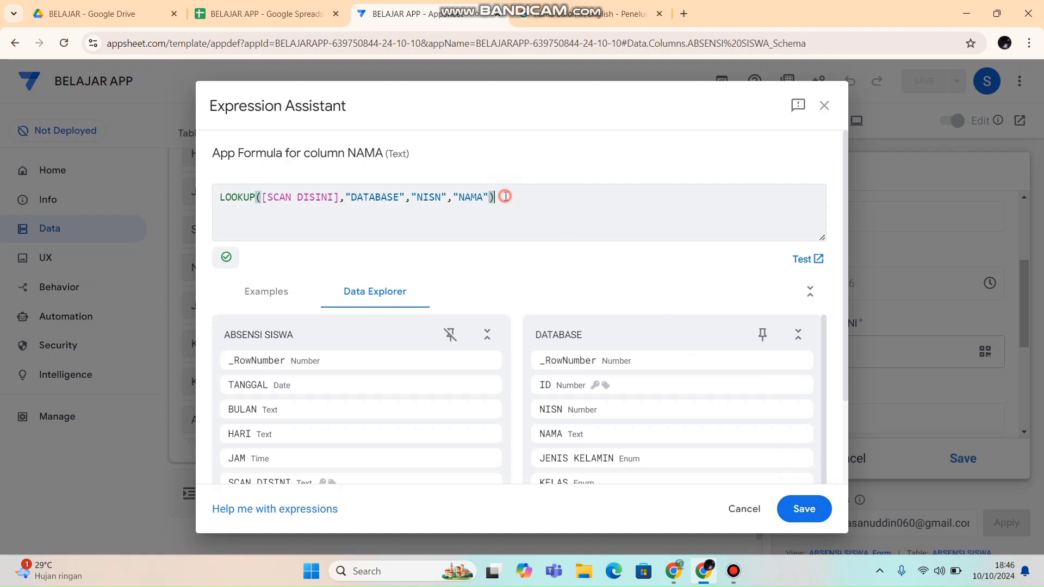
Copy the complete NAMA LOOKUP formula for reuse, and save both the expression and the app.
{"action": "left_click_drag", "start_coordinate": [506, 196], "coordinate": [176, 206]}
{"action": "key", "text": "ctrl+c"}
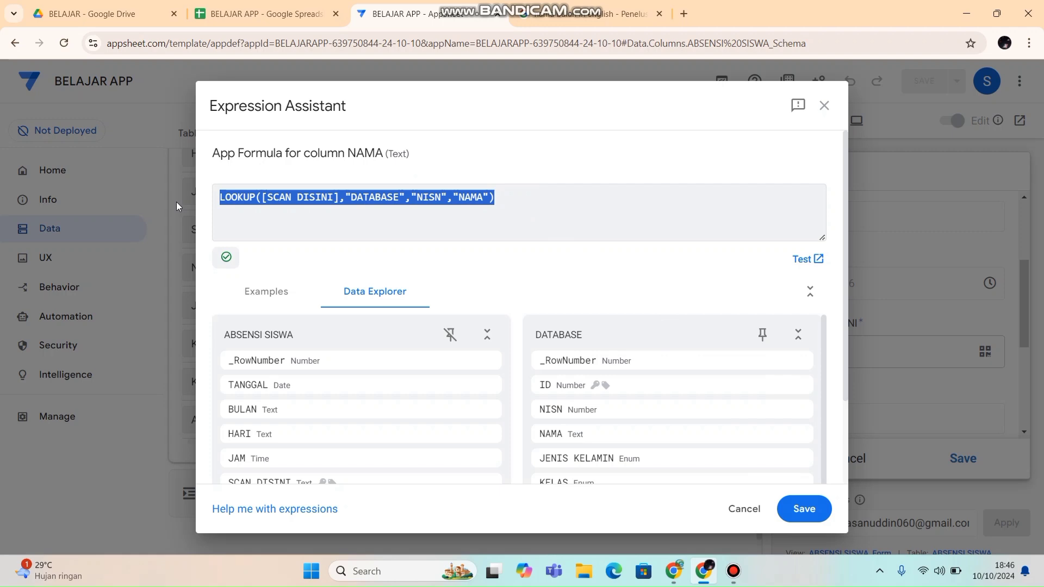
{"action": "left_click", "coordinate": [800, 510]}
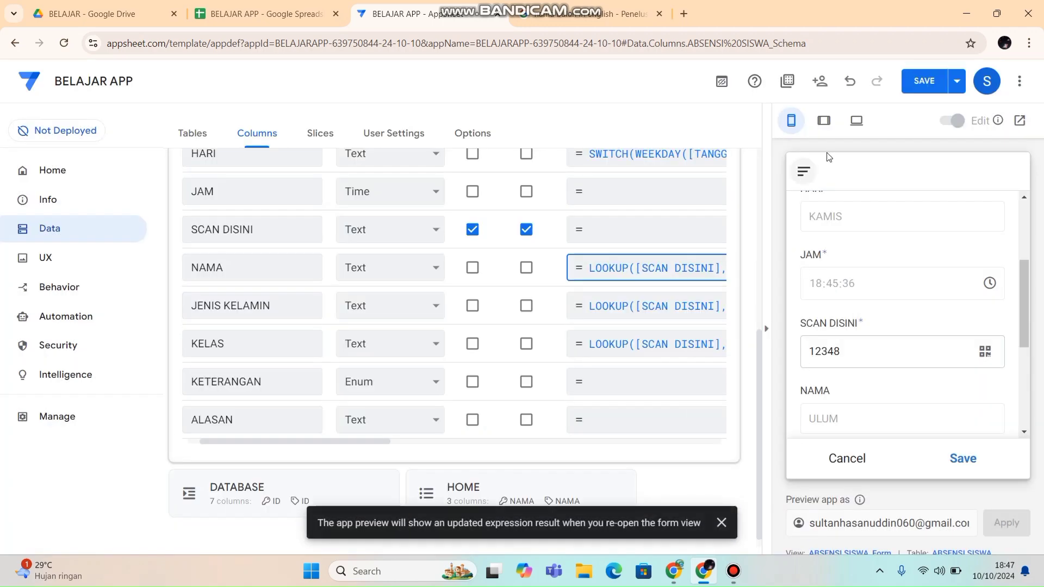
{"action": "left_click", "coordinate": [933, 83]}
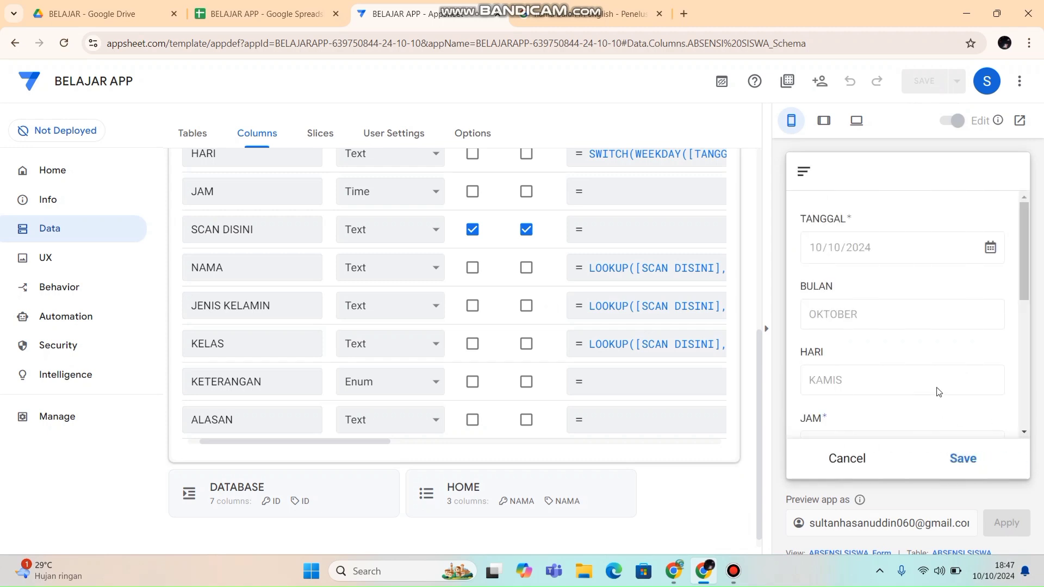
Choose the second listed student number in the preview form's SCAN DISINI field and check the NAMA, JENIS KELAMIN and KELAS lookups.
{"action": "left_click_drag", "start_coordinate": [1026, 274], "coordinate": [1036, 340]}
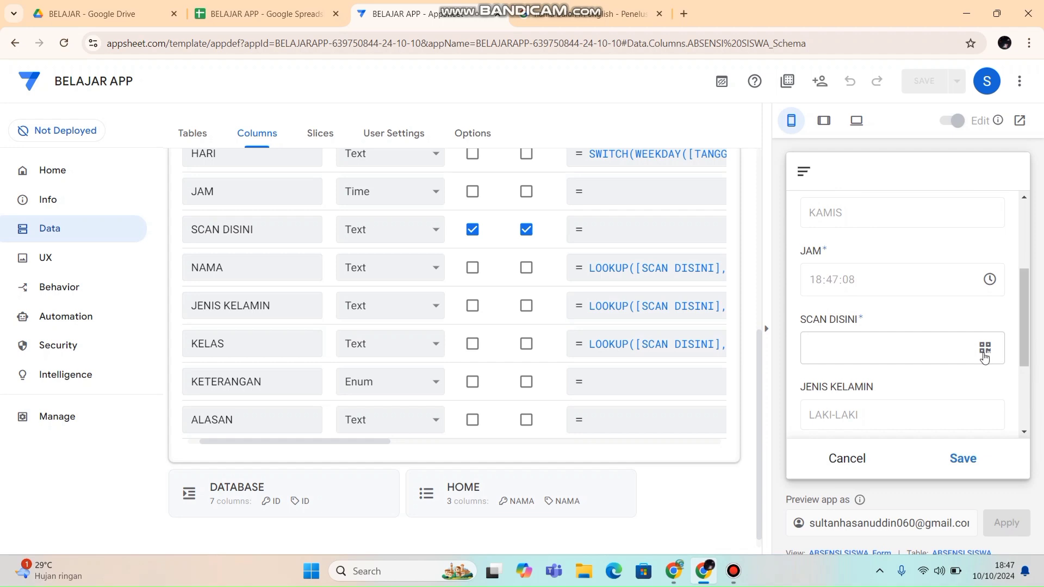
{"action": "left_click", "coordinate": [924, 353]}
{"action": "left_click", "coordinate": [851, 276]}
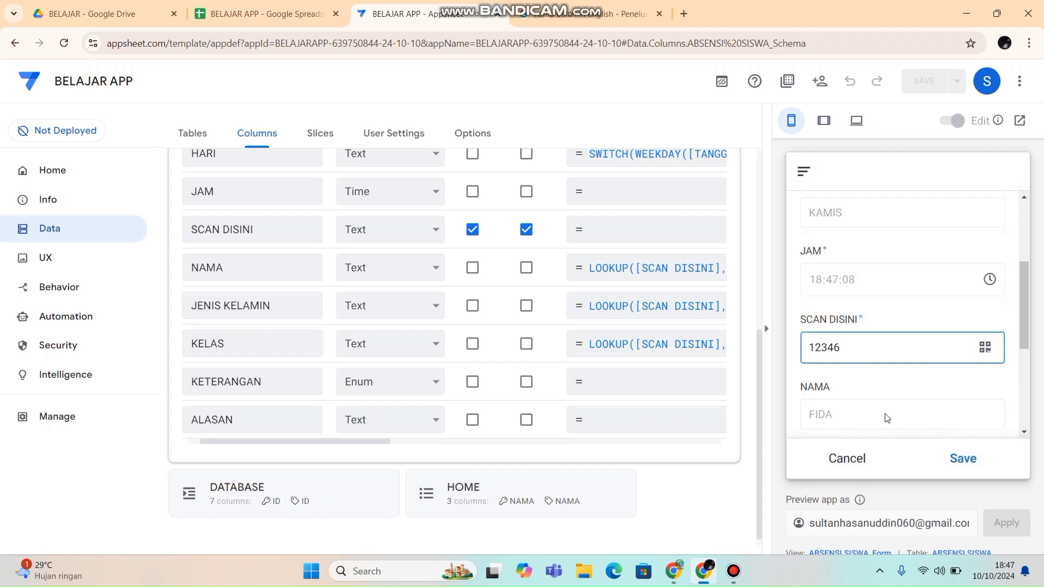
{"action": "left_click_drag", "start_coordinate": [1024, 324], "coordinate": [1032, 355]}
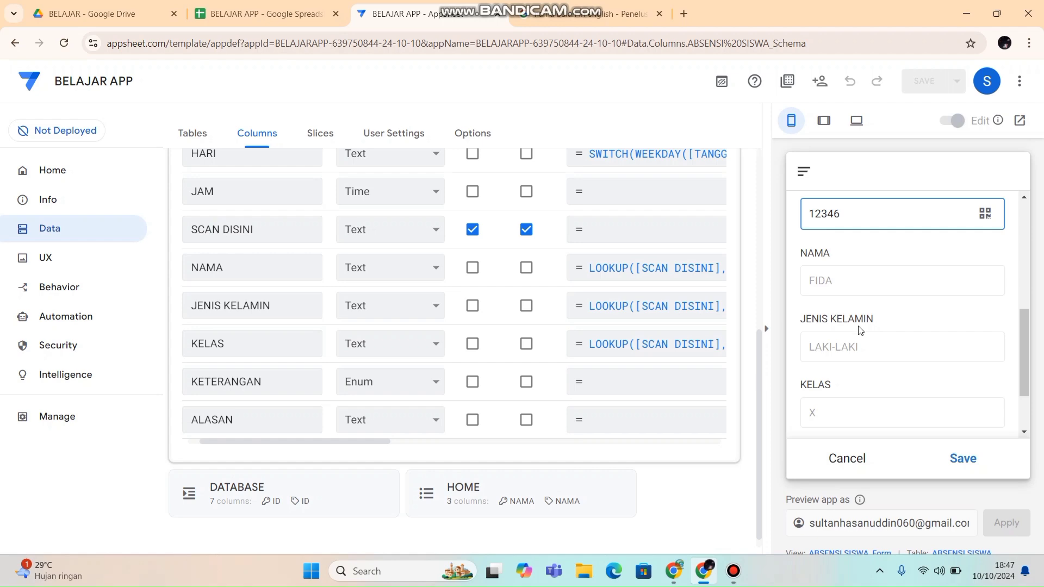
Replace the JENIS KELAMIN column's formula with LOOKUP([SCAN DISINI],"DATABASE","NISN","JENIS KELAMIN").
{"action": "left_click", "coordinate": [672, 308]}
{"action": "left_click_drag", "start_coordinate": [629, 203], "coordinate": [199, 194]}
{"action": "key", "text": "ctrl+v"}
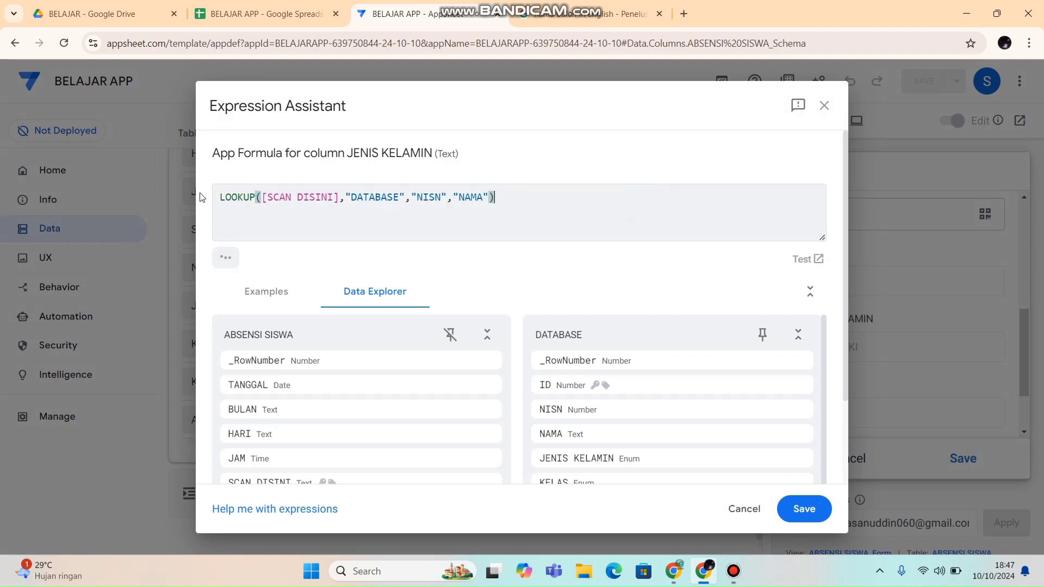
{"action": "double_click", "coordinate": [467, 198]}
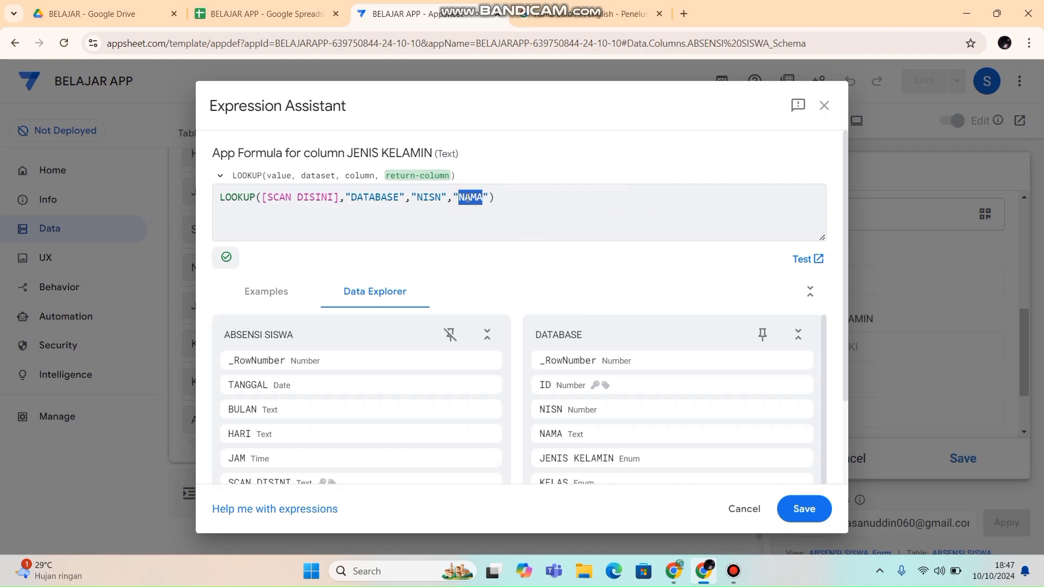
{"action": "type", "text": "JENIS KELAMIN"}
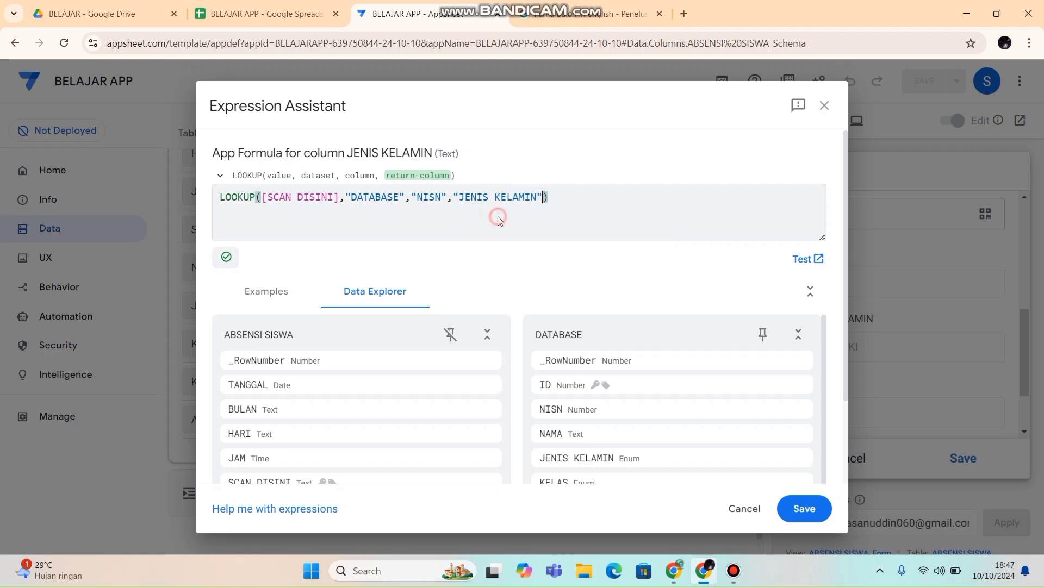
{"action": "key", "text": "Right"}
{"action": "left_click", "coordinate": [792, 514]}
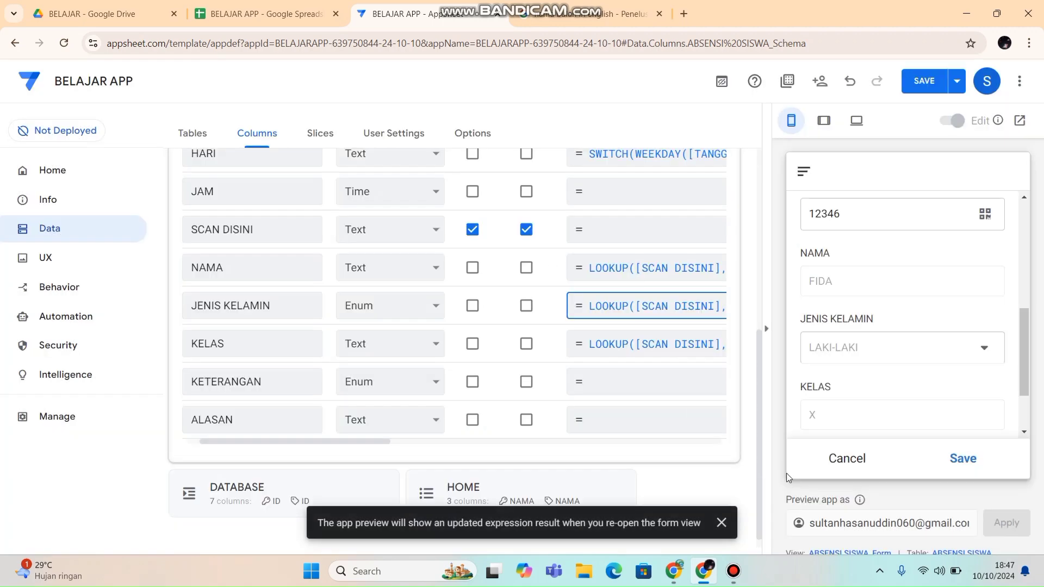
Replace the KELAS column's formula with LOOKUP([SCAN DISINI],"DATABASE","NISN","KELAS") and save the app.
{"action": "left_click", "coordinate": [671, 349]}
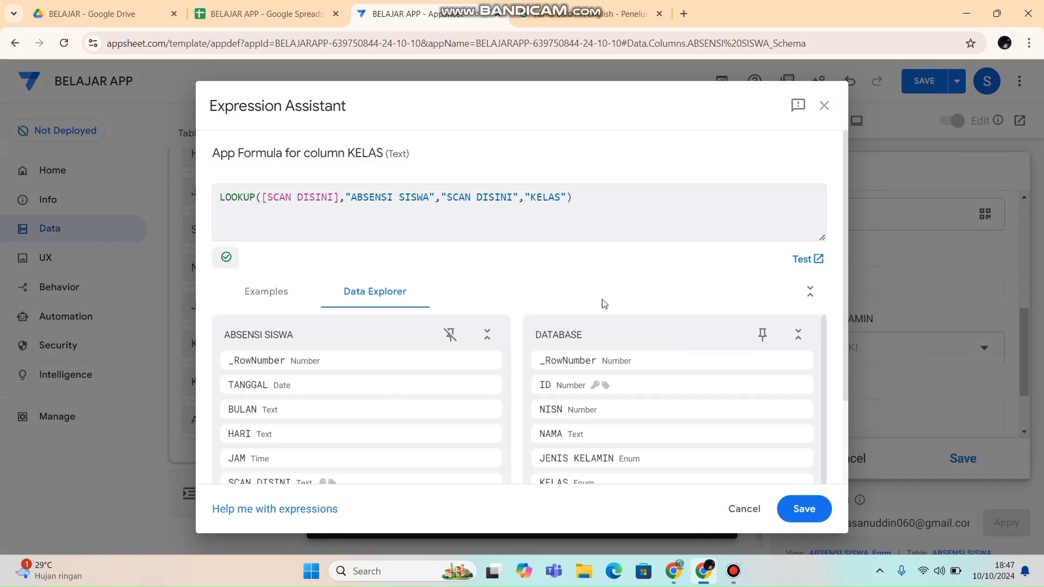
{"action": "left_click_drag", "start_coordinate": [575, 199], "coordinate": [184, 201]}
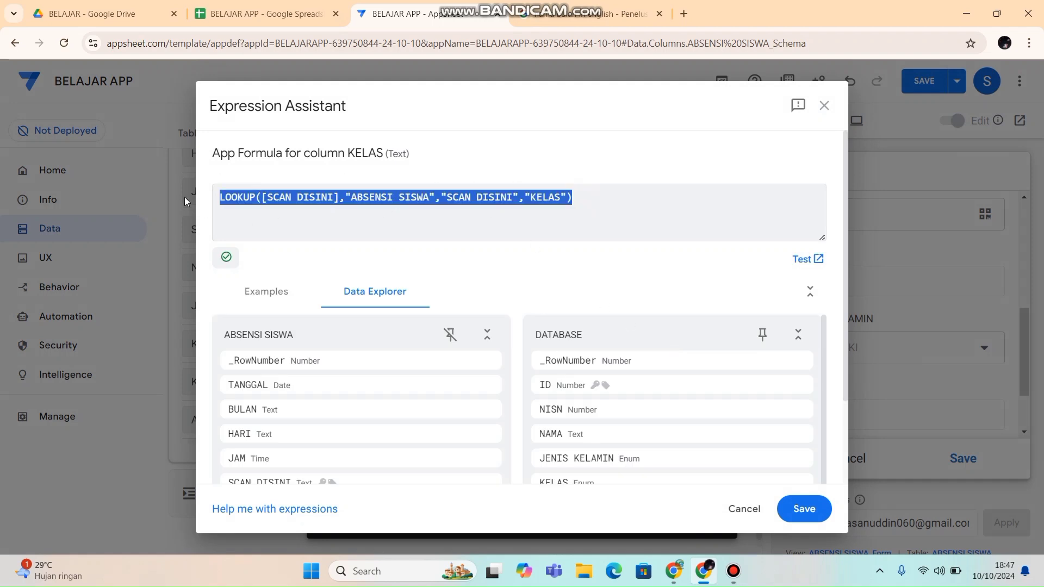
{"action": "key", "text": "ctrl+v"}
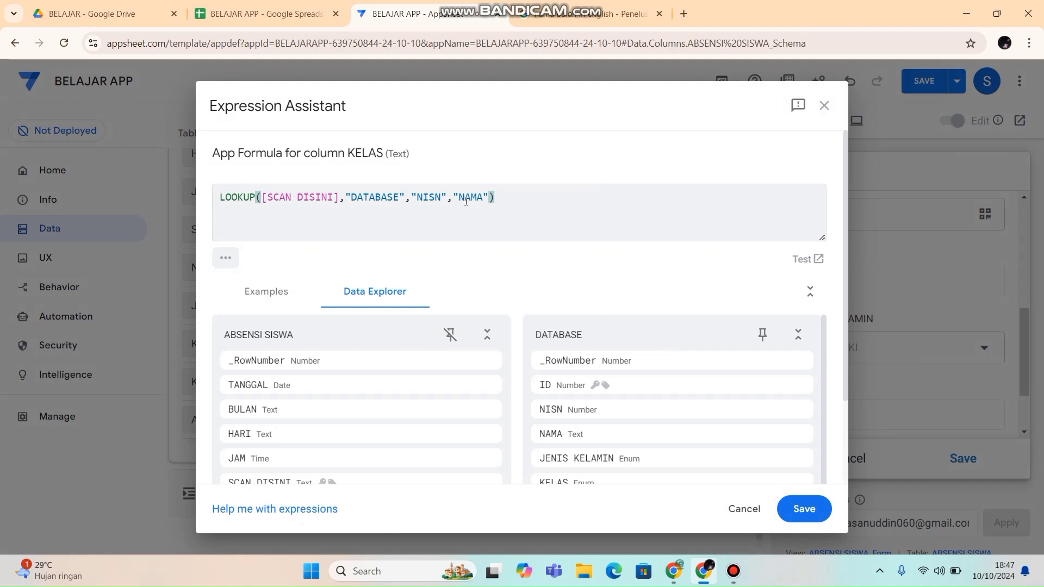
{"action": "double_click", "coordinate": [468, 198]}
{"action": "type", "text": "KELAS"}
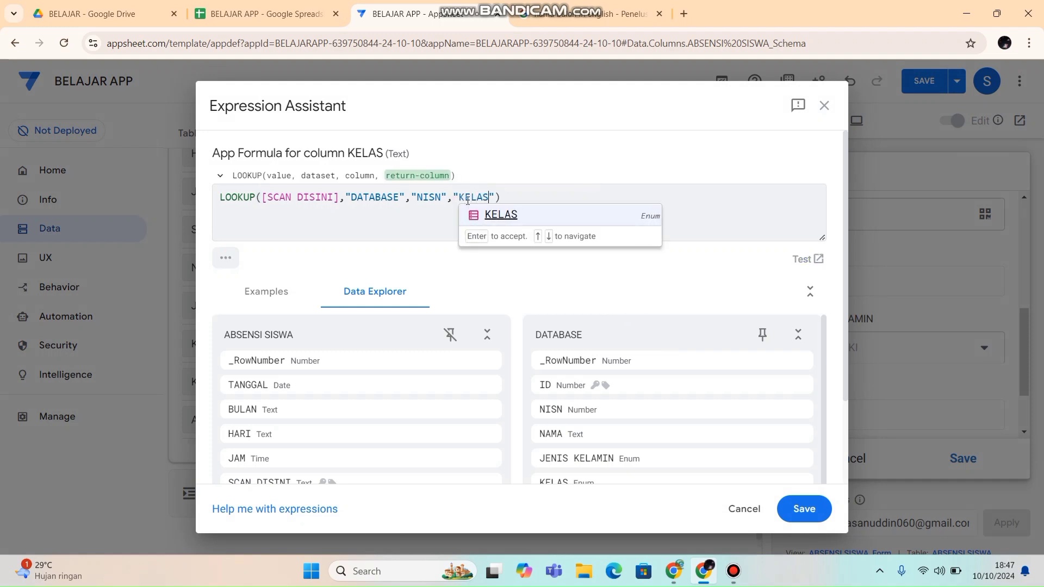
{"action": "left_click", "coordinate": [506, 218]}
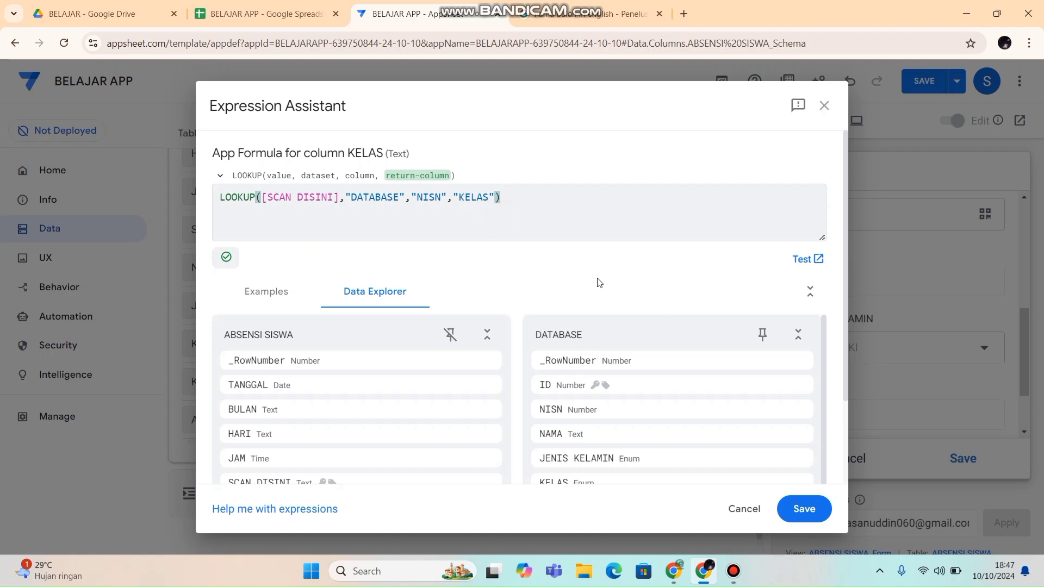
{"action": "left_click", "coordinate": [802, 508]}
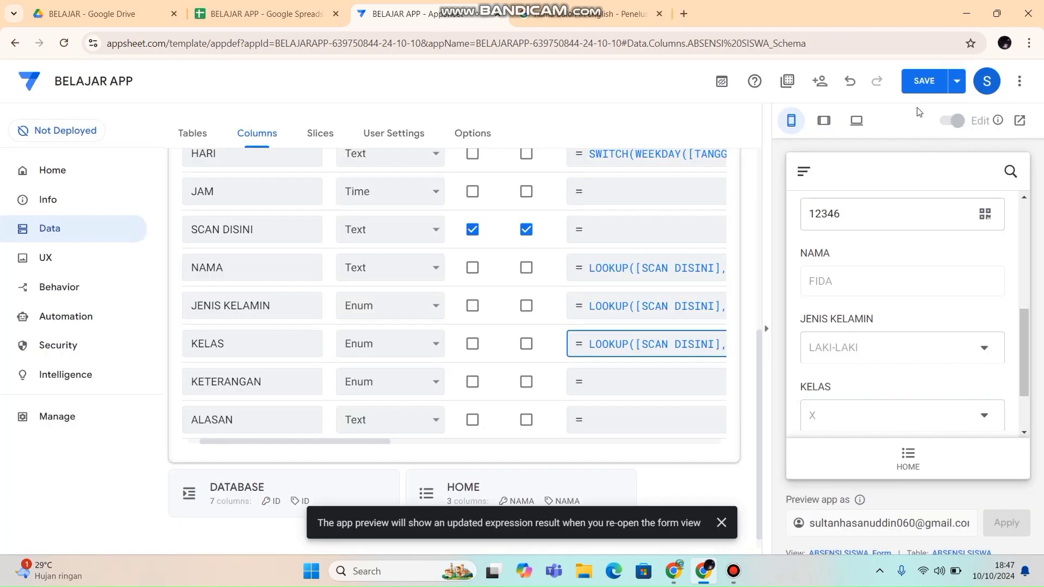
{"action": "left_click", "coordinate": [923, 84]}
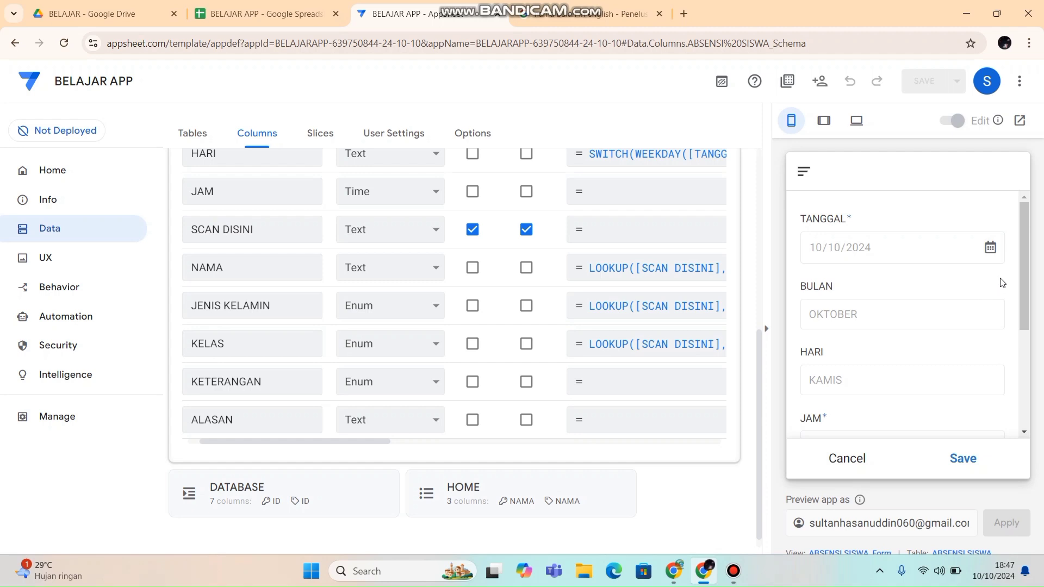
Test the preview form with the fourth listed student number in SCAN DISINI and check all the looked-up student fields.
{"action": "left_click_drag", "start_coordinate": [1023, 272], "coordinate": [1040, 399]}
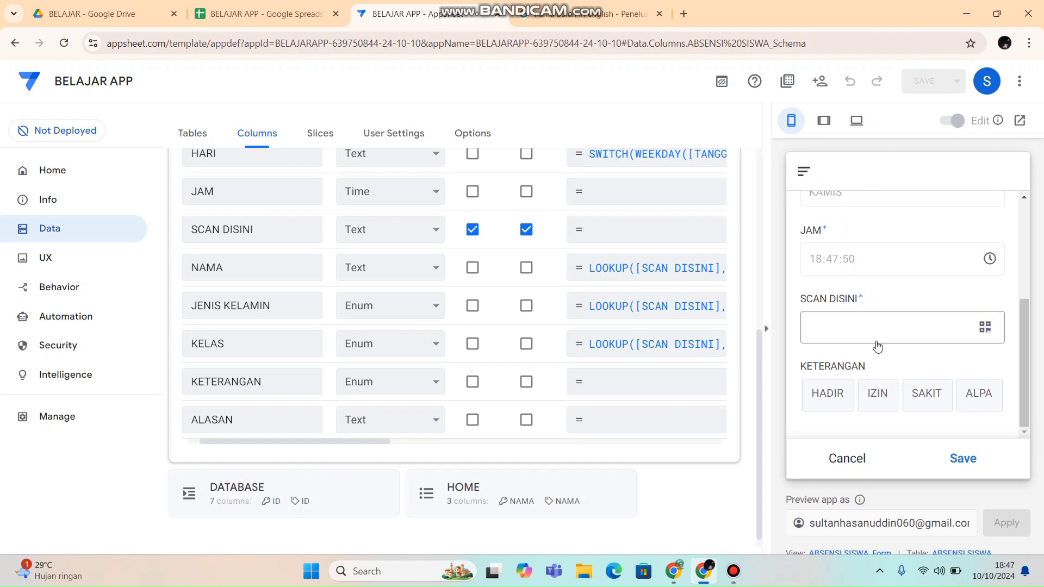
{"action": "left_click", "coordinate": [864, 330]}
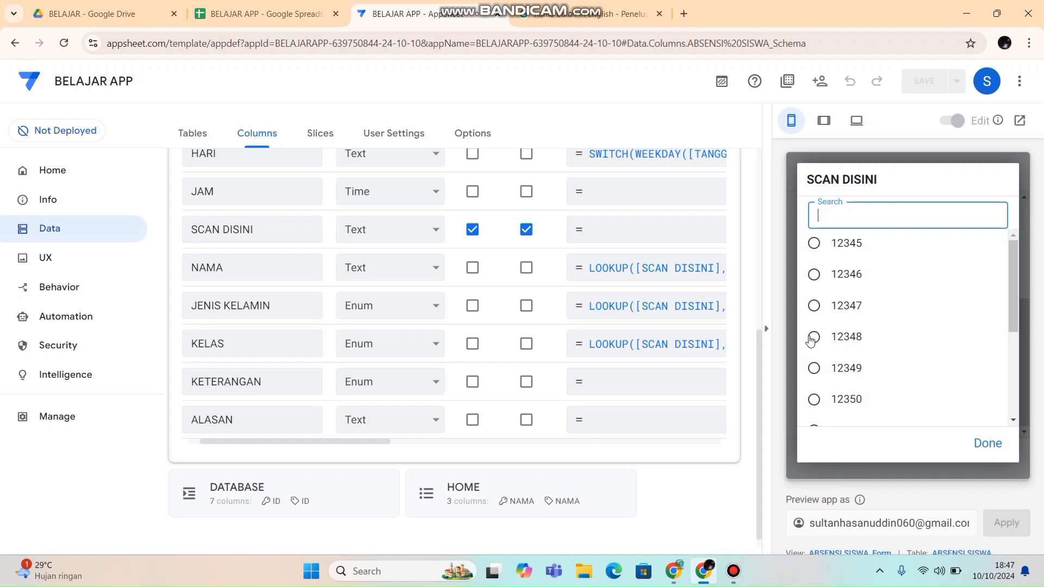
{"action": "left_click", "coordinate": [814, 337]}
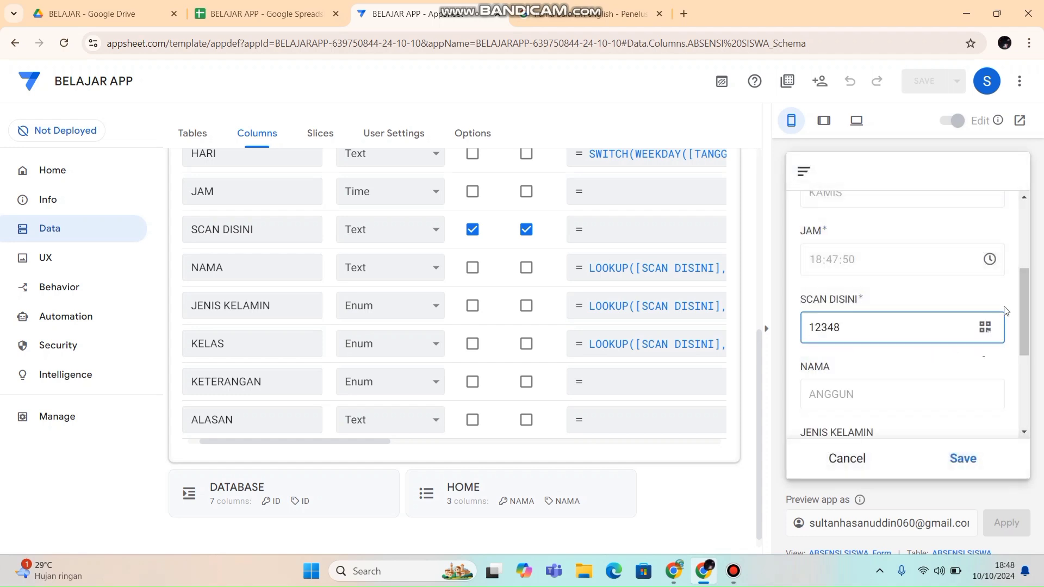
{"action": "scroll", "coordinate": [933, 302], "scroll_direction": "down", "scroll_amount": 2}
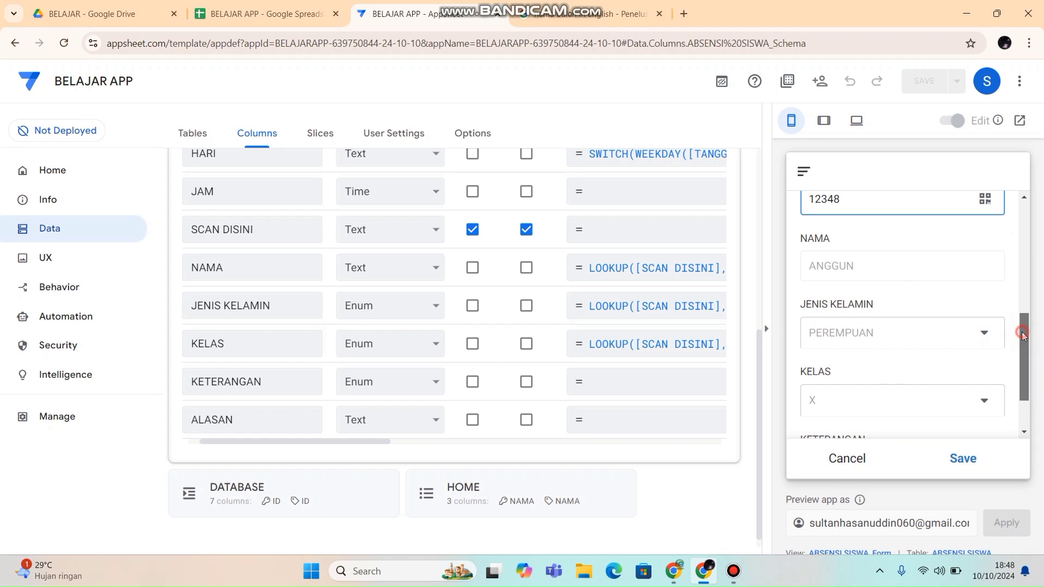
{"action": "left_click_drag", "start_coordinate": [1022, 332], "coordinate": [1033, 384]}
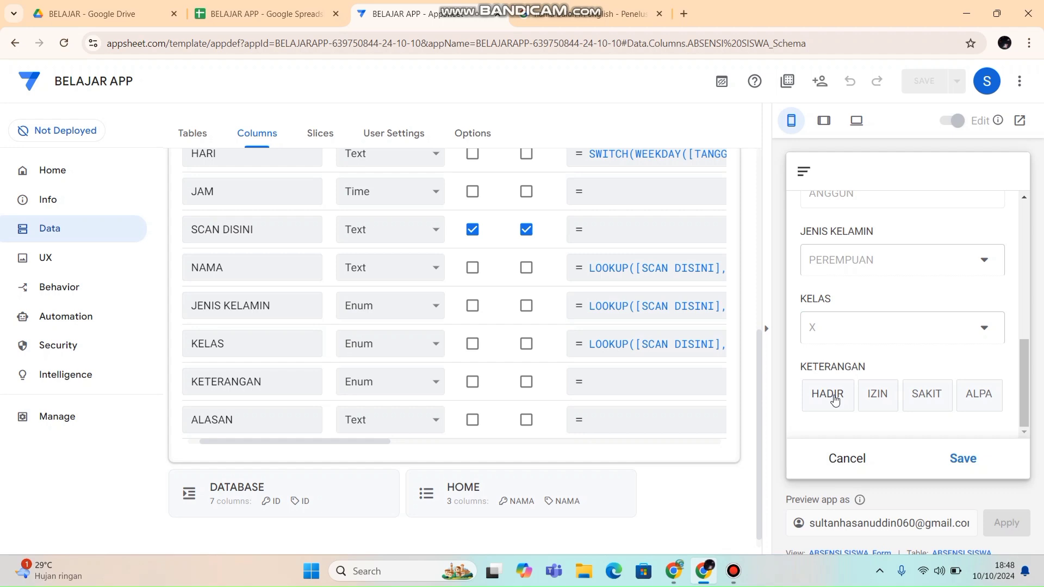
Test the ALASAN field with KETERANGAN set to IZIN, and try to save the form entry with HADIR.
{"action": "left_click", "coordinate": [875, 399]}
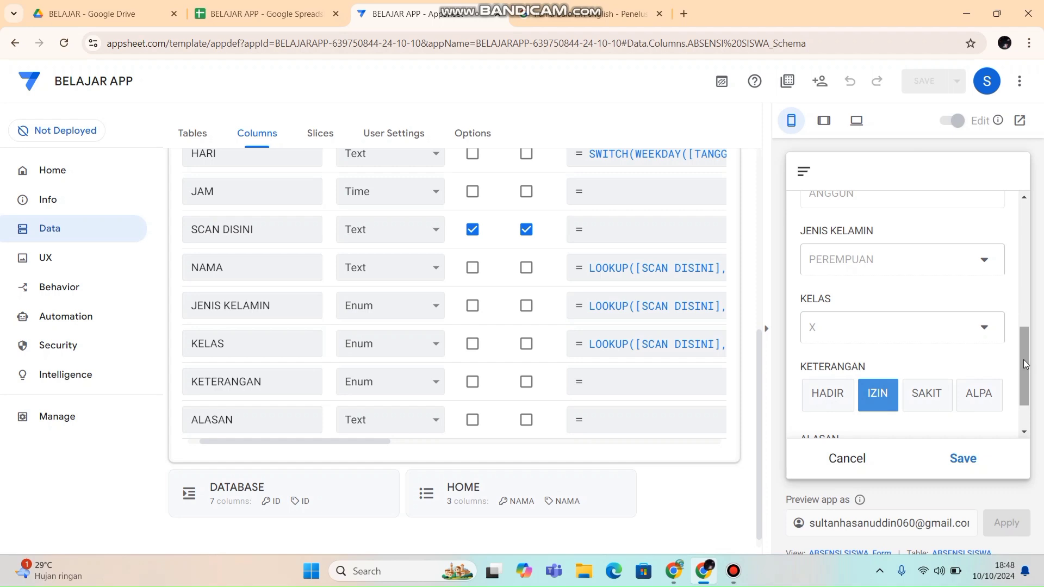
{"action": "scroll", "coordinate": [1024, 397], "scroll_direction": "down", "scroll_amount": 2}
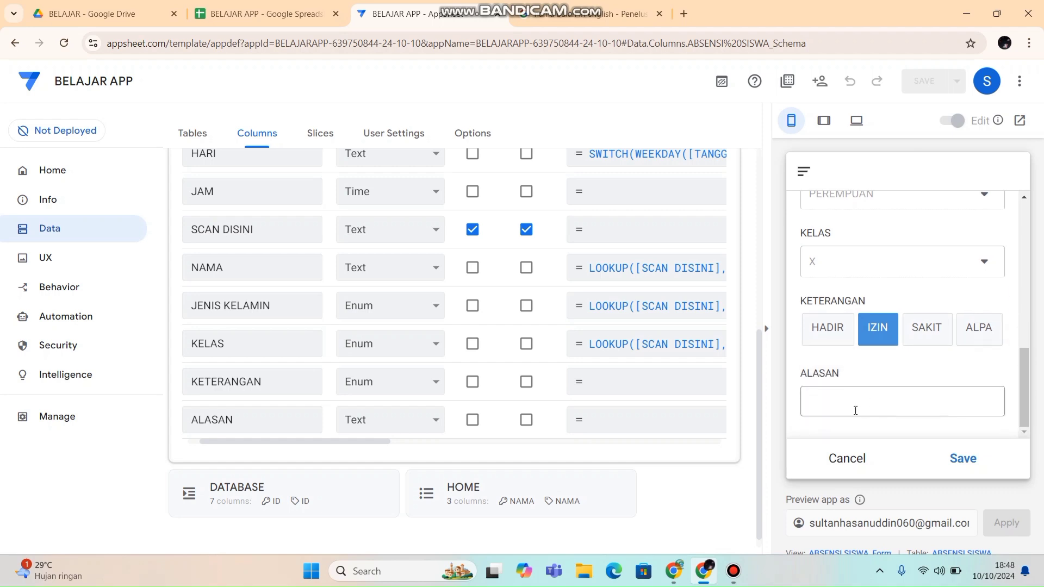
{"action": "left_click", "coordinate": [831, 400]}
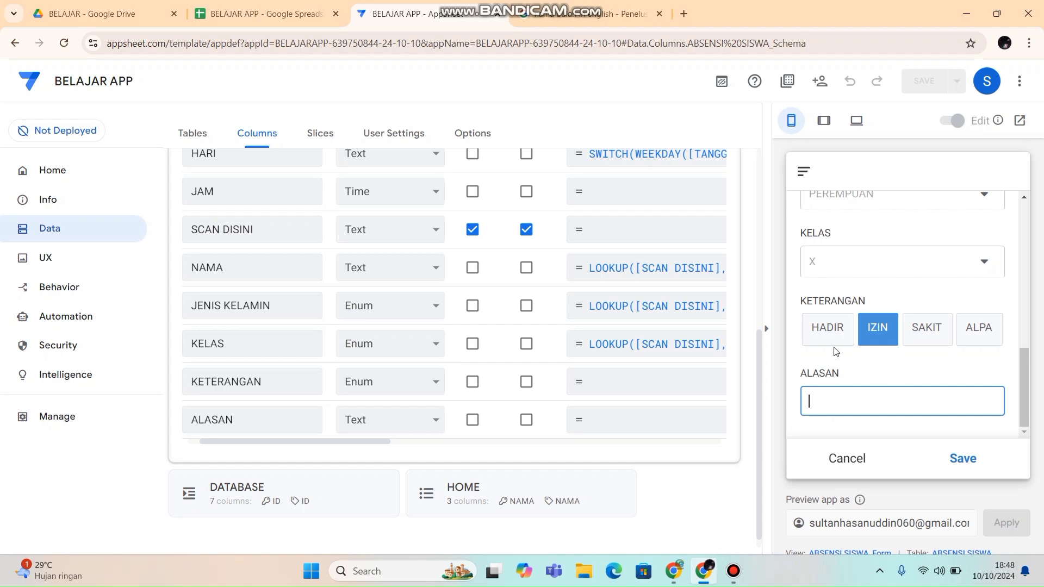
{"action": "left_click", "coordinate": [827, 329]}
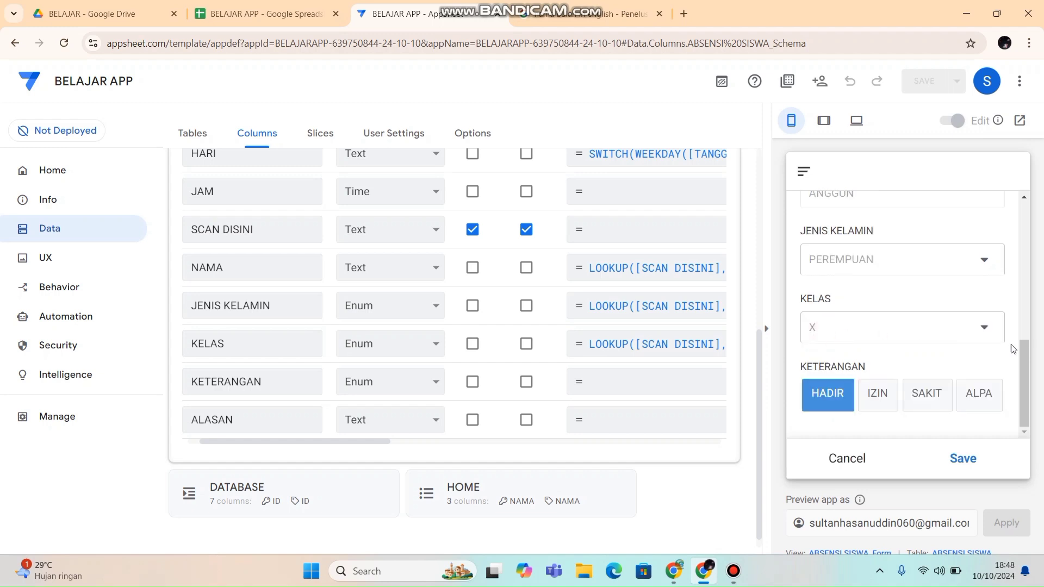
{"action": "left_click", "coordinate": [963, 460]}
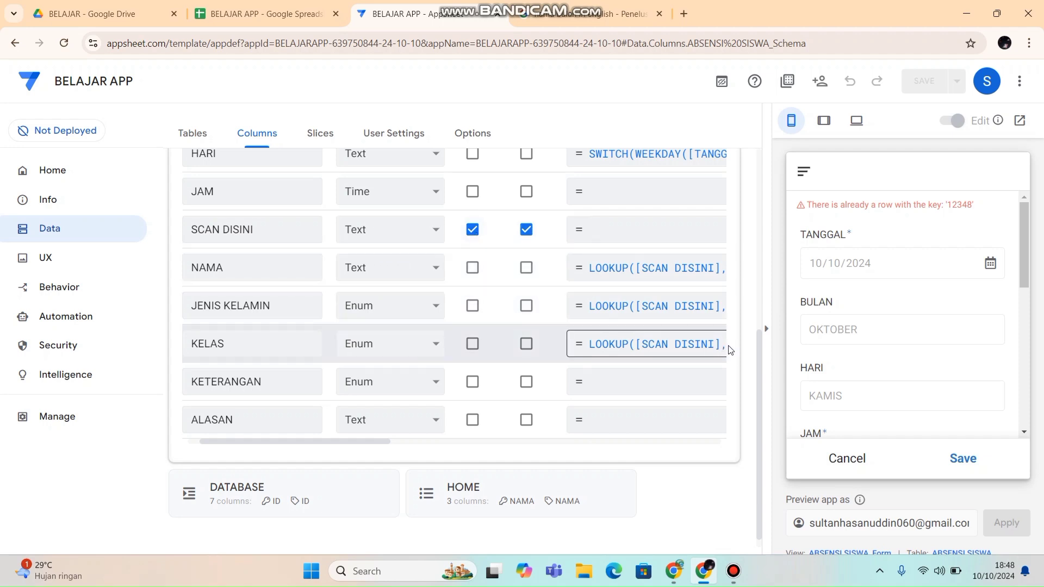
Make _RowNumber the key of ABSENSI SISWA instead of SCAN DISINI and save the app.
{"action": "left_click_drag", "start_coordinate": [760, 369], "coordinate": [757, 274]}
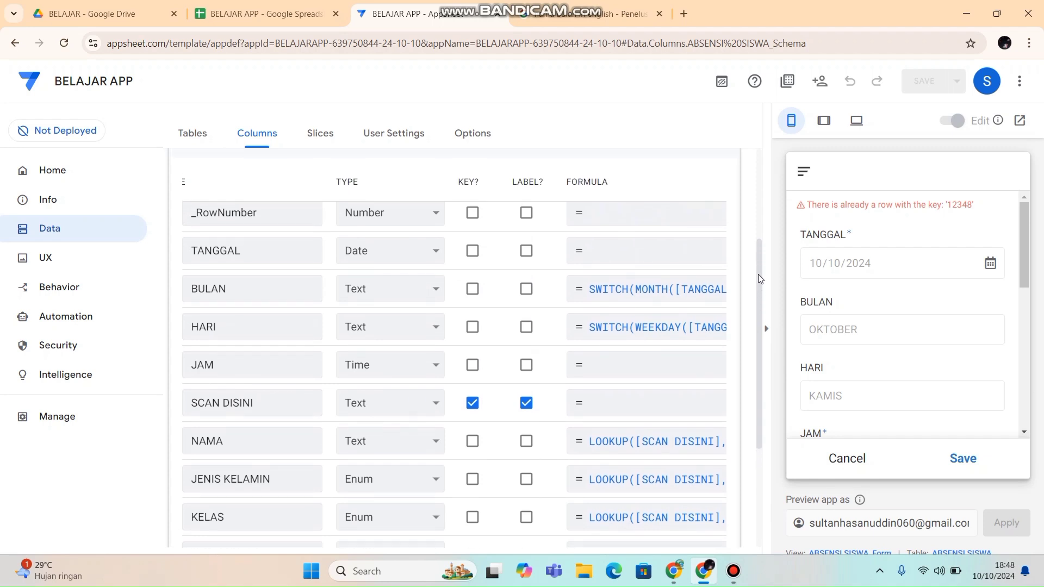
{"action": "left_click", "coordinate": [472, 403]}
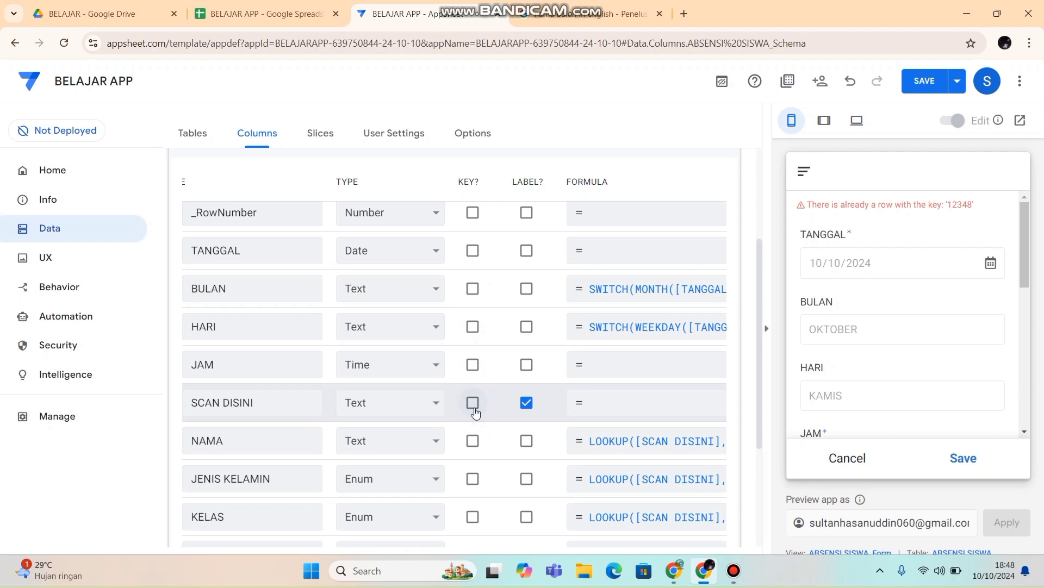
{"action": "left_click", "coordinate": [473, 215]}
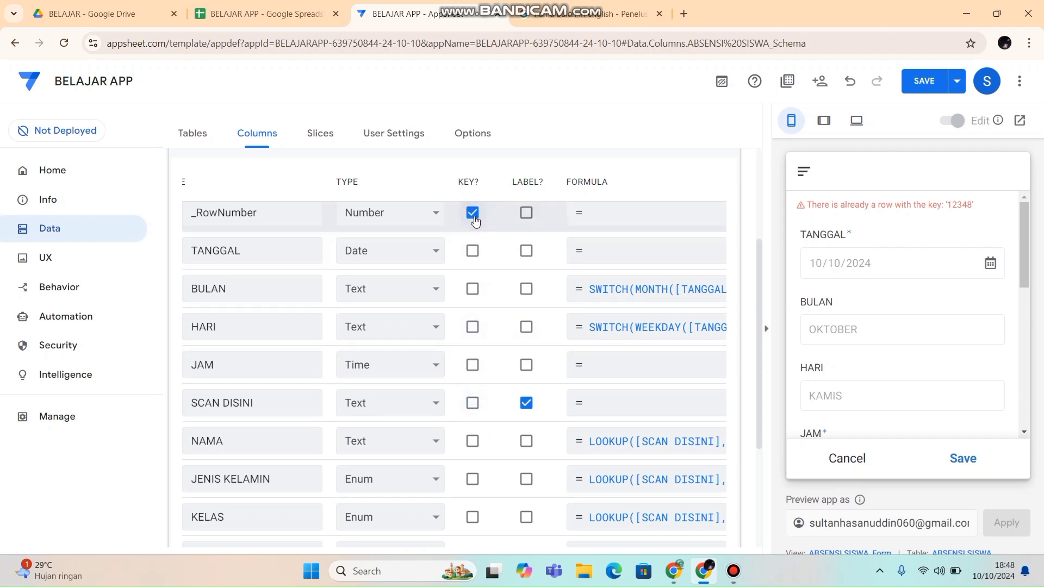
{"action": "left_click", "coordinate": [924, 82]}
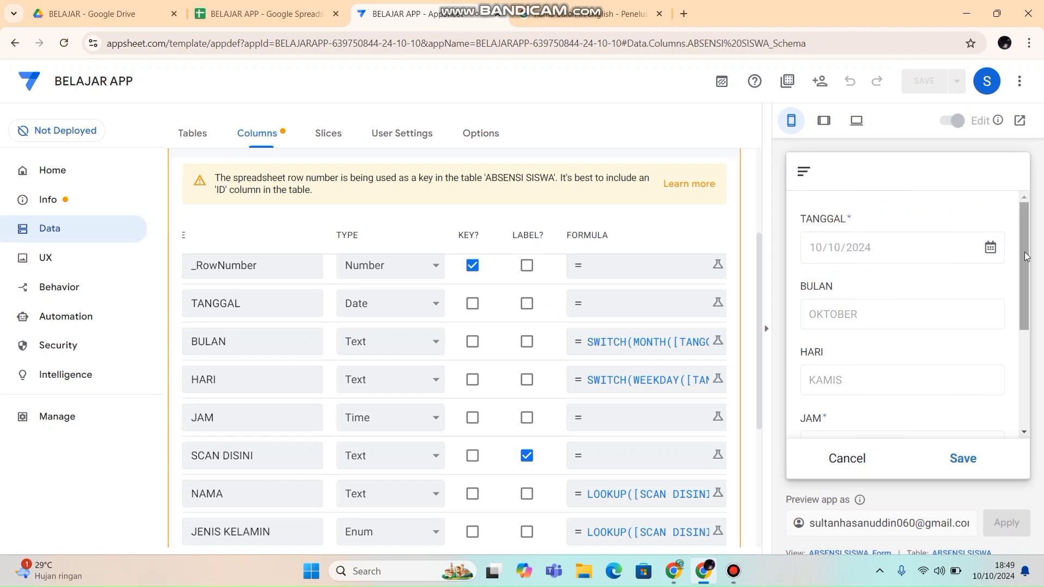
Save a preview form entry with the second listed student number in SCAN DISINI and KETERANGAN set to HADIR.
{"action": "left_click_drag", "start_coordinate": [1026, 244], "coordinate": [1026, 386]}
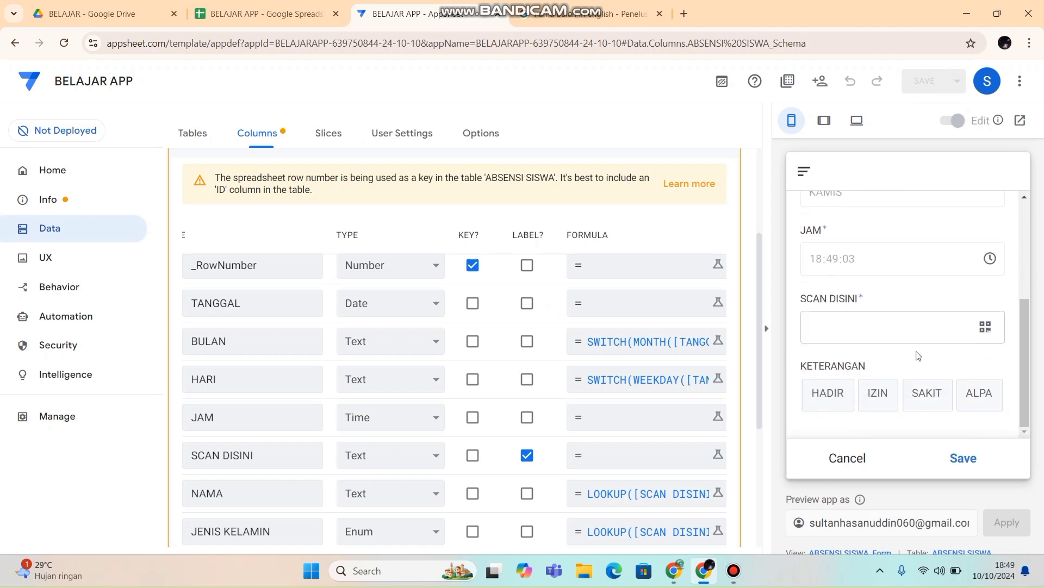
{"action": "left_click", "coordinate": [879, 343]}
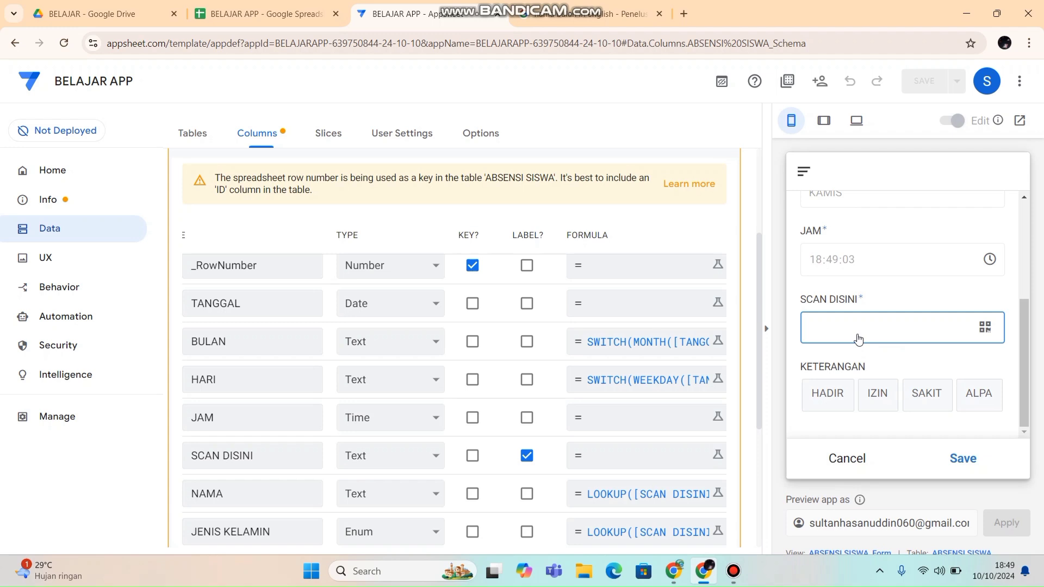
{"action": "left_click", "coordinate": [858, 339]}
{"action": "left_click", "coordinate": [844, 280]}
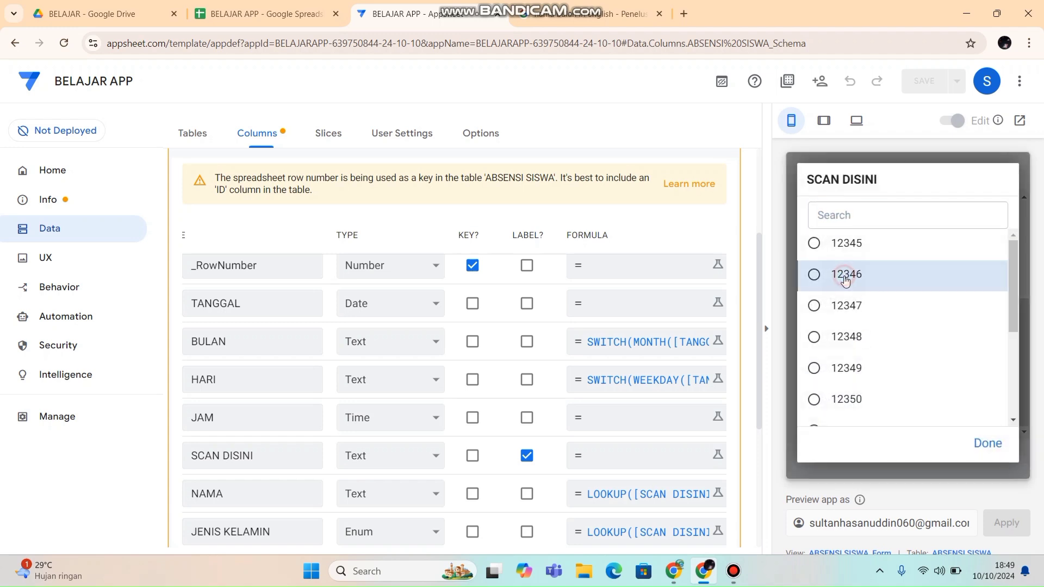
{"action": "left_click_drag", "start_coordinate": [1023, 328], "coordinate": [1029, 410]}
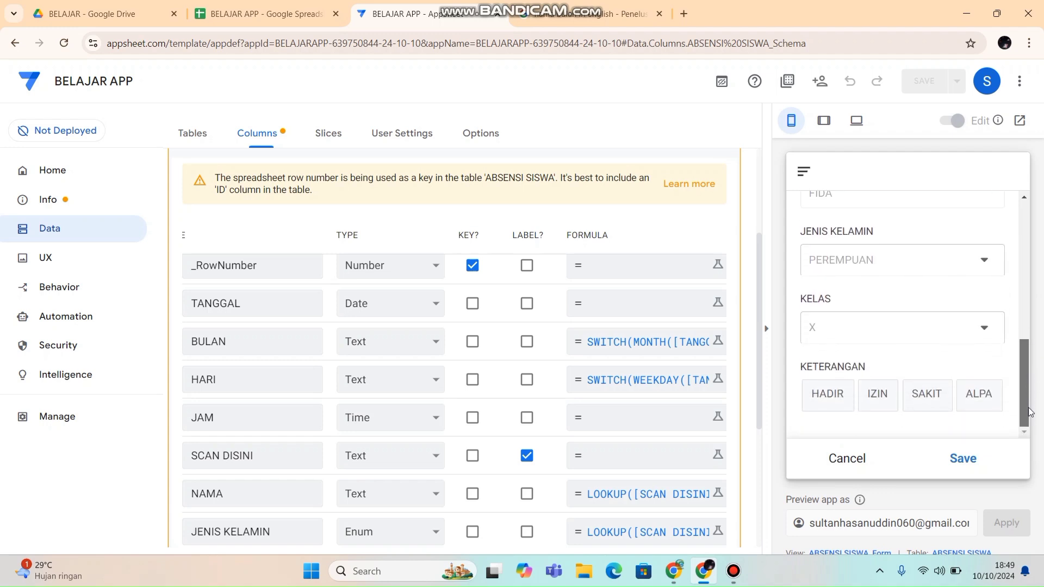
{"action": "left_click", "coordinate": [833, 401]}
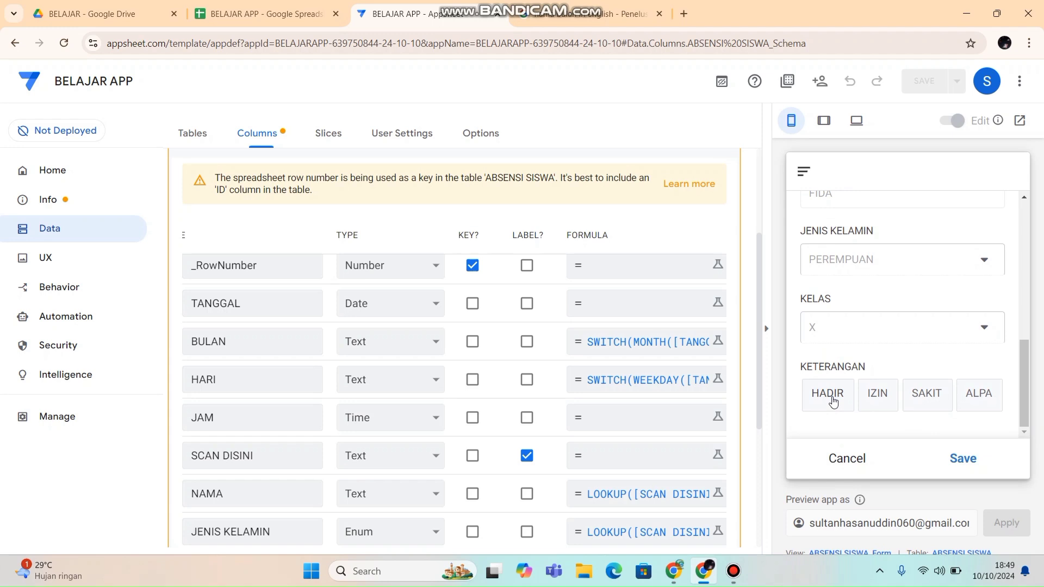
{"action": "left_click", "coordinate": [963, 459]}
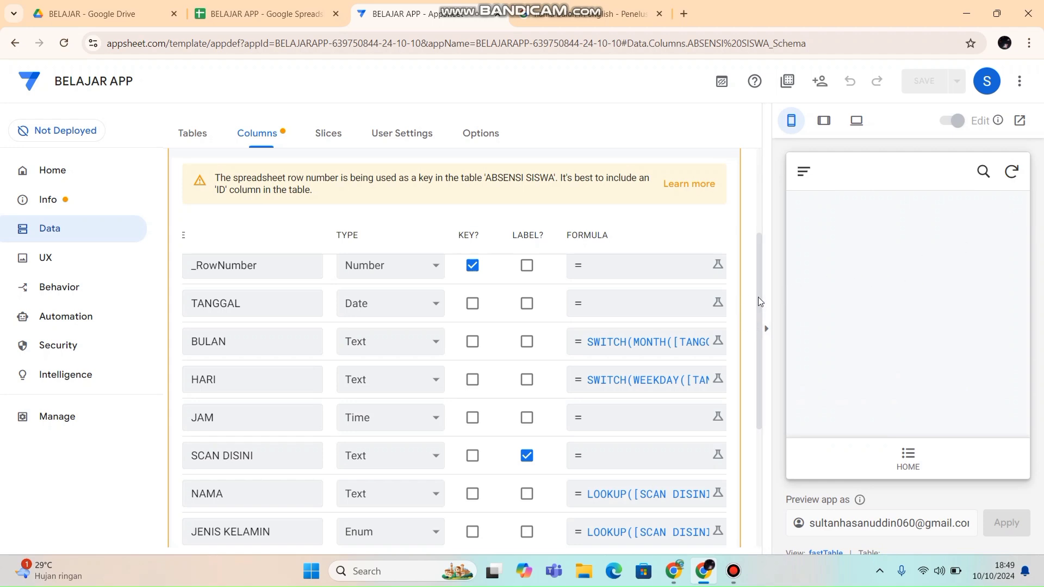
Change the view type of the ABSEN SISWA view to form.
{"action": "mouse_move", "coordinate": [757, 297]}
{"action": "left_mouse_down"}
{"action": "mouse_move", "coordinate": [764, 378]}
{"action": "mouse_move", "coordinate": [756, 294]}
{"action": "left_mouse_up"}
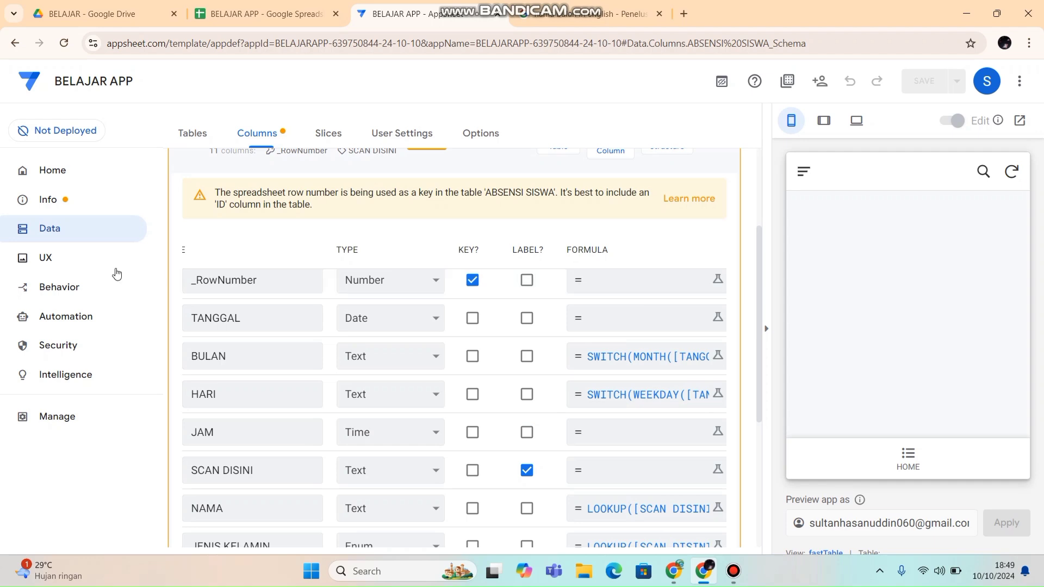
{"action": "left_click", "coordinate": [60, 263]}
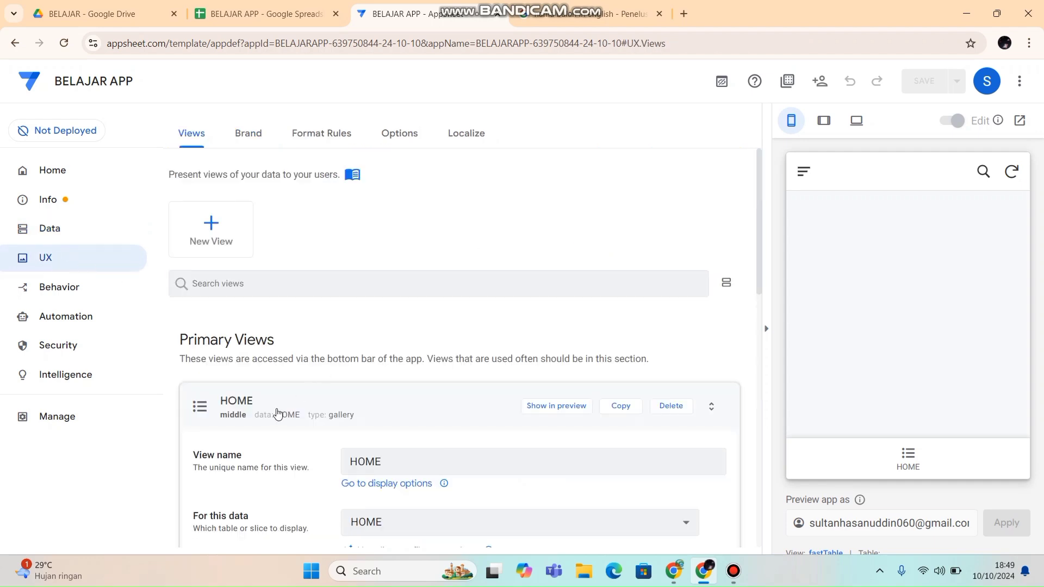
{"action": "left_click", "coordinate": [260, 403]}
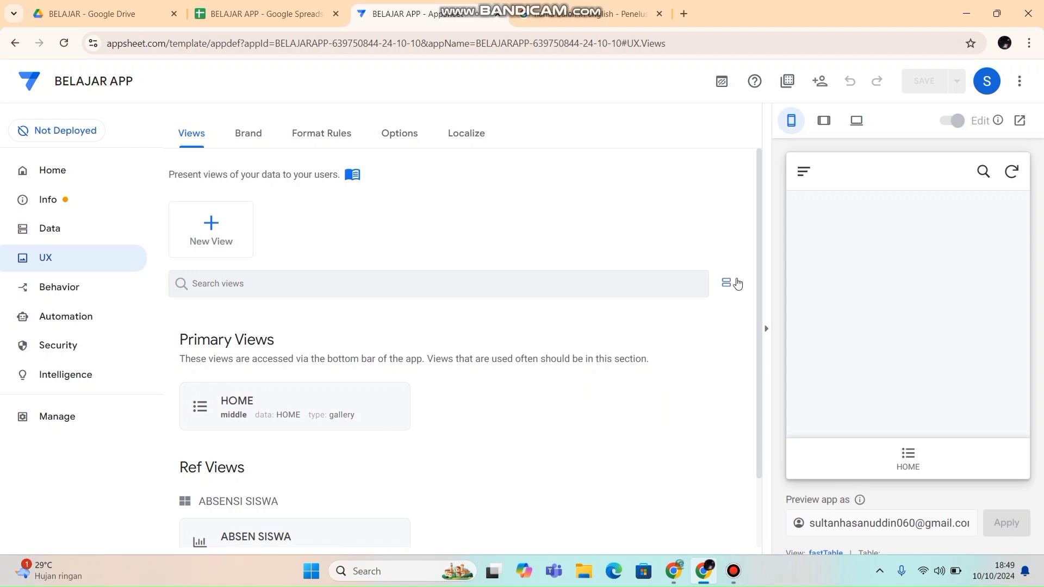
{"action": "left_click_drag", "start_coordinate": [758, 262], "coordinate": [766, 324]}
{"action": "scroll", "coordinate": [765, 325], "scroll_direction": "down", "scroll_amount": 2}
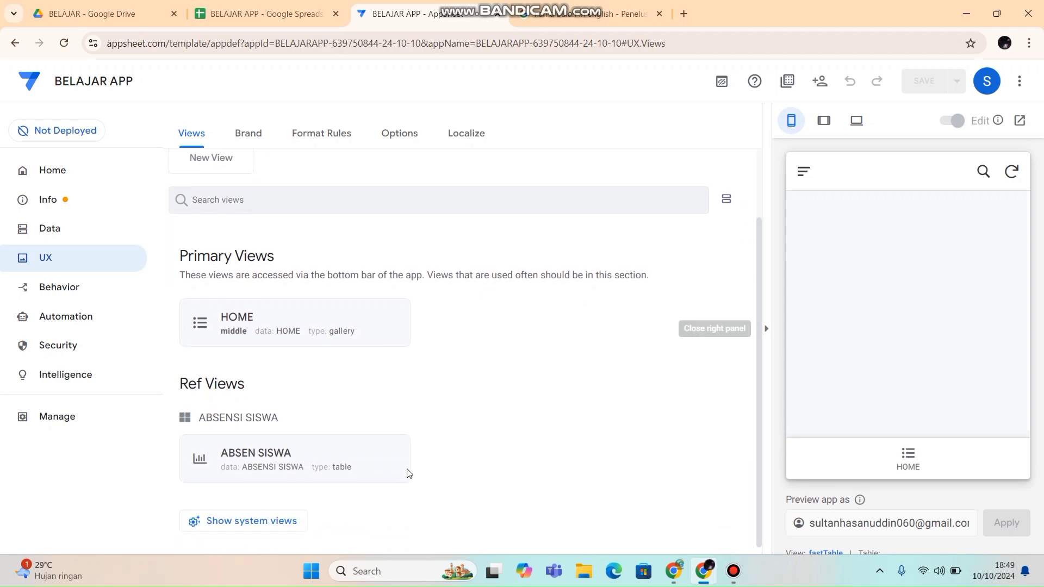
{"action": "left_click", "coordinate": [262, 456]}
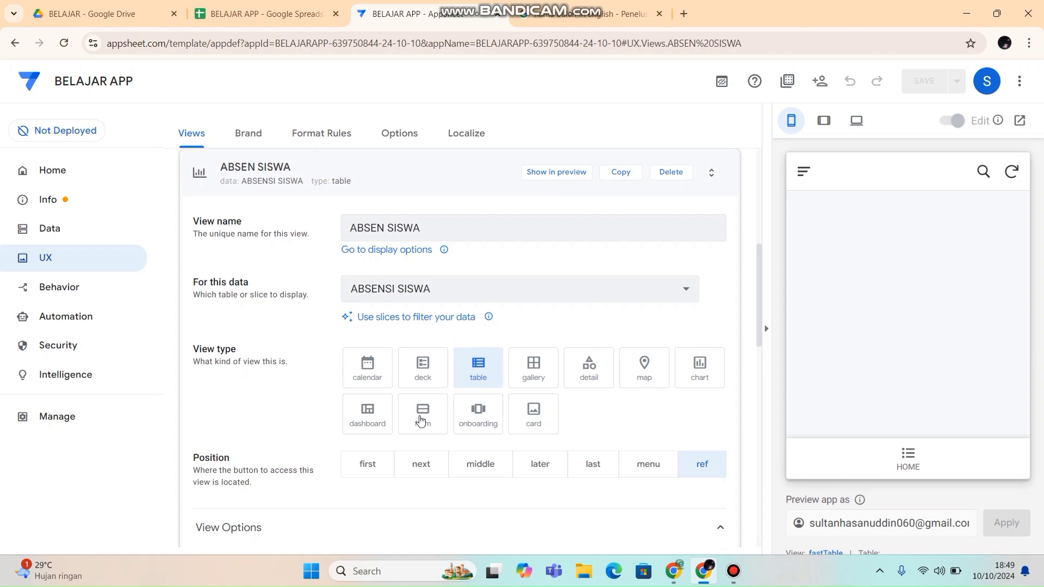
{"action": "left_click", "coordinate": [422, 418]}
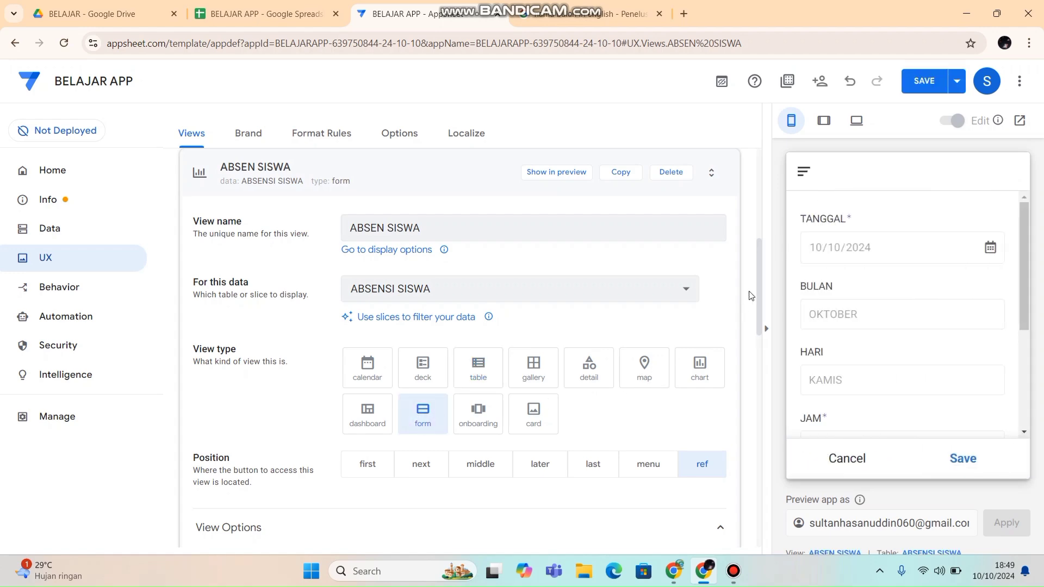
Enable Auto save and Auto re-open for the ABSEN SISWA form view and save the app.
{"action": "left_click_drag", "start_coordinate": [759, 288], "coordinate": [791, 536]}
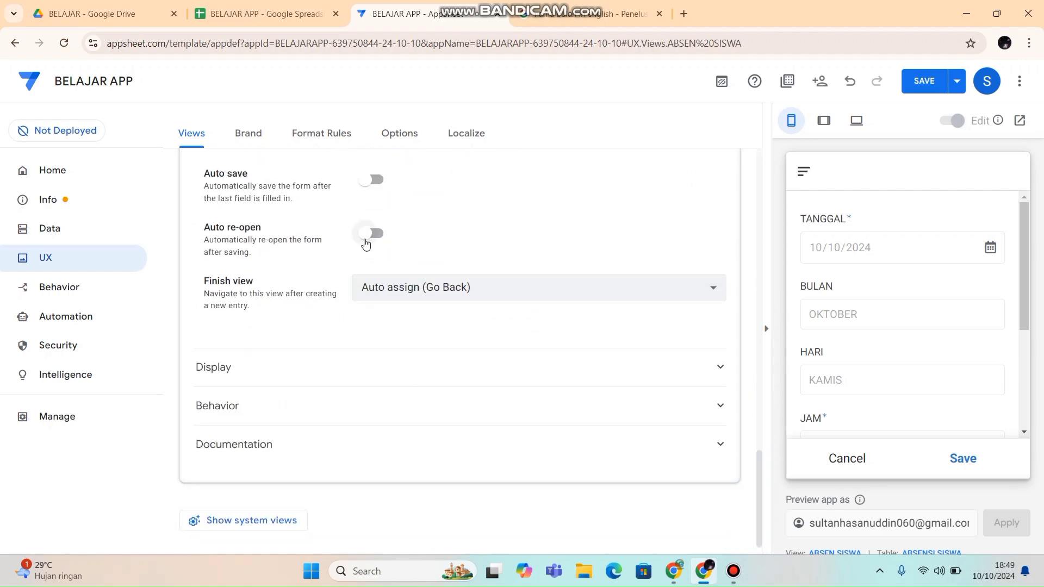
{"action": "left_click", "coordinate": [378, 184]}
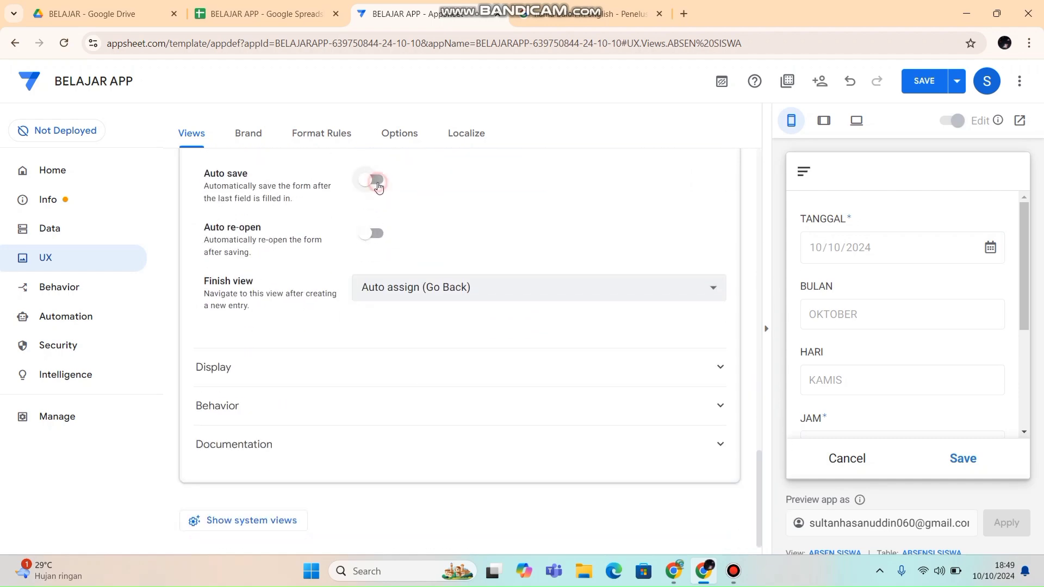
{"action": "left_click", "coordinate": [379, 235]}
{"action": "left_click", "coordinate": [536, 289]}
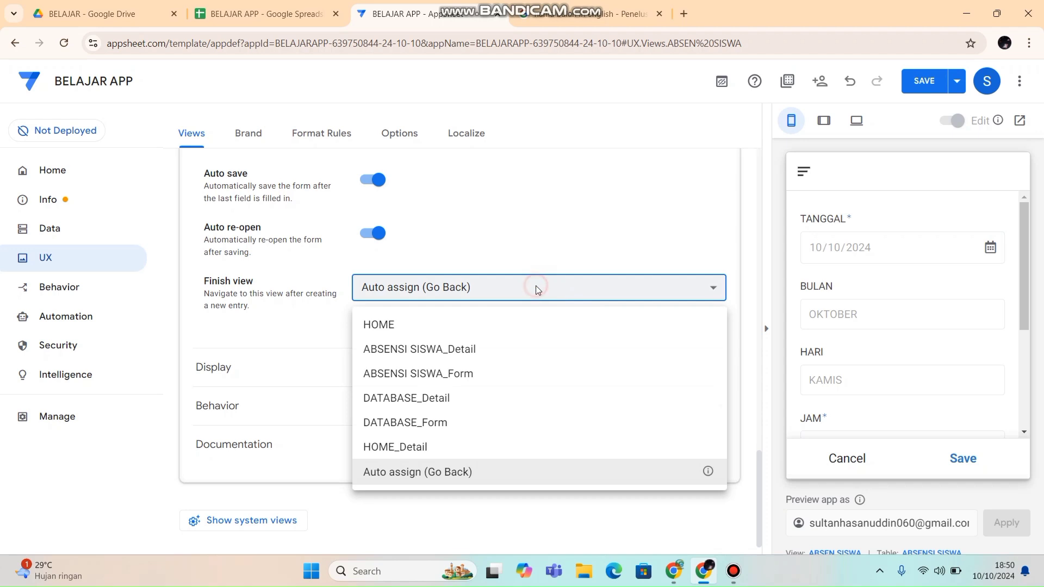
{"action": "left_click", "coordinate": [536, 289]}
{"action": "left_click", "coordinate": [931, 82]}
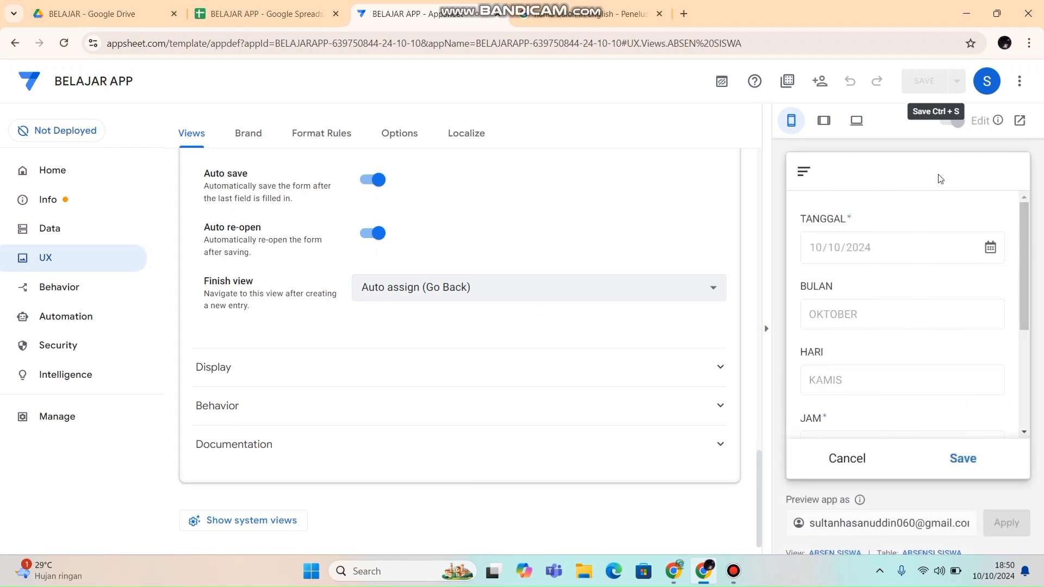
Test automatic saving in the preview form with the third listed student number in SCAN DISINI and KETERANGAN set to HADIR.
{"action": "left_click_drag", "start_coordinate": [1020, 277], "coordinate": [1034, 348]}
{"action": "left_click", "coordinate": [891, 361]}
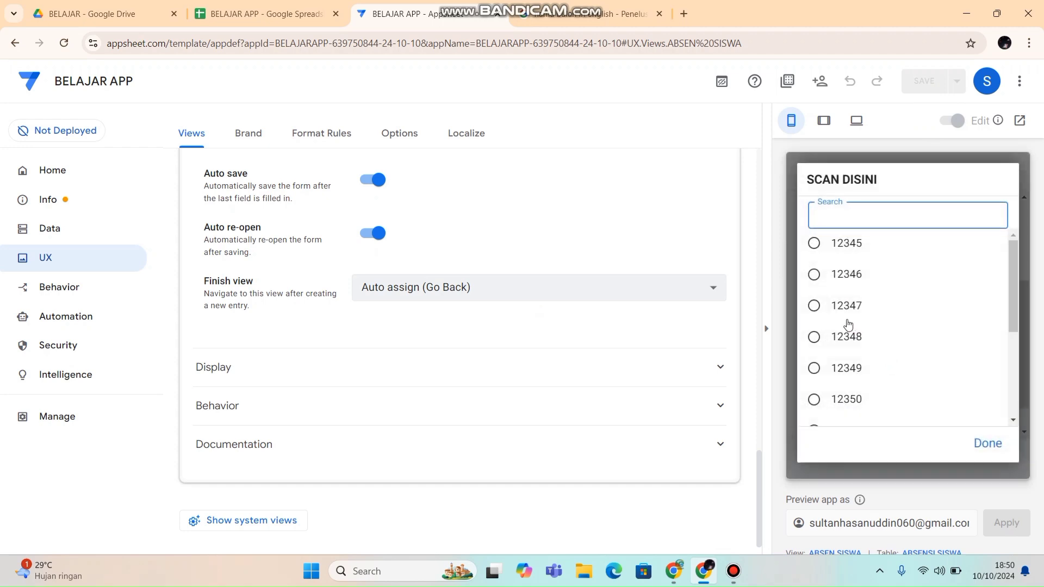
{"action": "left_click", "coordinate": [815, 306]}
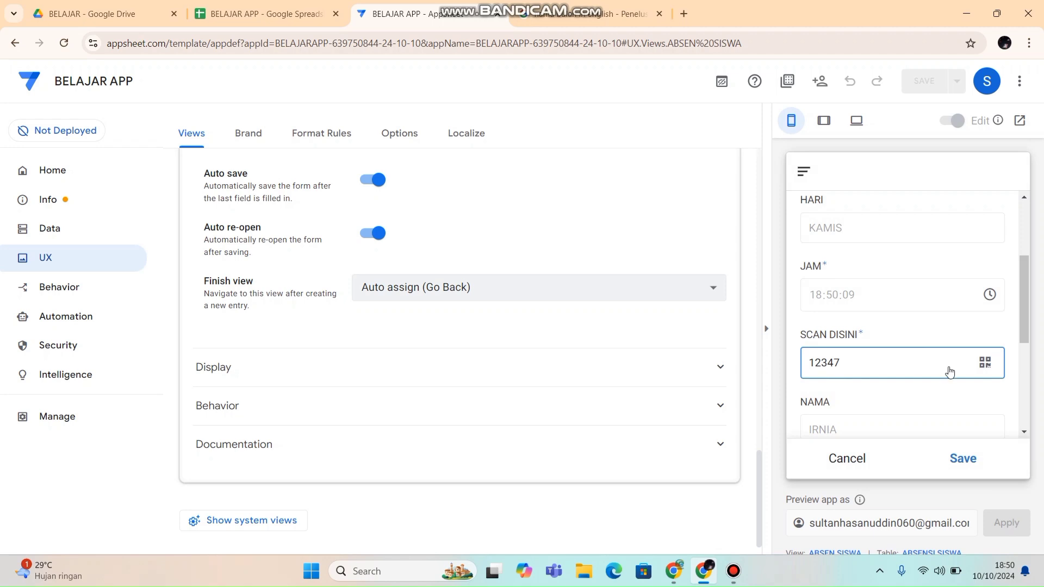
{"action": "left_click_drag", "start_coordinate": [1024, 326], "coordinate": [1036, 427]}
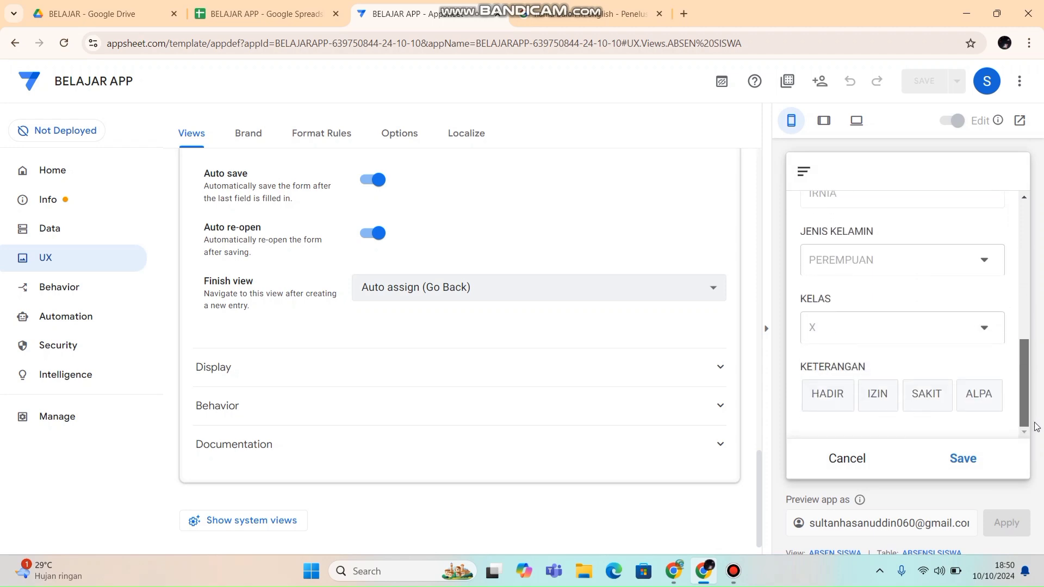
{"action": "left_click", "coordinate": [837, 400]}
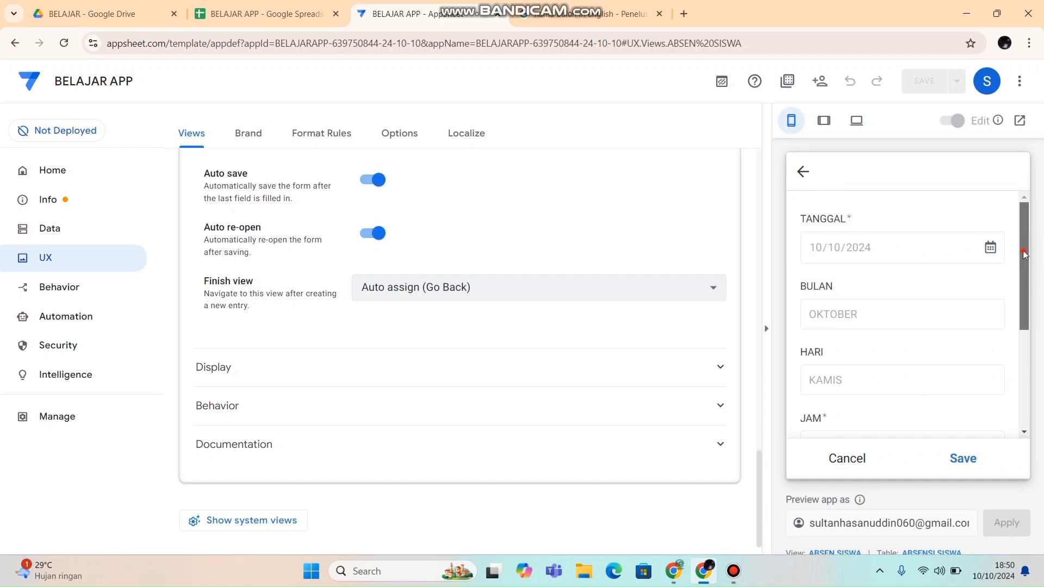
{"action": "mouse_move", "coordinate": [1022, 251]}
{"action": "left_mouse_down"}
{"action": "mouse_move", "coordinate": [1033, 380]}
{"action": "mouse_move", "coordinate": [1029, 232]}
{"action": "left_mouse_up"}
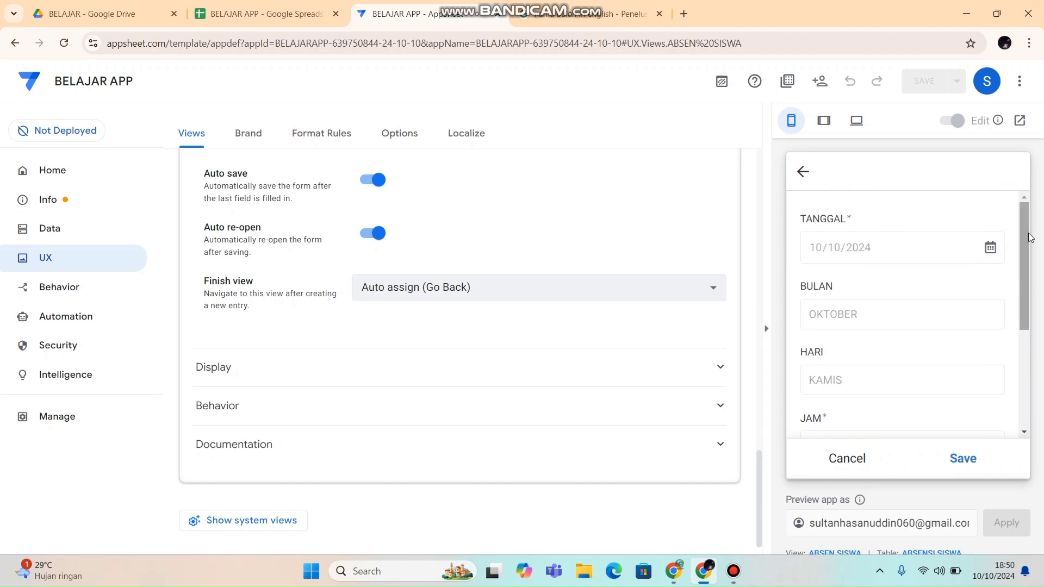
Switch to the Google Sheets spreadsheet and check the newly added attendance records in the ABSENSI SISWA sheet.
{"action": "left_click", "coordinate": [275, 19]}
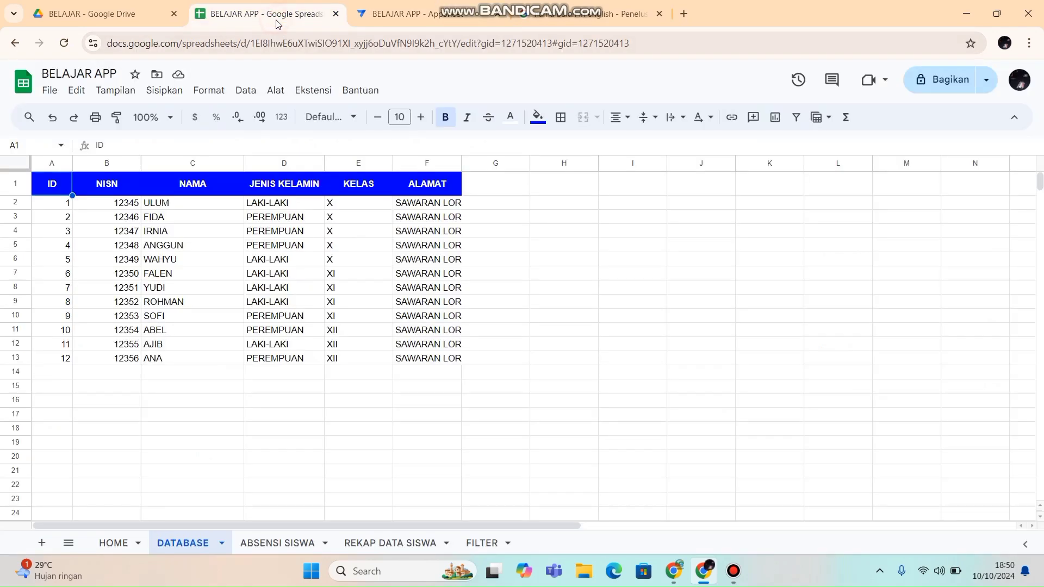
{"action": "left_click", "coordinate": [273, 545]}
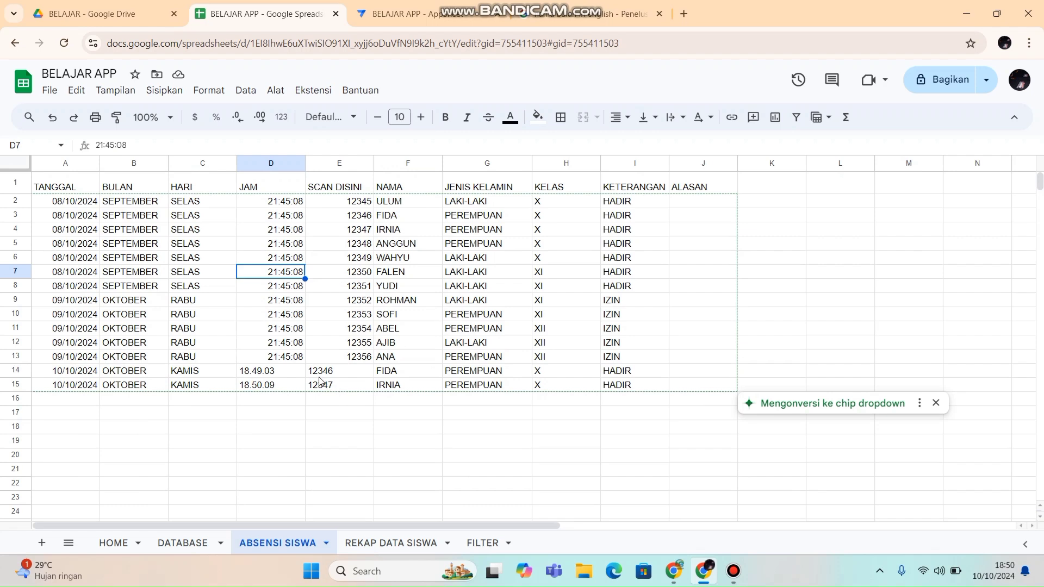
{"action": "left_click", "coordinate": [389, 371]}
{"action": "left_click", "coordinate": [466, 370]}
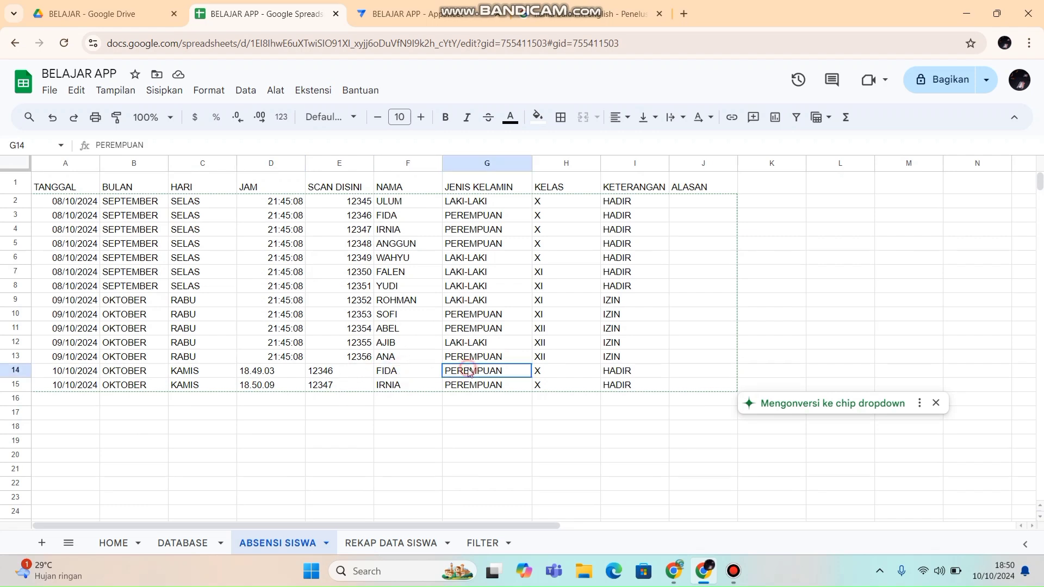
{"action": "left_click", "coordinate": [618, 374]}
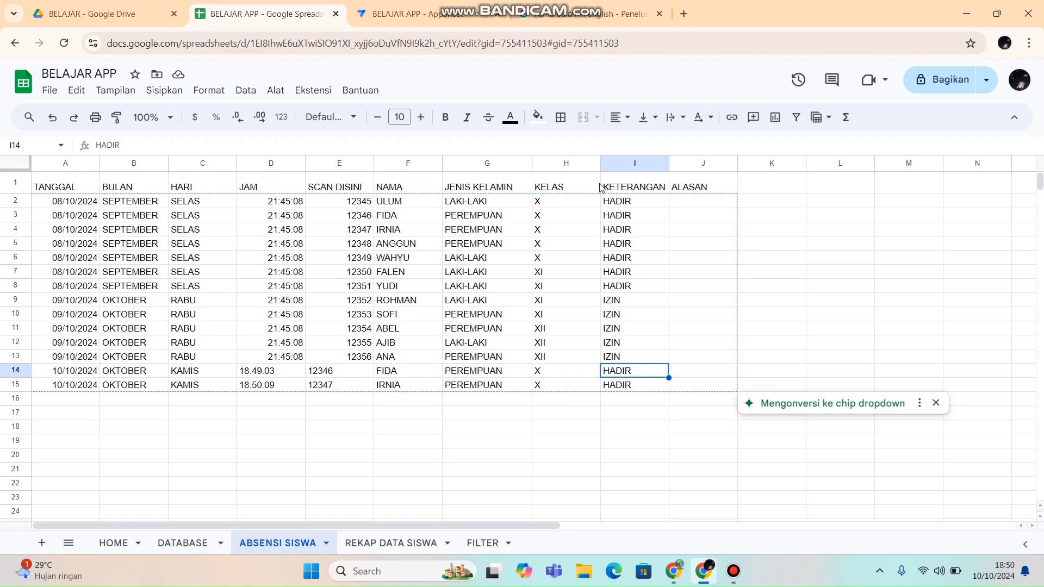
Return to the AppSheet editor and look through the fields of the re-opened attendance form in the preview.
{"action": "left_click", "coordinate": [402, 14]}
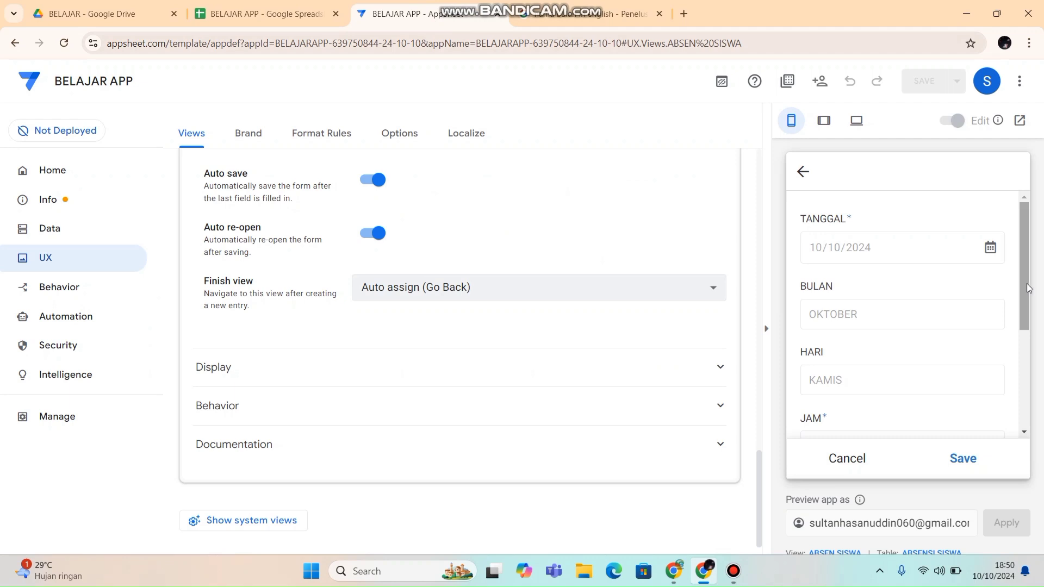
{"action": "left_click_drag", "start_coordinate": [1028, 285], "coordinate": [1027, 418]}
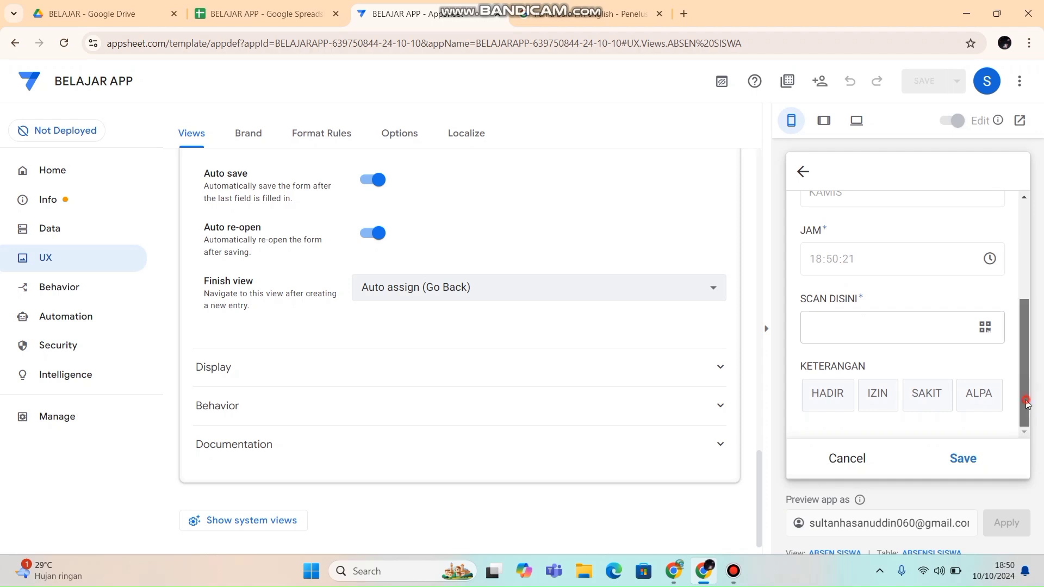
{"action": "left_click_drag", "start_coordinate": [1019, 399], "coordinate": [1026, 305]}
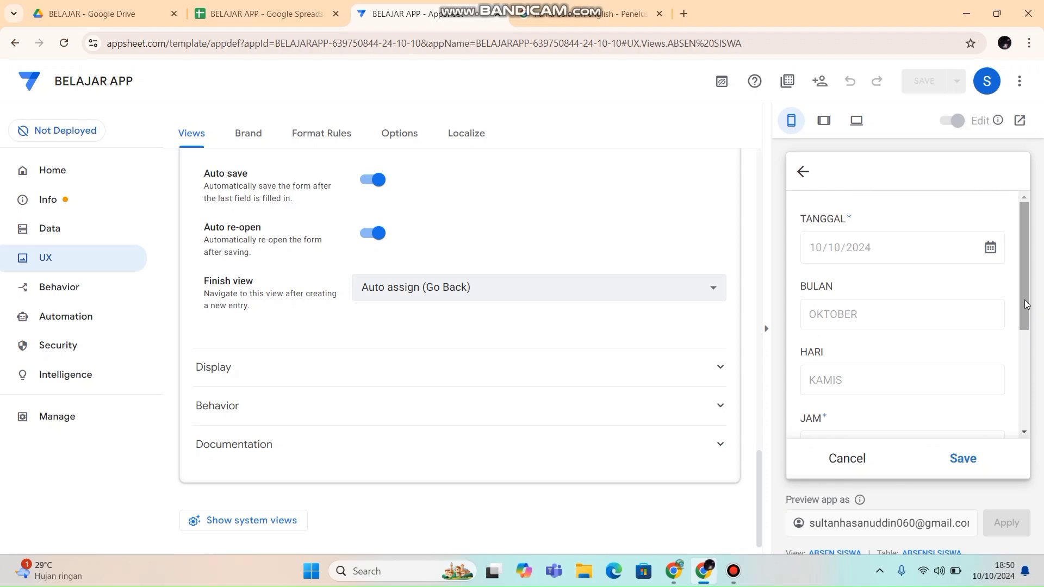
{"action": "left_click_drag", "start_coordinate": [1025, 305], "coordinate": [1034, 396]}
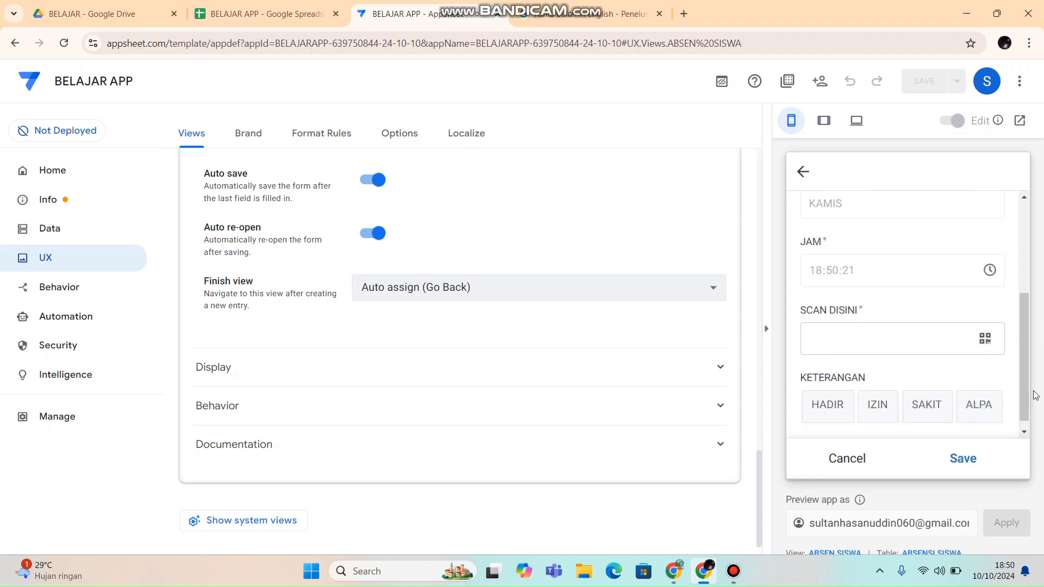